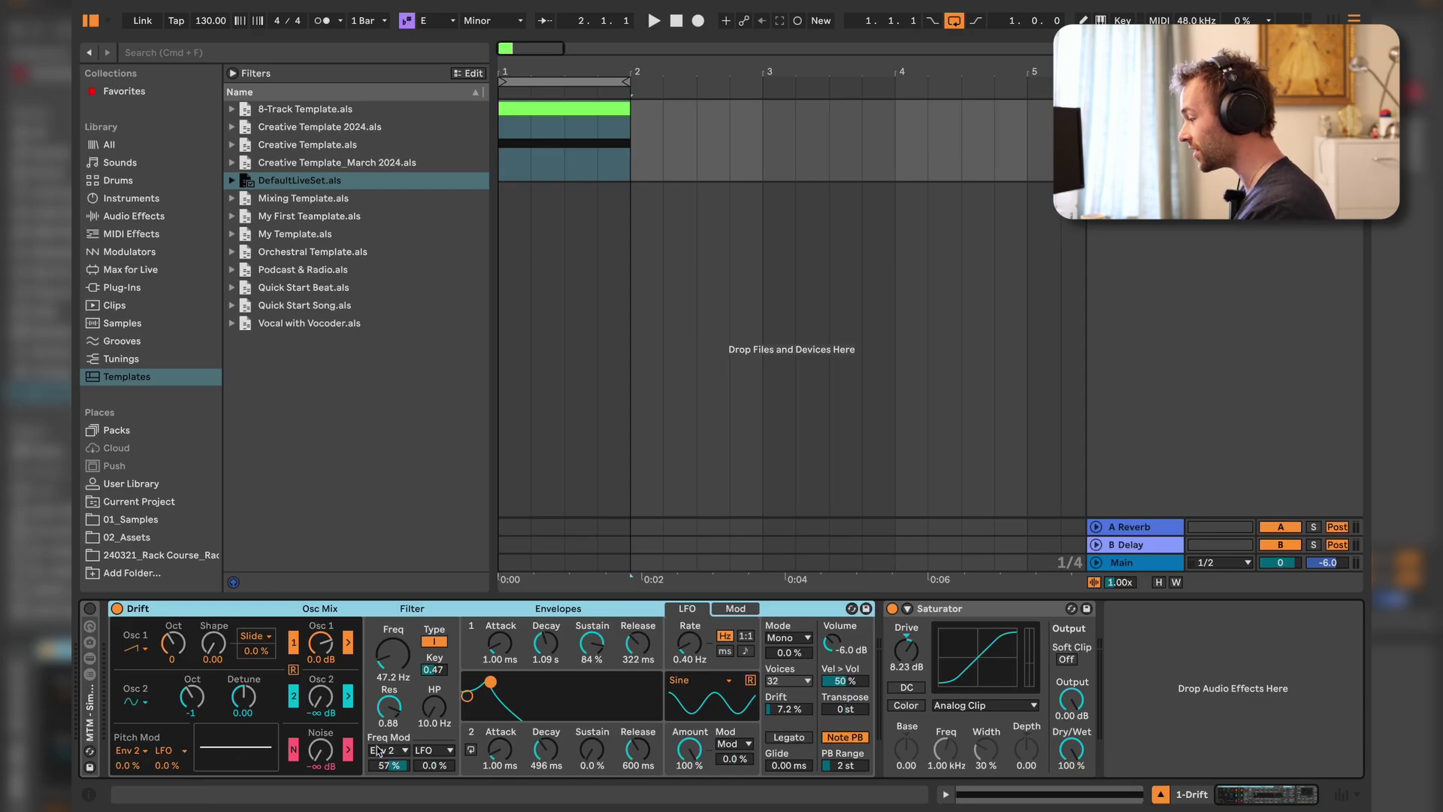
# Step: Play the first bar and lengthen the second envelope's decay to 1.40 s
pyautogui.click(594, 162)
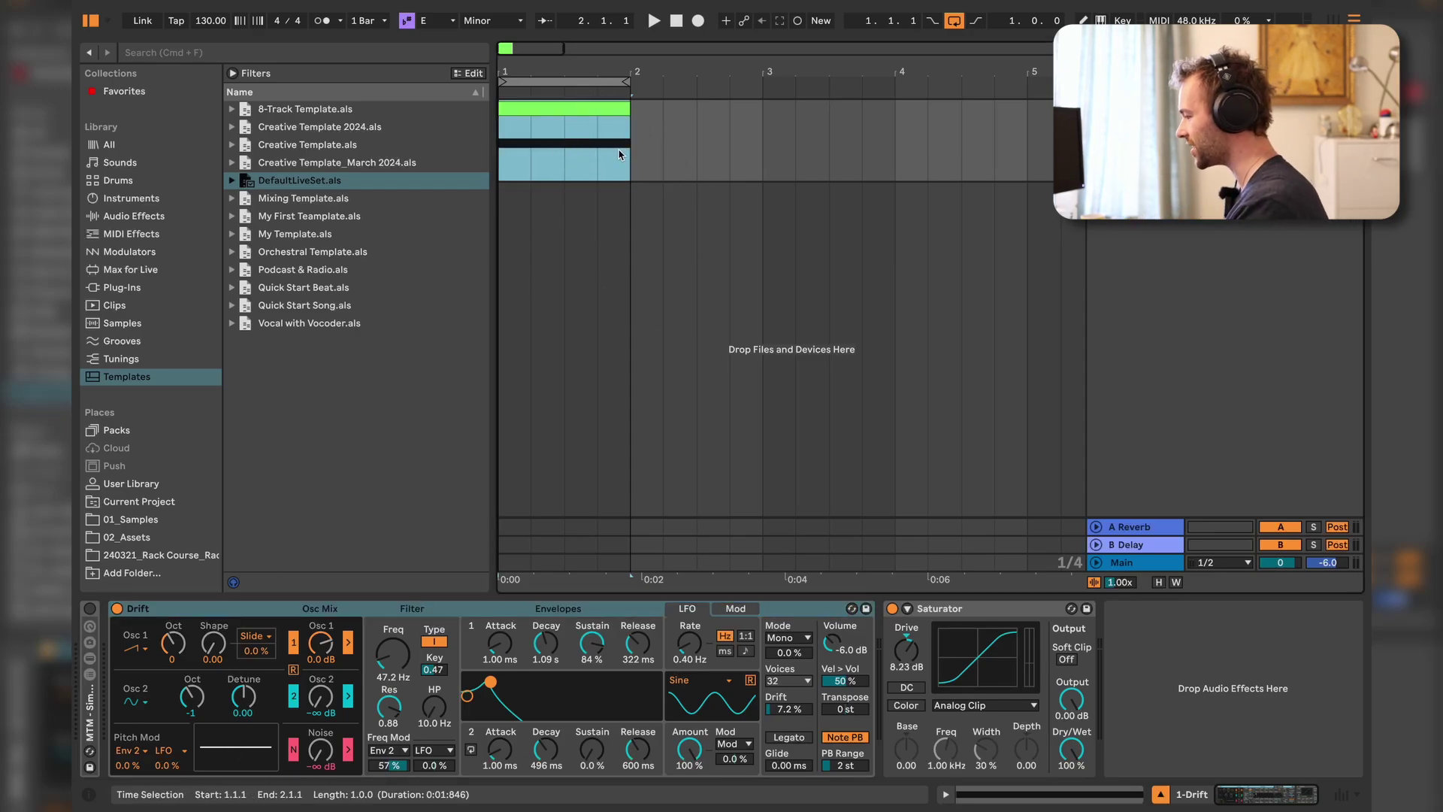
pyautogui.press('space')
pyautogui.moveTo(545, 753); pyautogui.dragTo(544, 751)
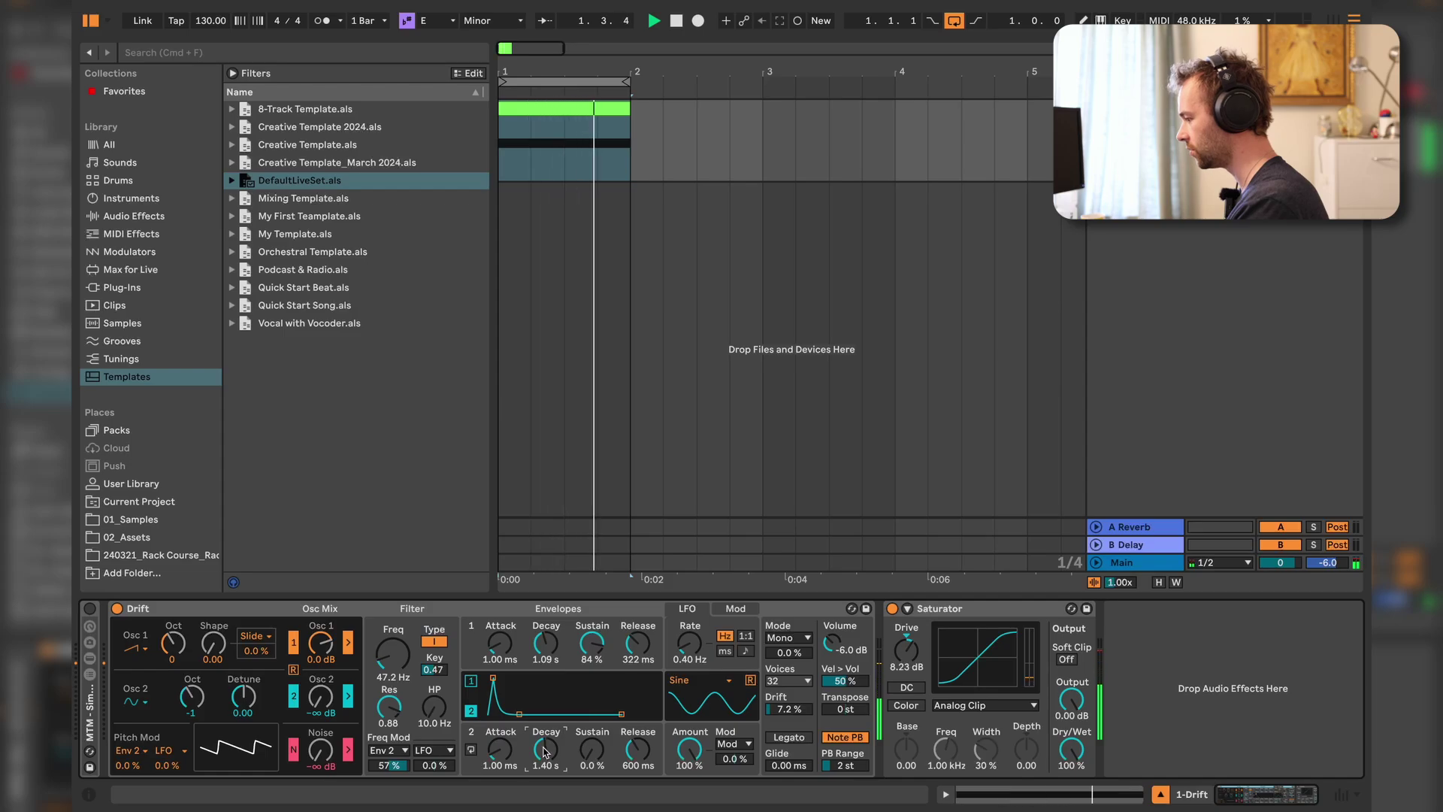
pyautogui.press('space')
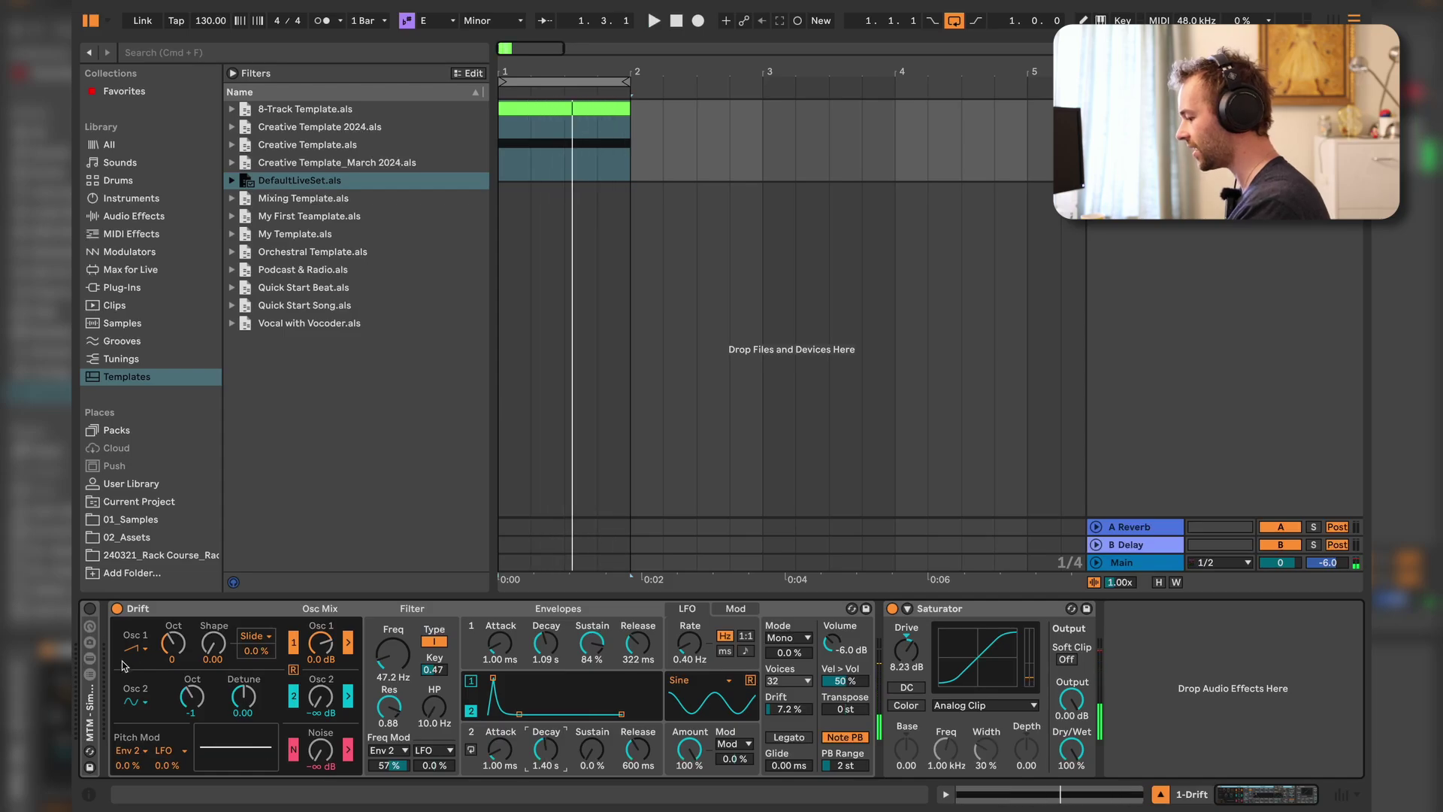
# Step: In the expanded MTM rack, set step 5 to -2 st, step 6 to +3 st, and silence steps 2 and 8
pyautogui.doubleClick(90, 714)
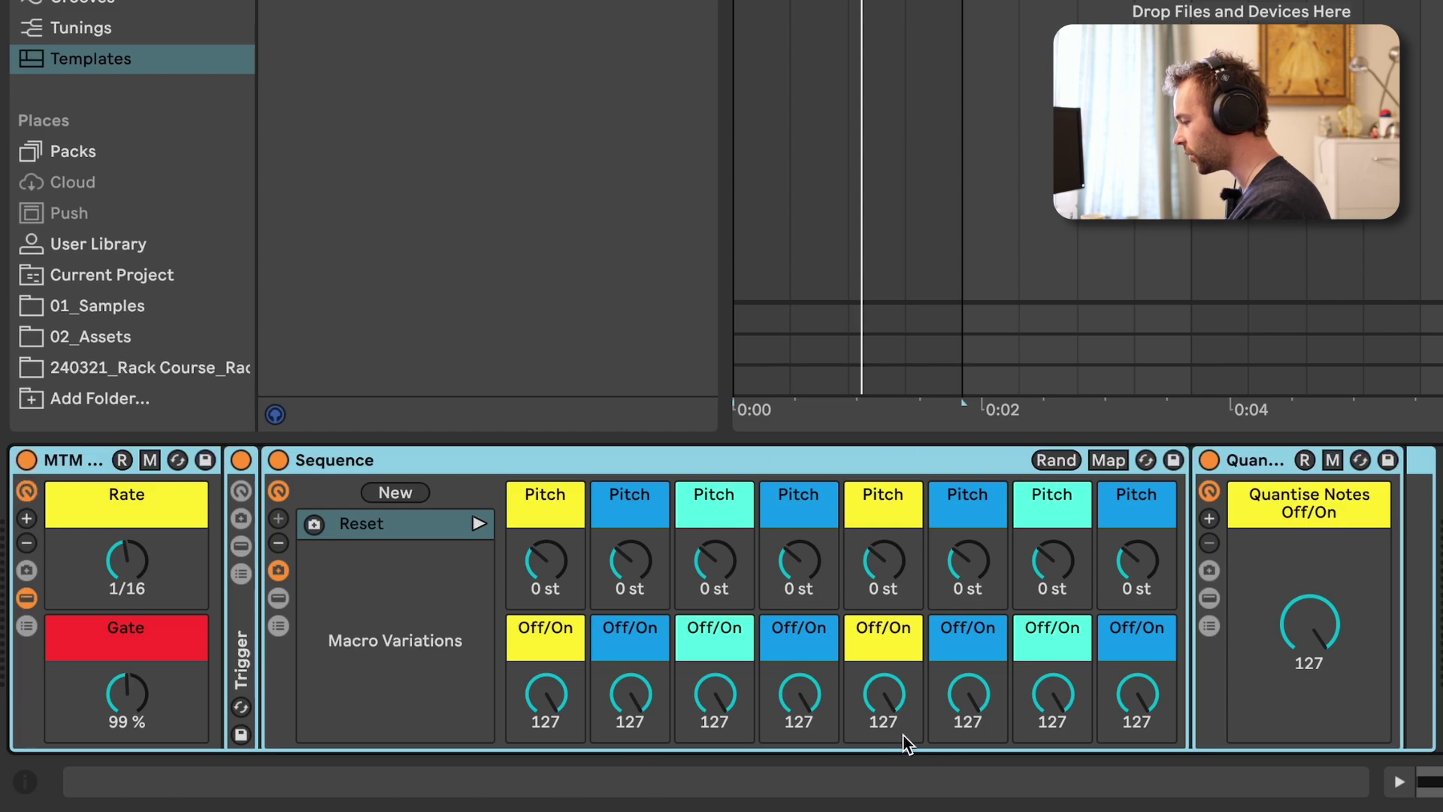
pyautogui.click(541, 571)
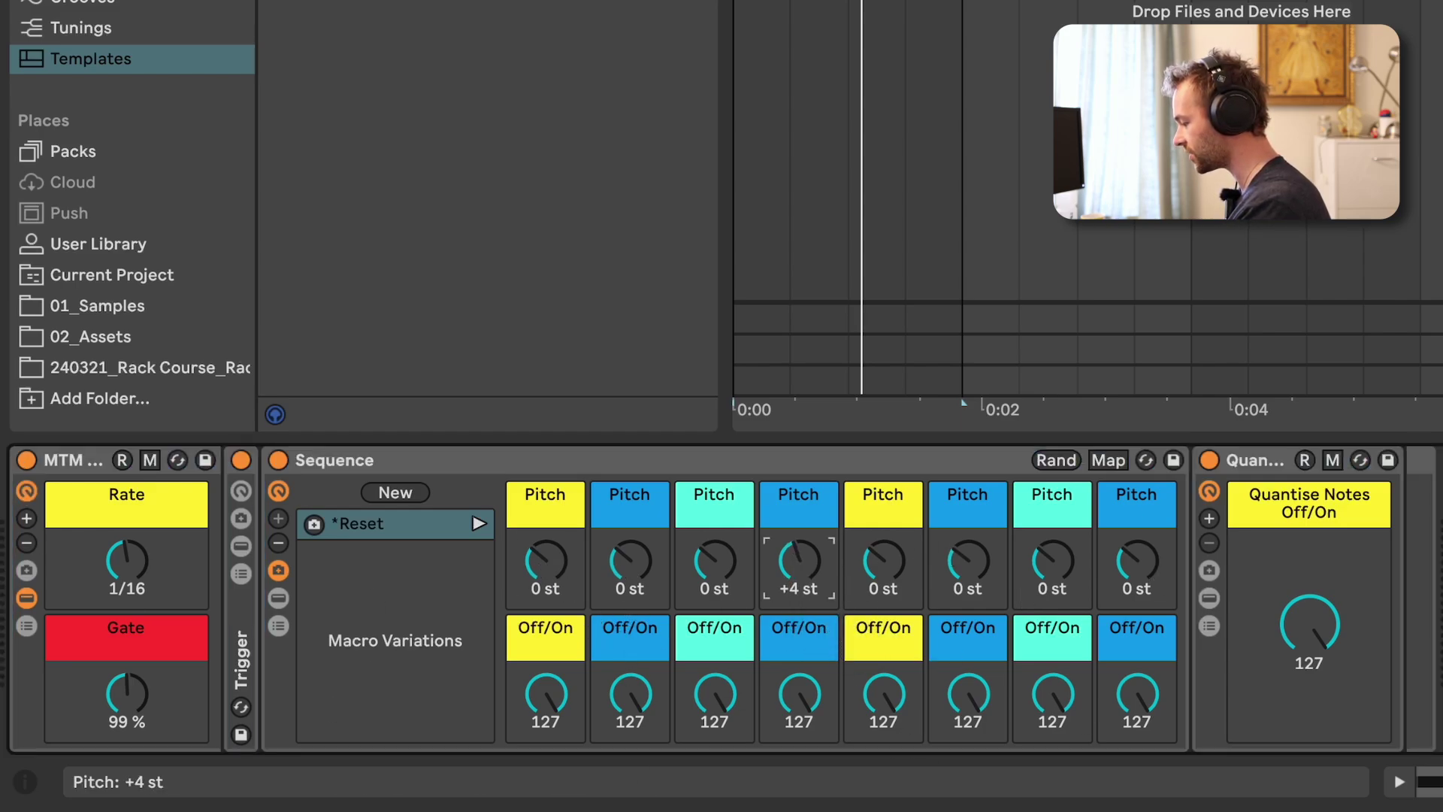
pyautogui.moveTo(876, 564); pyautogui.dragTo(876, 577)
pyautogui.moveTo(968, 563); pyautogui.dragTo(968, 547)
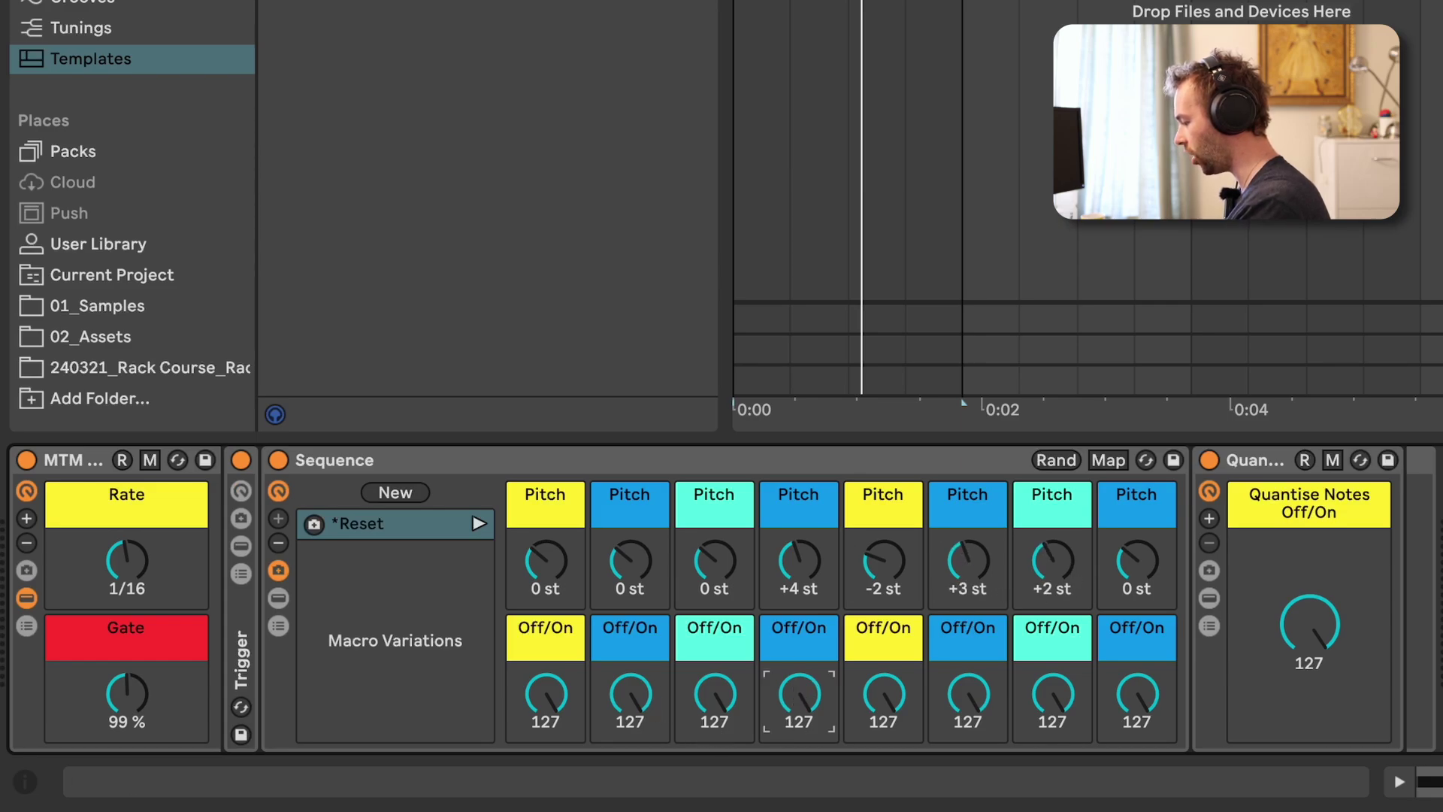
pyautogui.moveTo(1134, 699); pyautogui.dragTo(1134, 751)
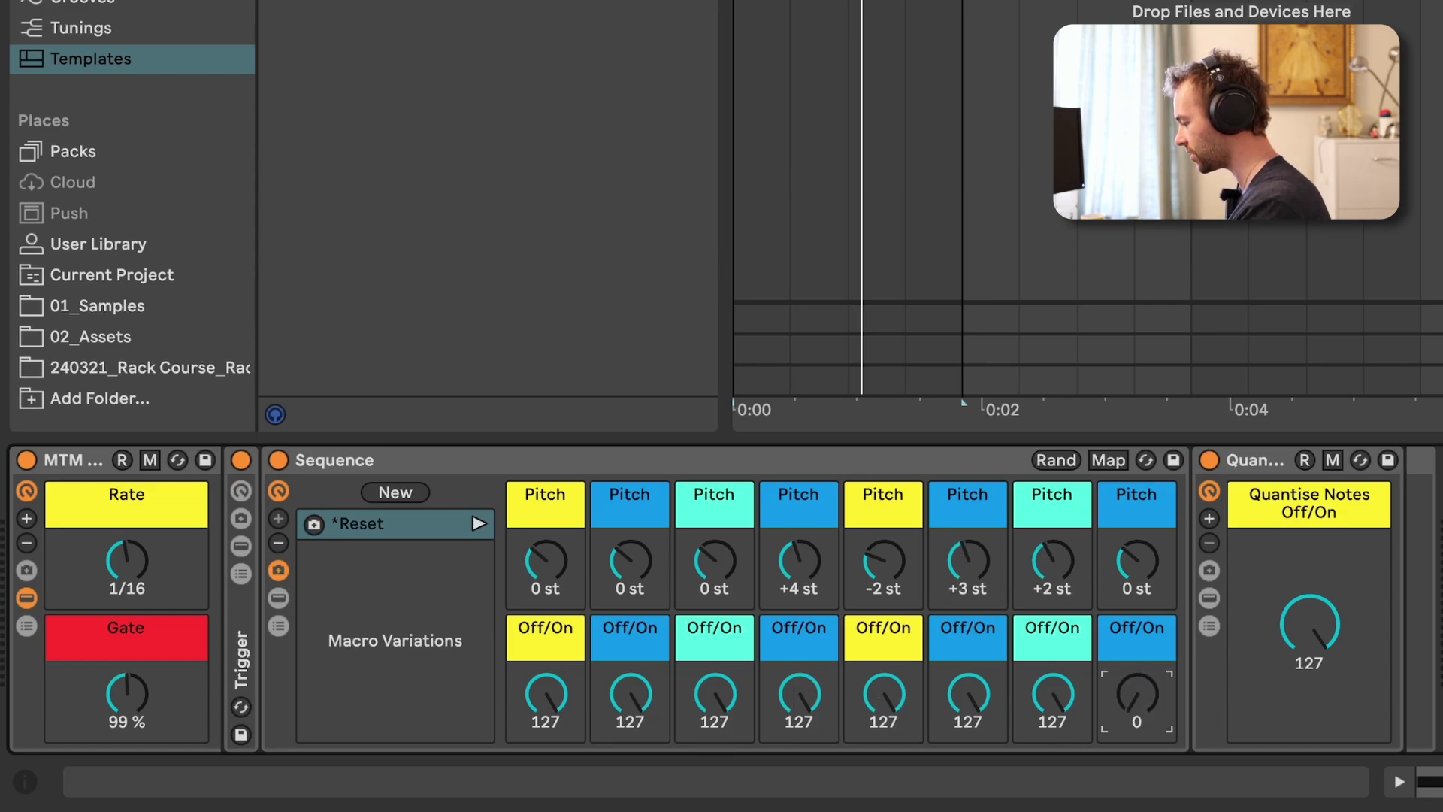
pyautogui.moveTo(617, 698); pyautogui.dragTo(618, 751)
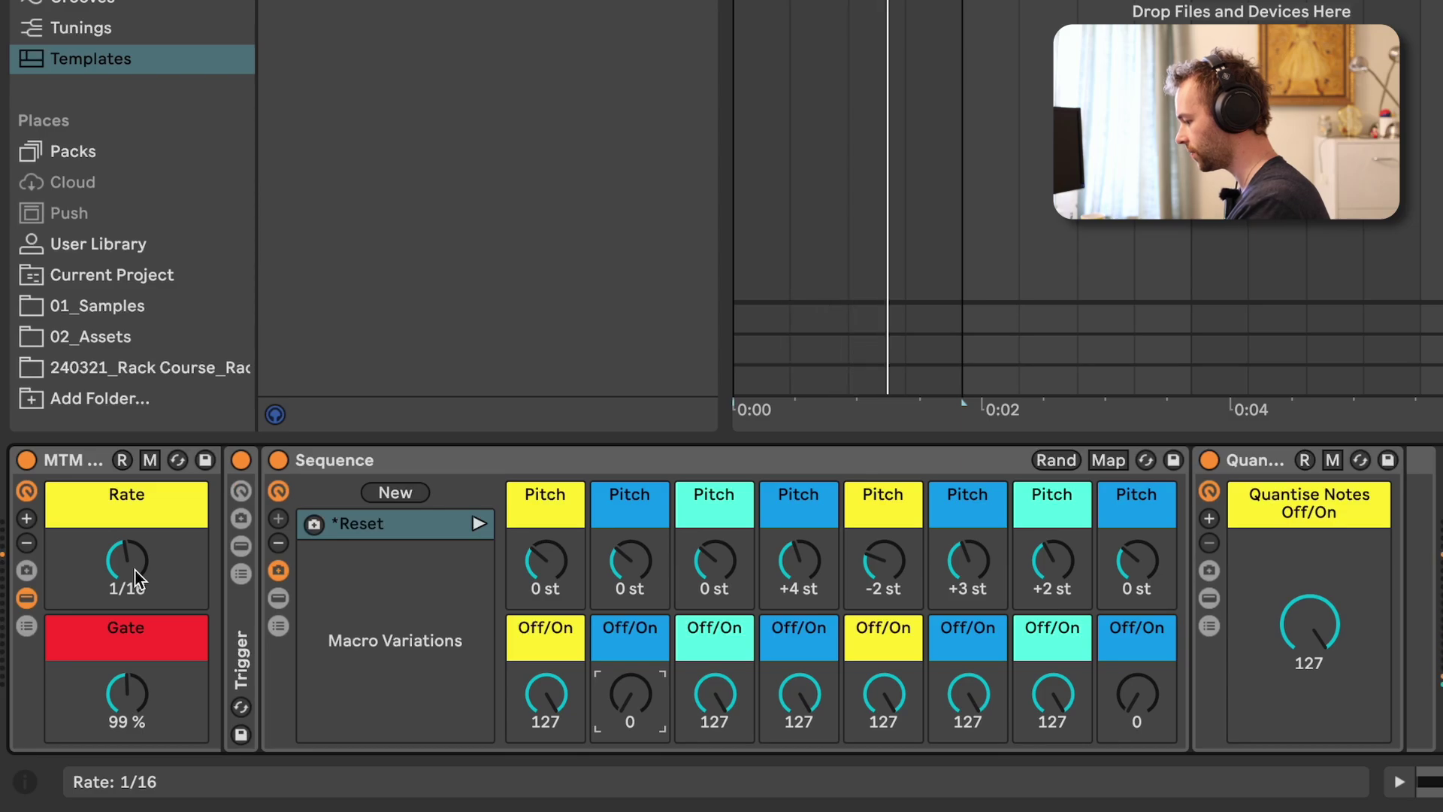
# Step: Set Rate to 1/8 and Gate to 77 %, turn quantising off, and raise step 6 to +9 st
pyautogui.moveTo(134, 571); pyautogui.dragTo(135, 549)
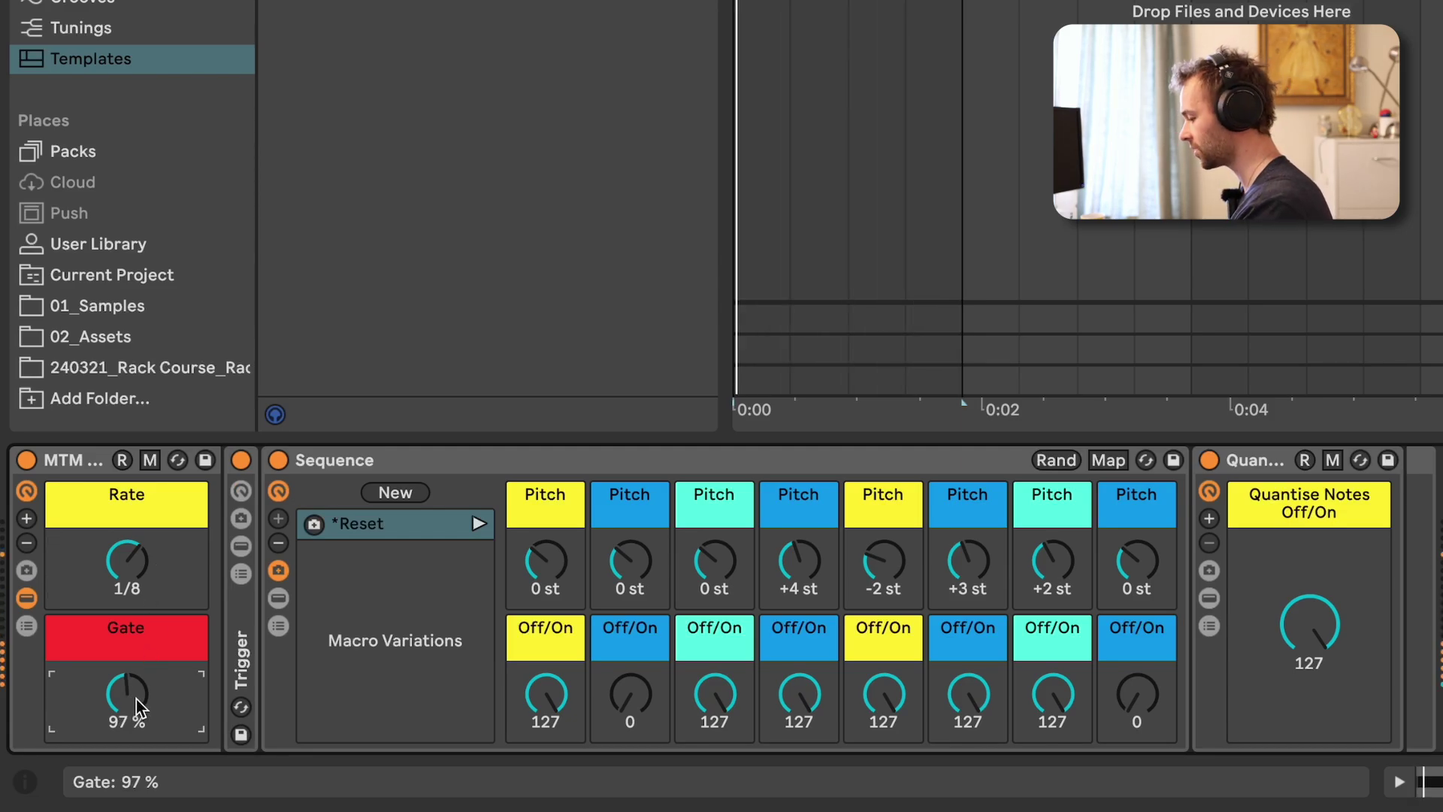
pyautogui.moveTo(137, 698); pyautogui.dragTo(137, 729)
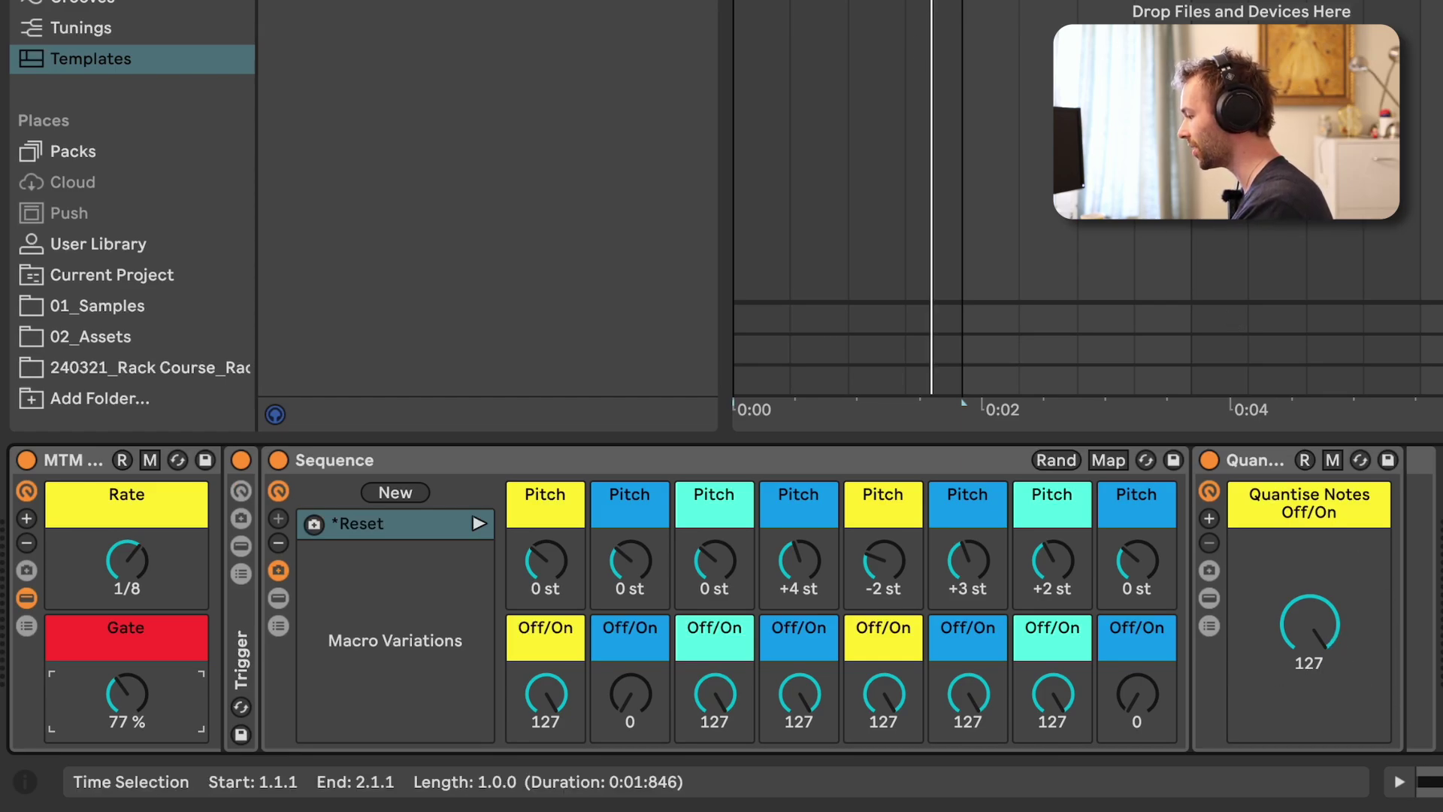
pyautogui.doubleClick(1321, 630)
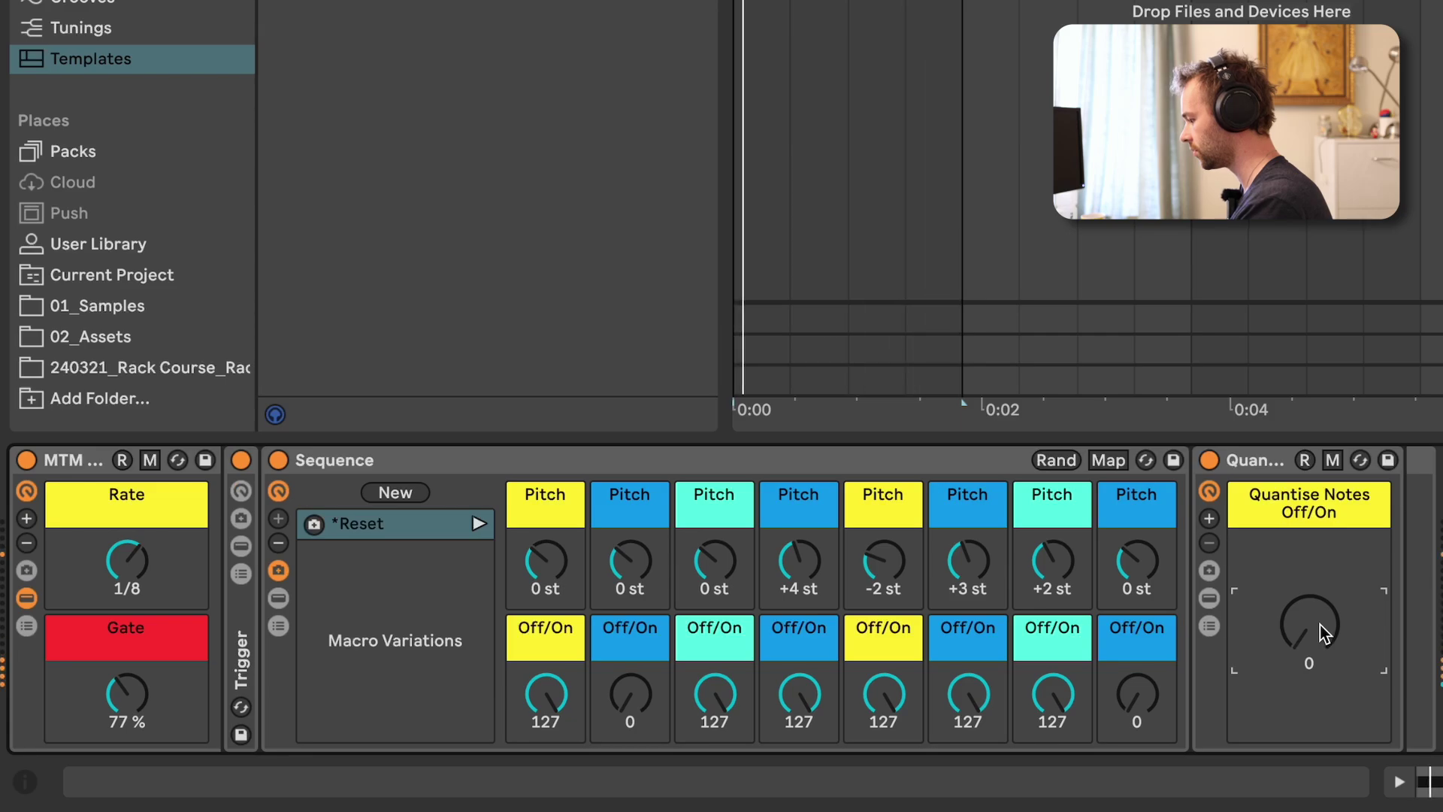
pyautogui.moveTo(967, 563); pyautogui.dragTo(968, 538)
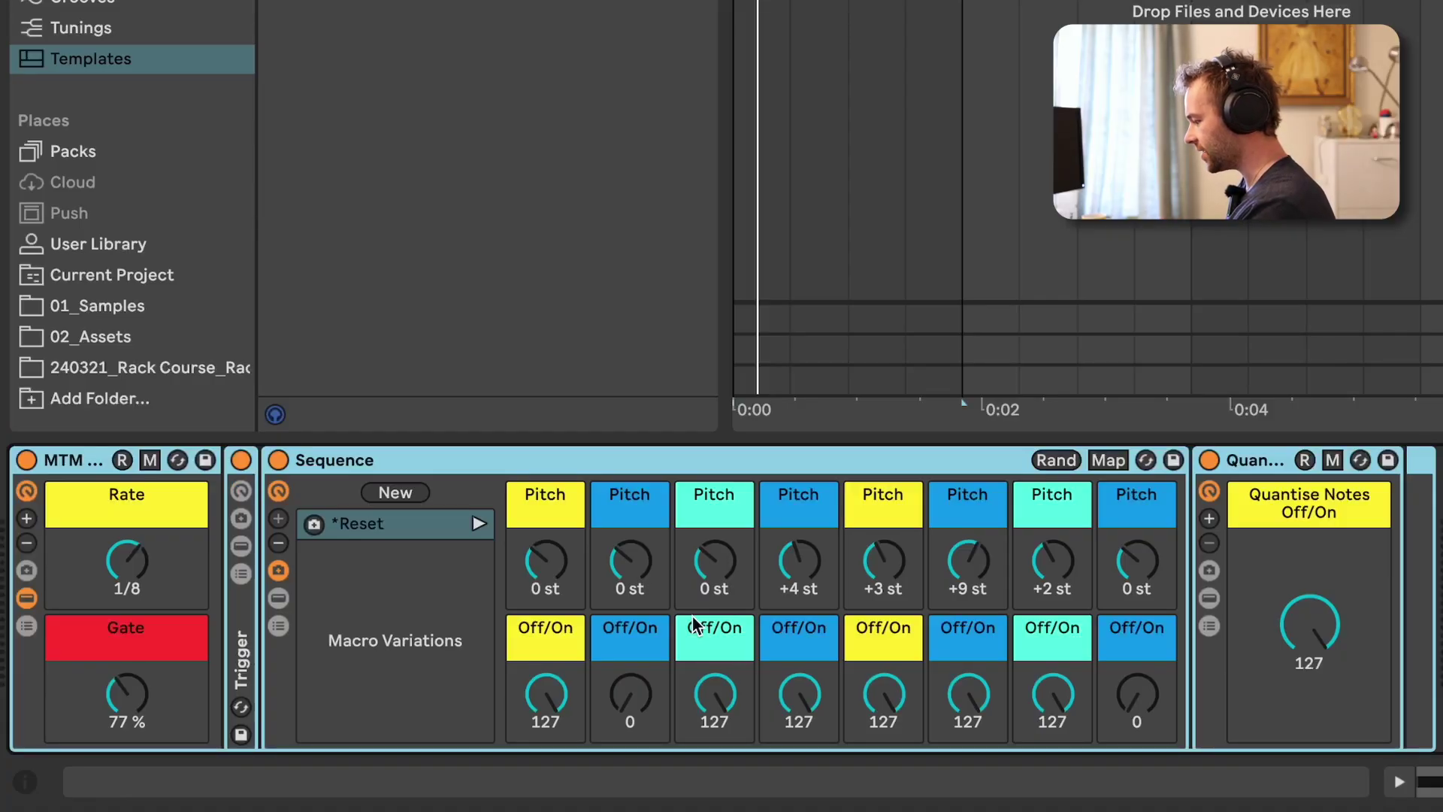
# Step: Search the browser for 'expres' and load Expression Control ahead of Drift
pyautogui.hscroll(10, 693, 624)
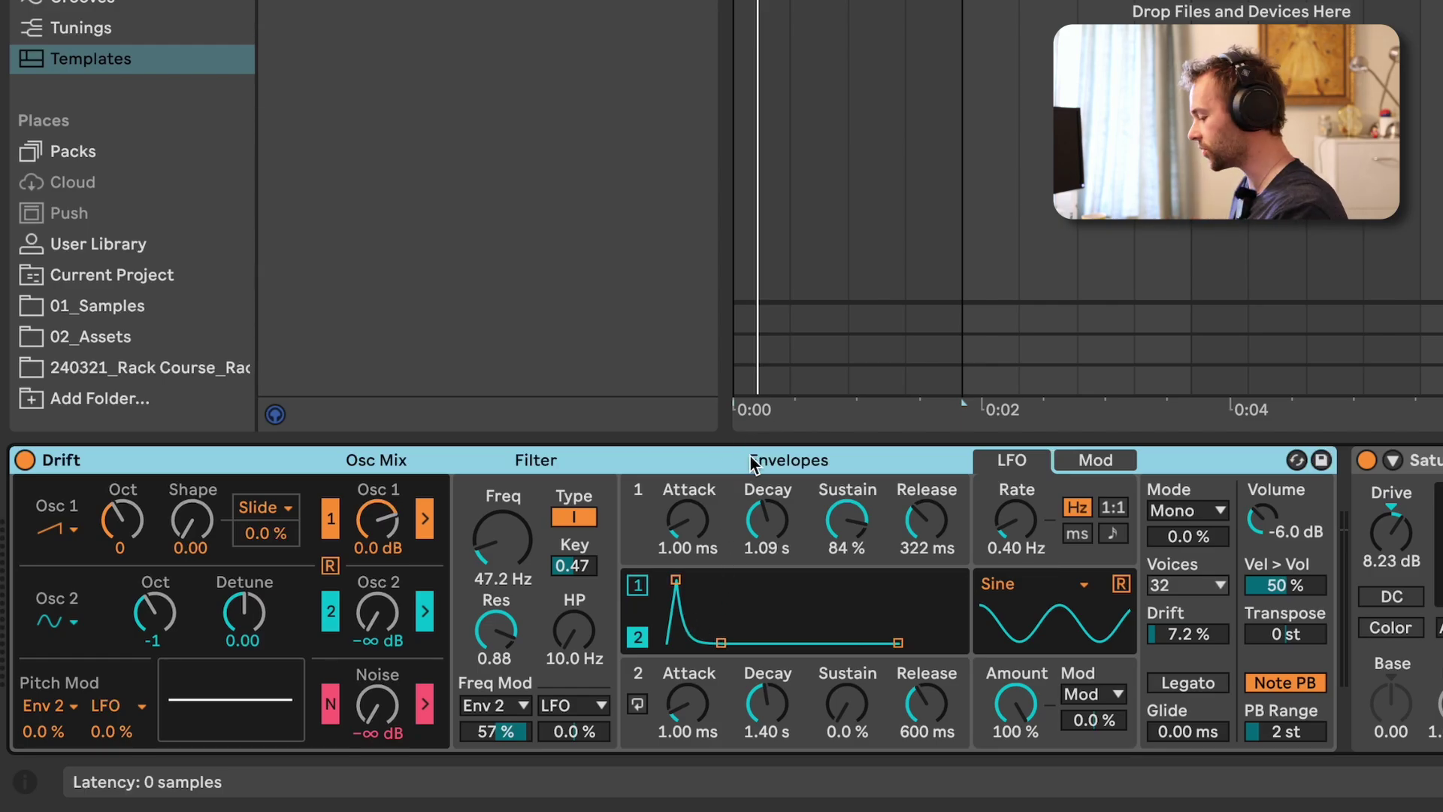
pyautogui.hotkey('ctrl', 'f')
pyautogui.write('expres')
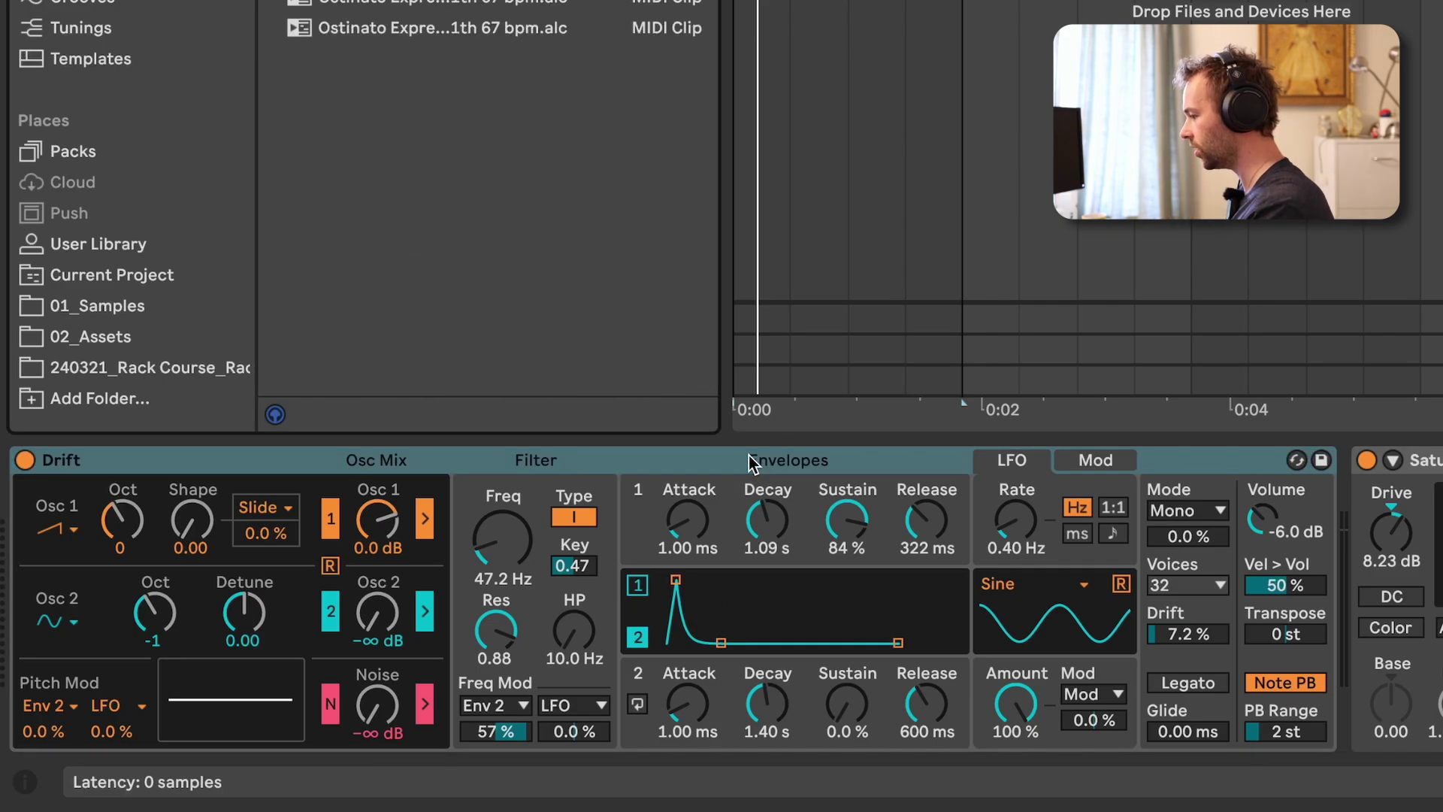
pyautogui.press('Return')
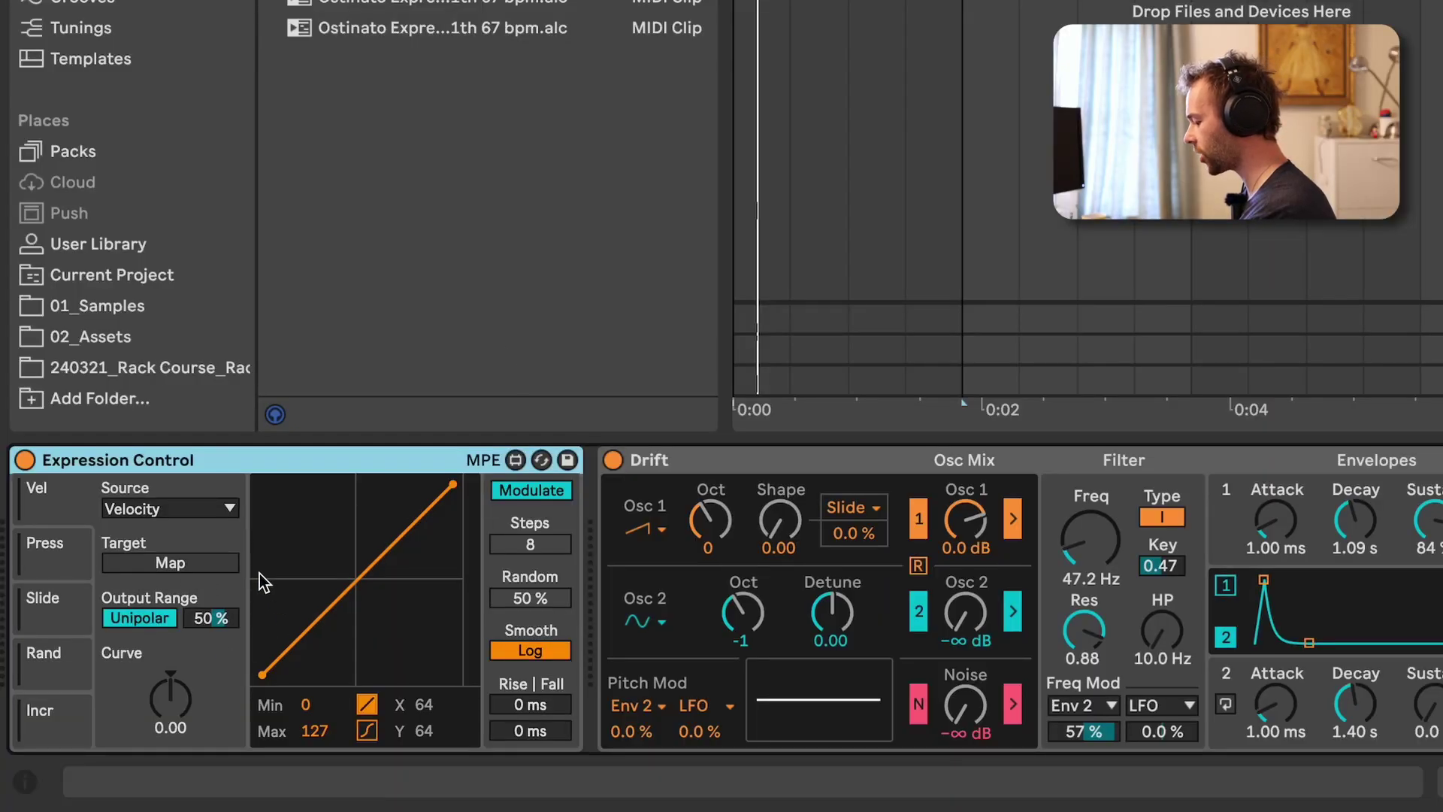
pyautogui.hotkey('ctrl', 'f')
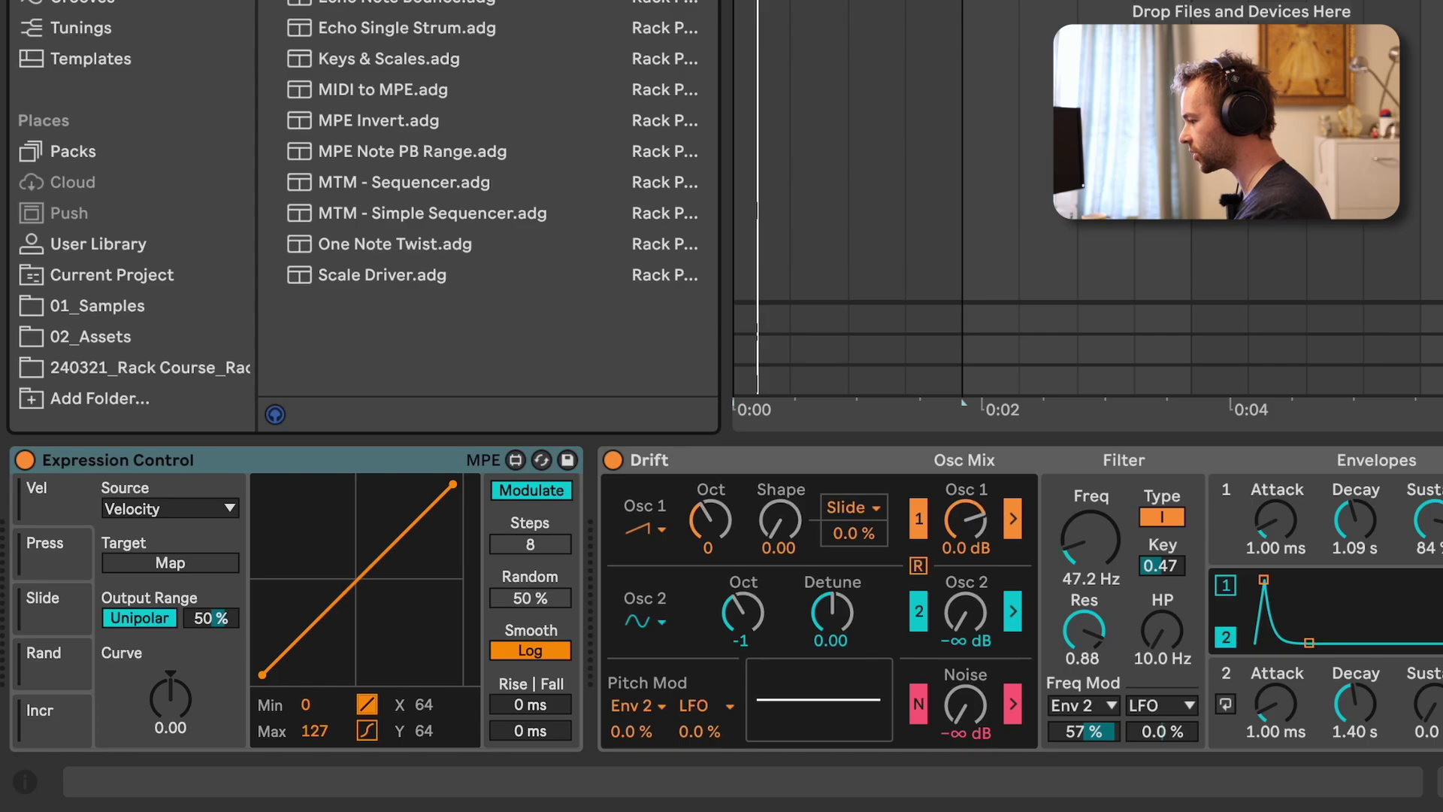
# Step: Insert a MIDI Effect Rack before Drift, create one chain, and duplicate it into seven chains
pyautogui.moveTo(634, 422); pyautogui.dragTo(590, 550)
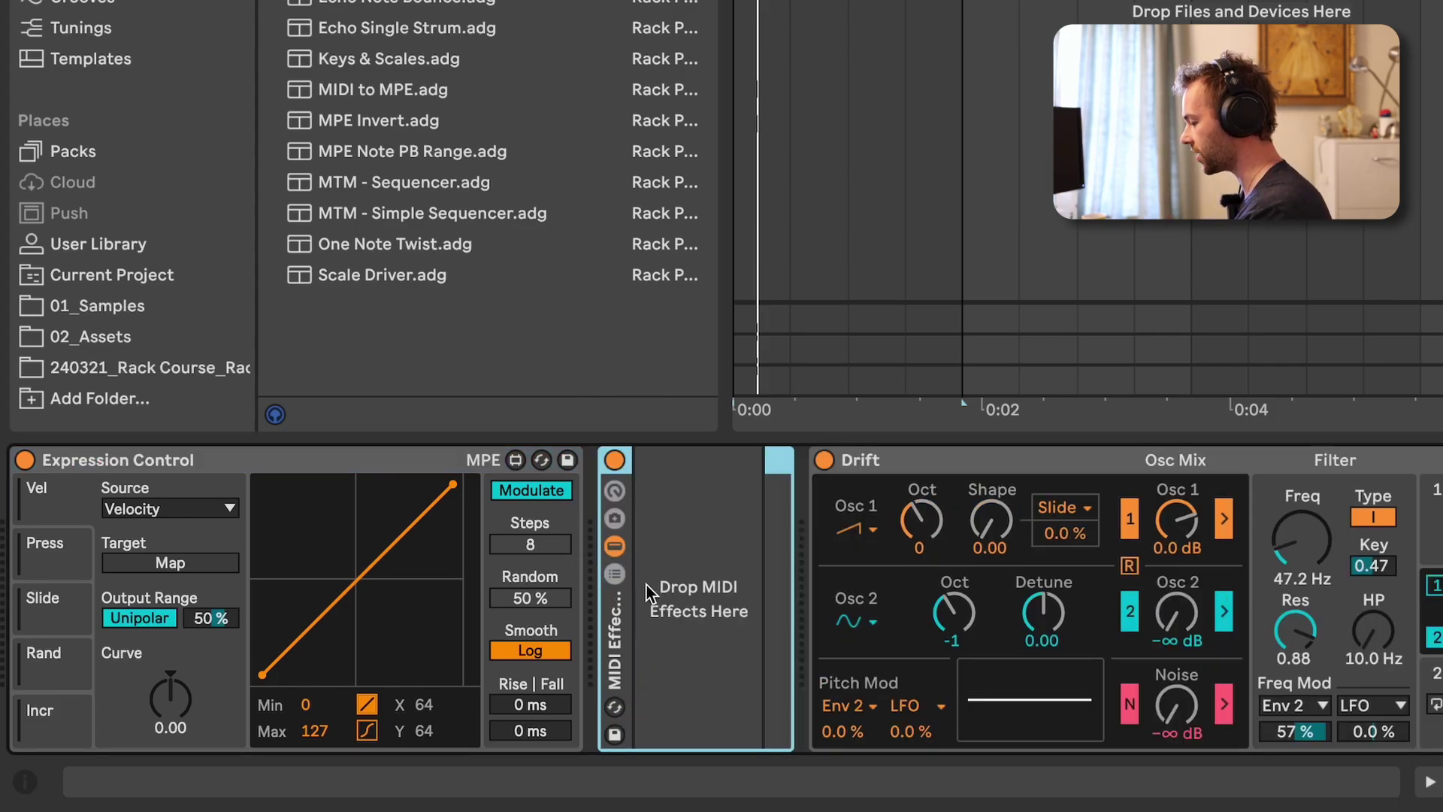
pyautogui.click(615, 574)
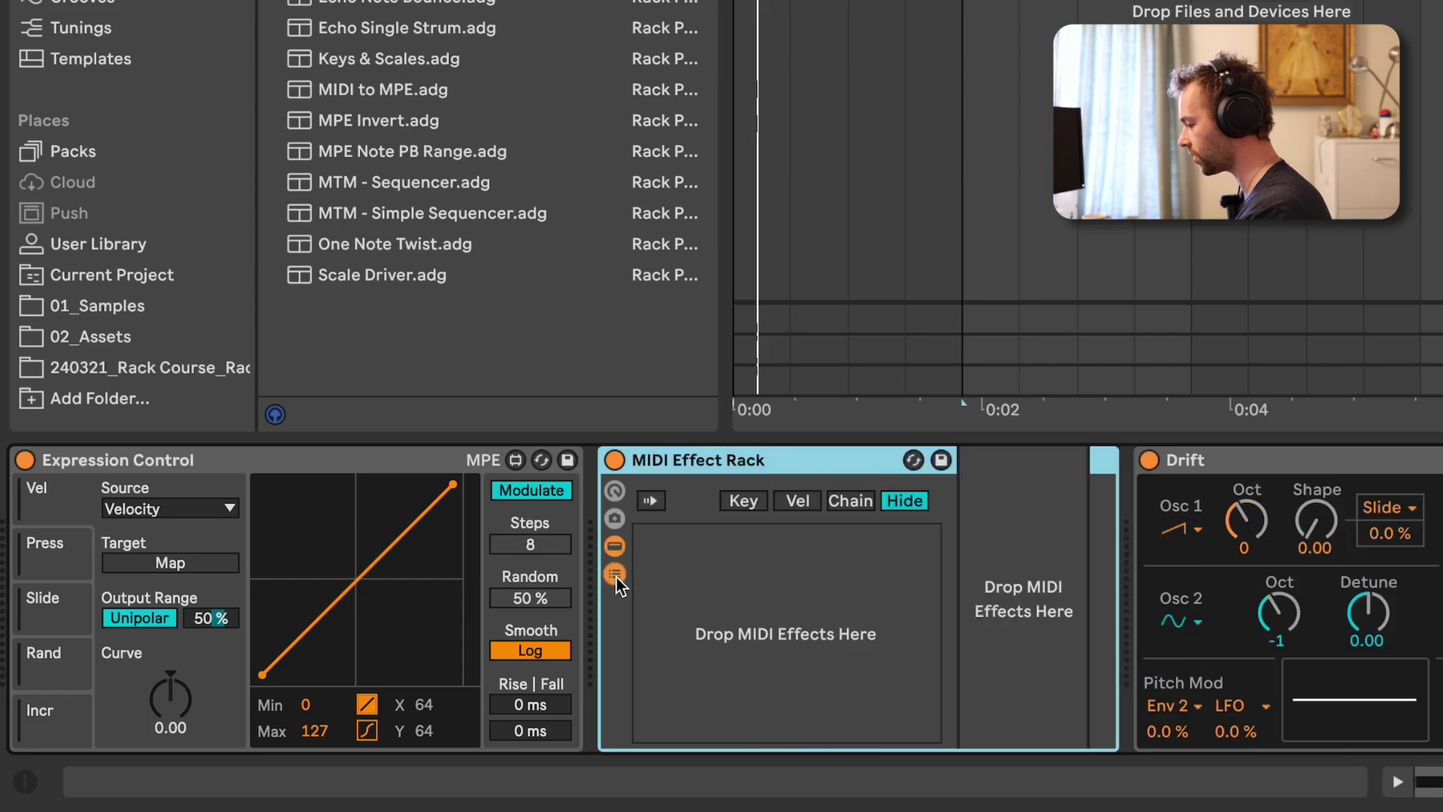
pyautogui.rightClick(728, 552)
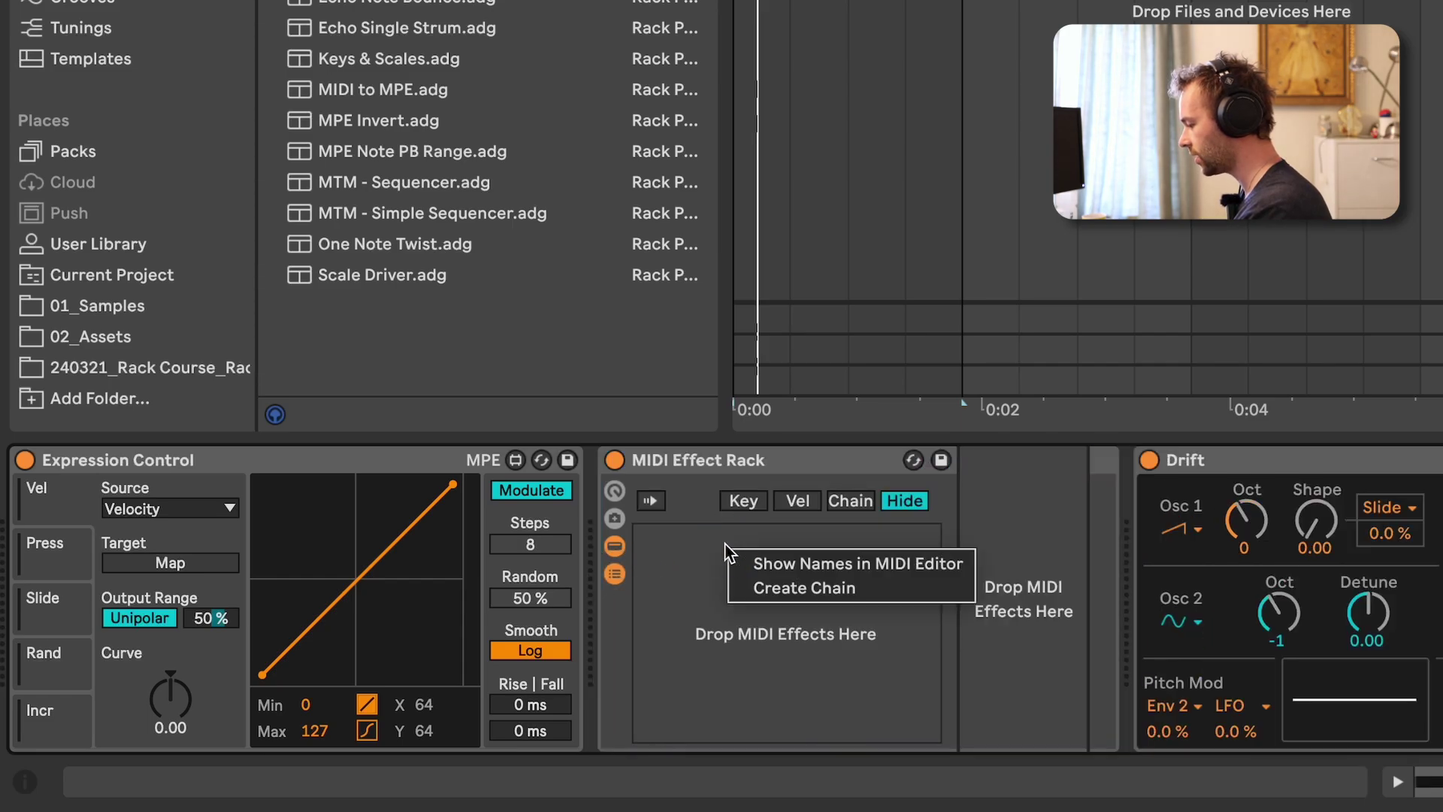
pyautogui.click(810, 592)
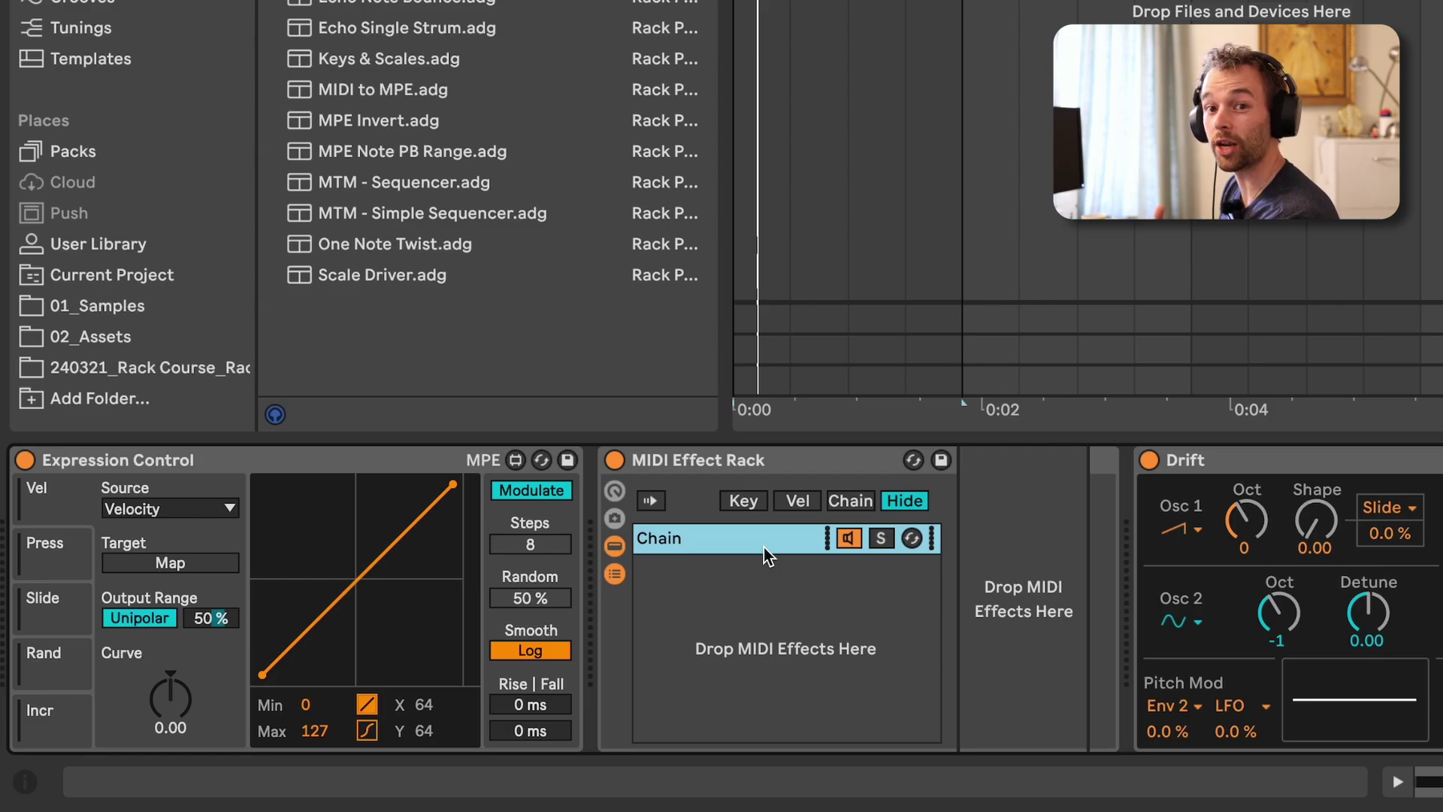
pyautogui.hotkey('ctrl', 'd')
pyautogui.hotkey('ctrl', 'd')
pyautogui.hotkey('ctrl', 'd')
pyautogui.hotkey('ctrl', 'd')
pyautogui.hotkey('ctrl', 'd')
pyautogui.hotkey('ctrl', 'd')
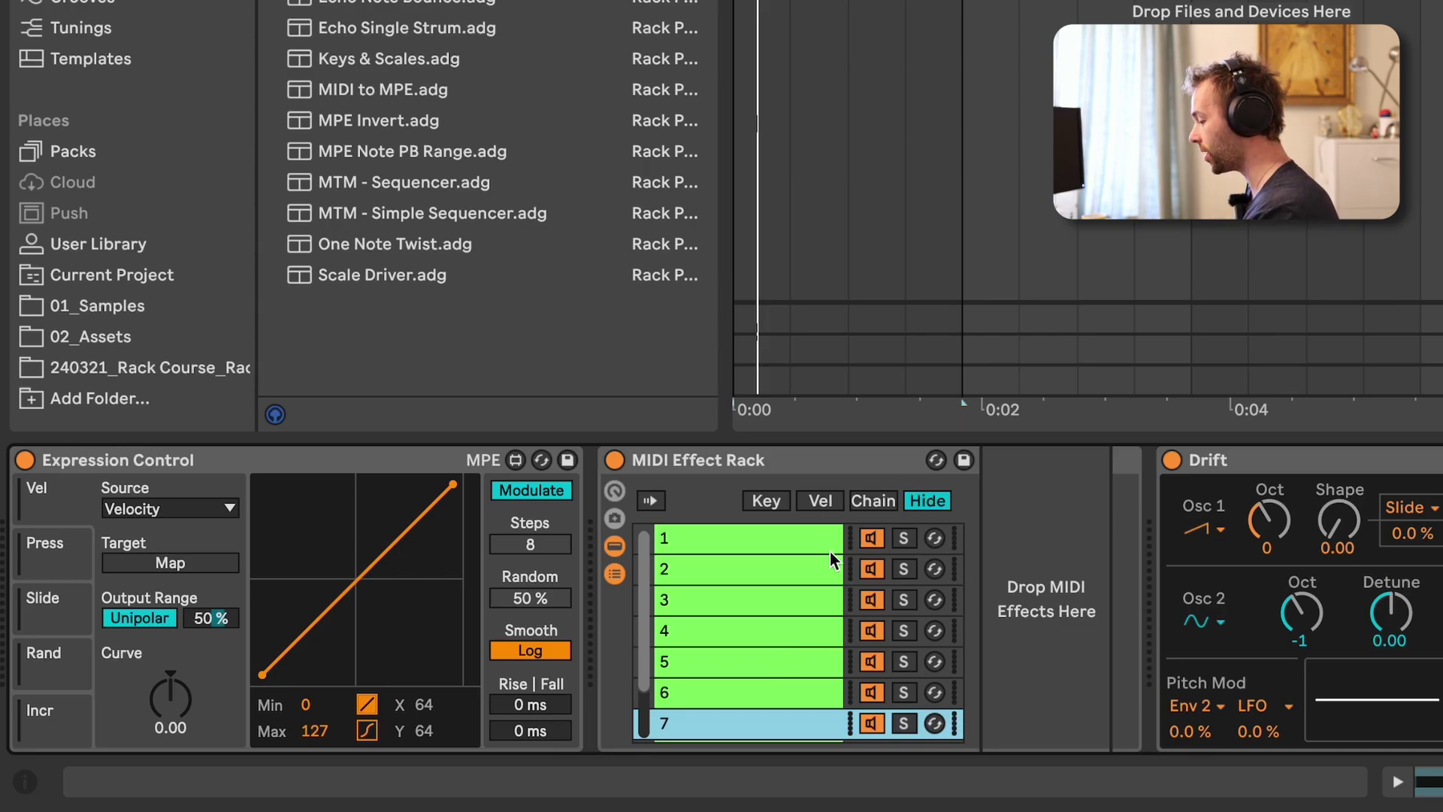
# Step: Show the chain-select zone editor and step through the chains, ending on chain 1
pyautogui.click(871, 500)
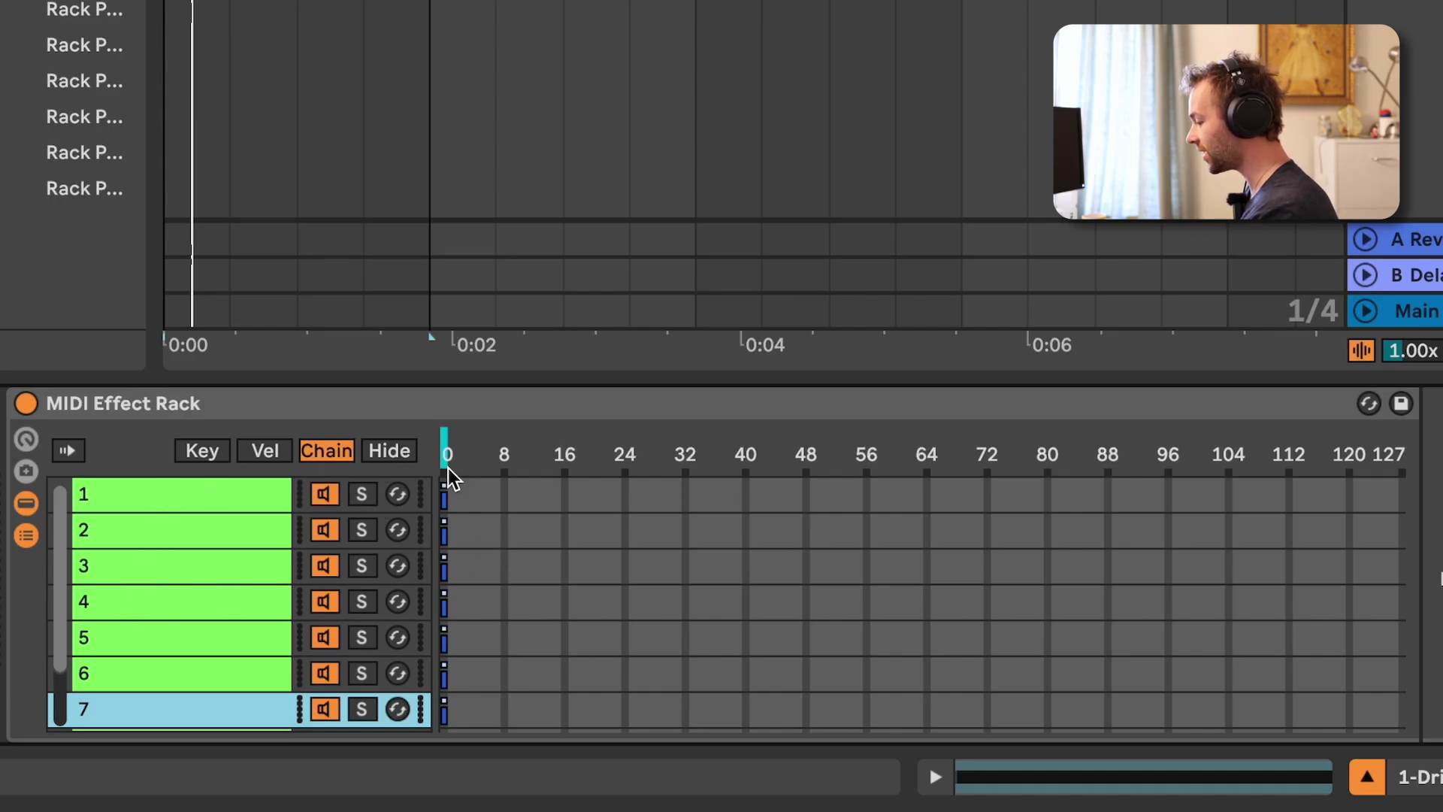
pyautogui.click(224, 528)
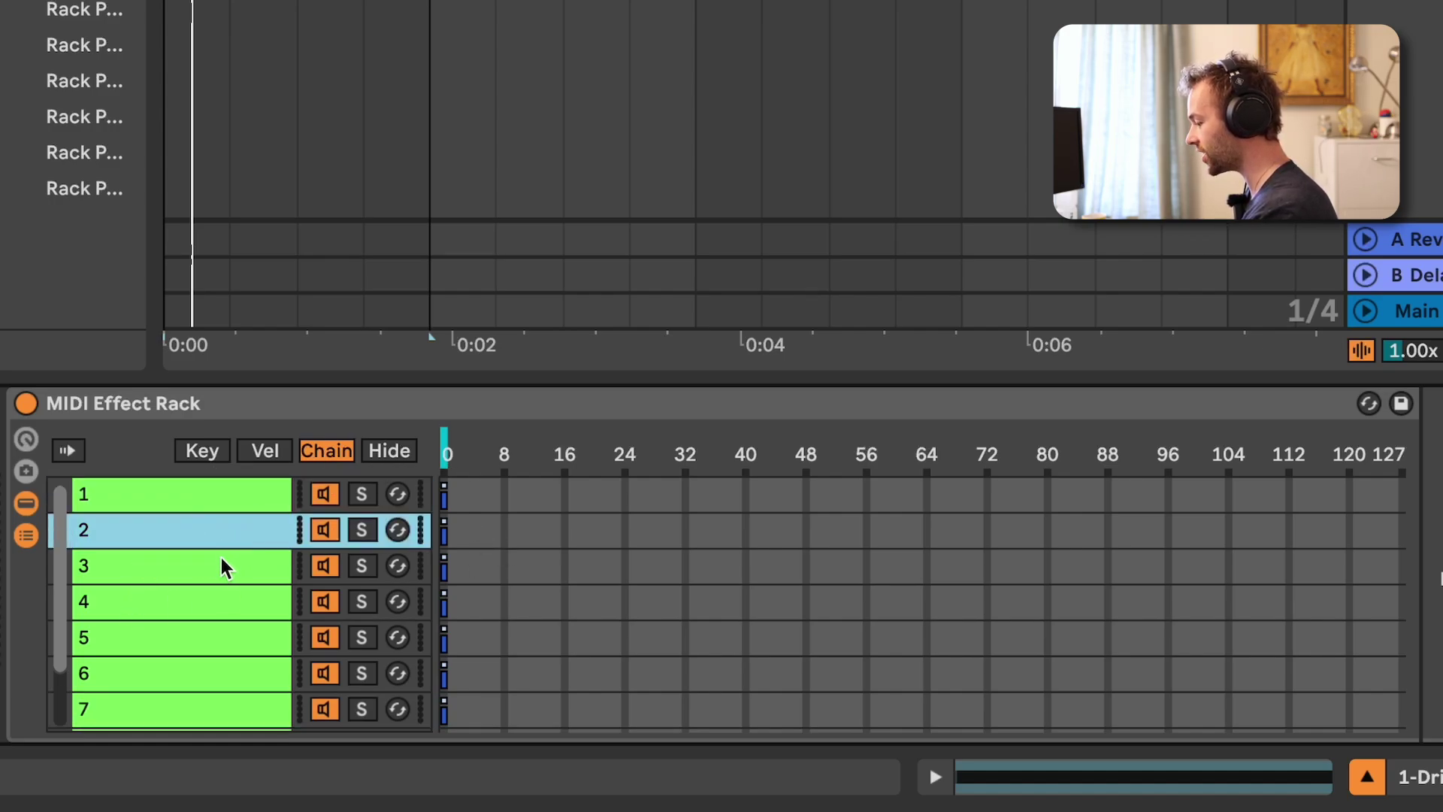
pyautogui.click(221, 562)
pyautogui.click(218, 595)
pyautogui.click(220, 641)
pyautogui.click(223, 677)
pyautogui.click(230, 708)
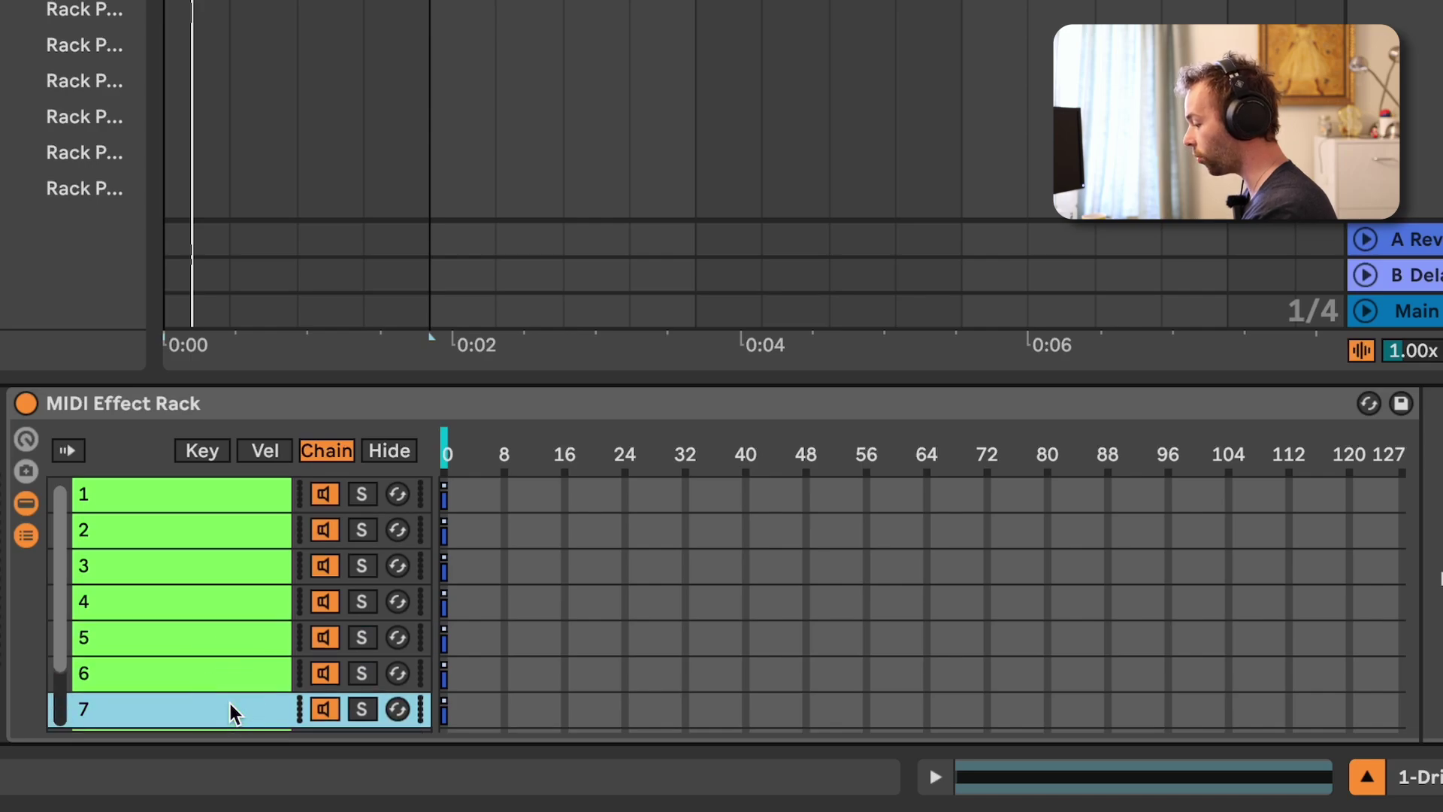
pyautogui.scroll(-2, 230, 703)
pyautogui.click(225, 680)
pyautogui.scroll(3, 226, 675)
pyautogui.click(233, 553)
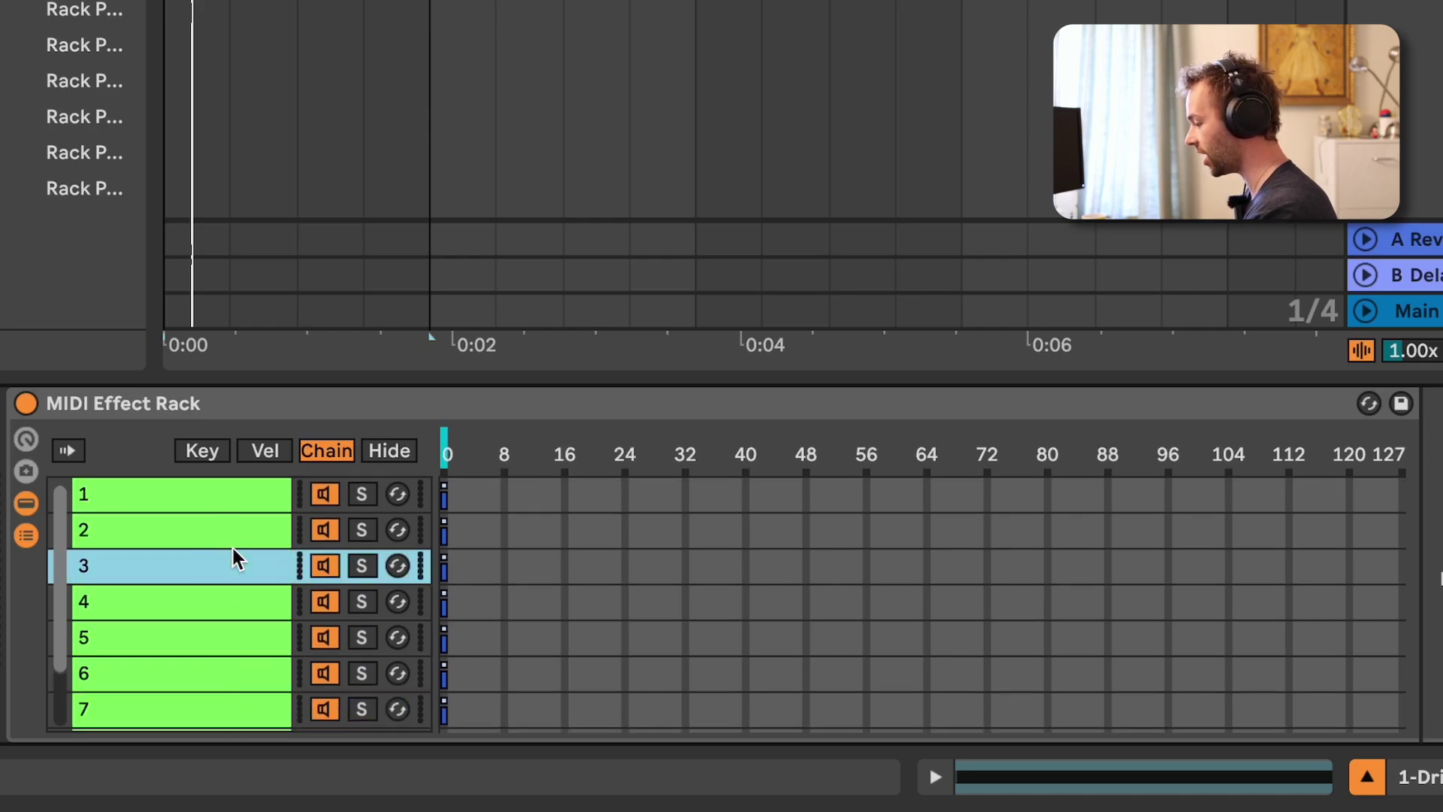
pyautogui.click(233, 493)
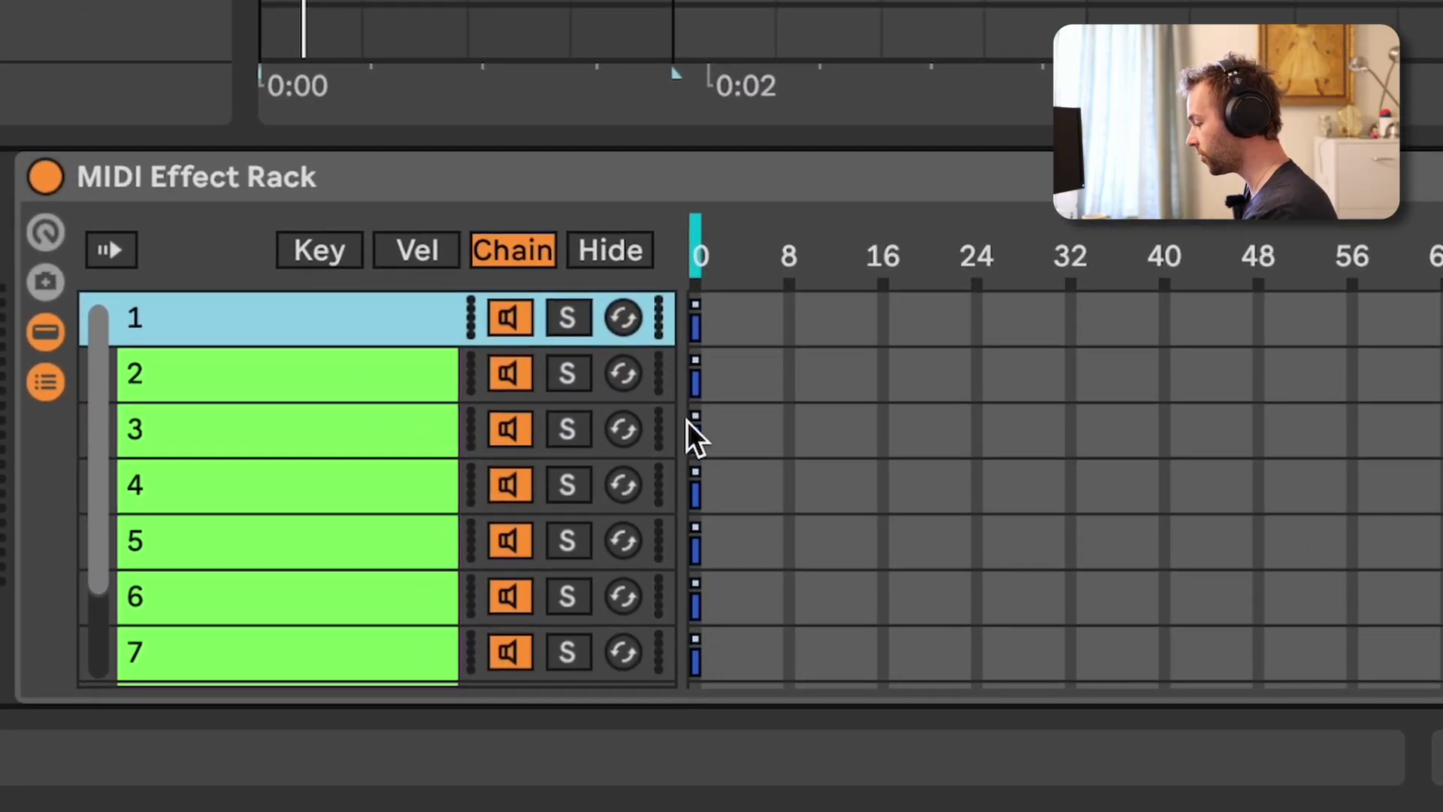
# Step: Set chain 2's zone to value 1 and chain 3's zone to value 2
pyautogui.click(454, 390)
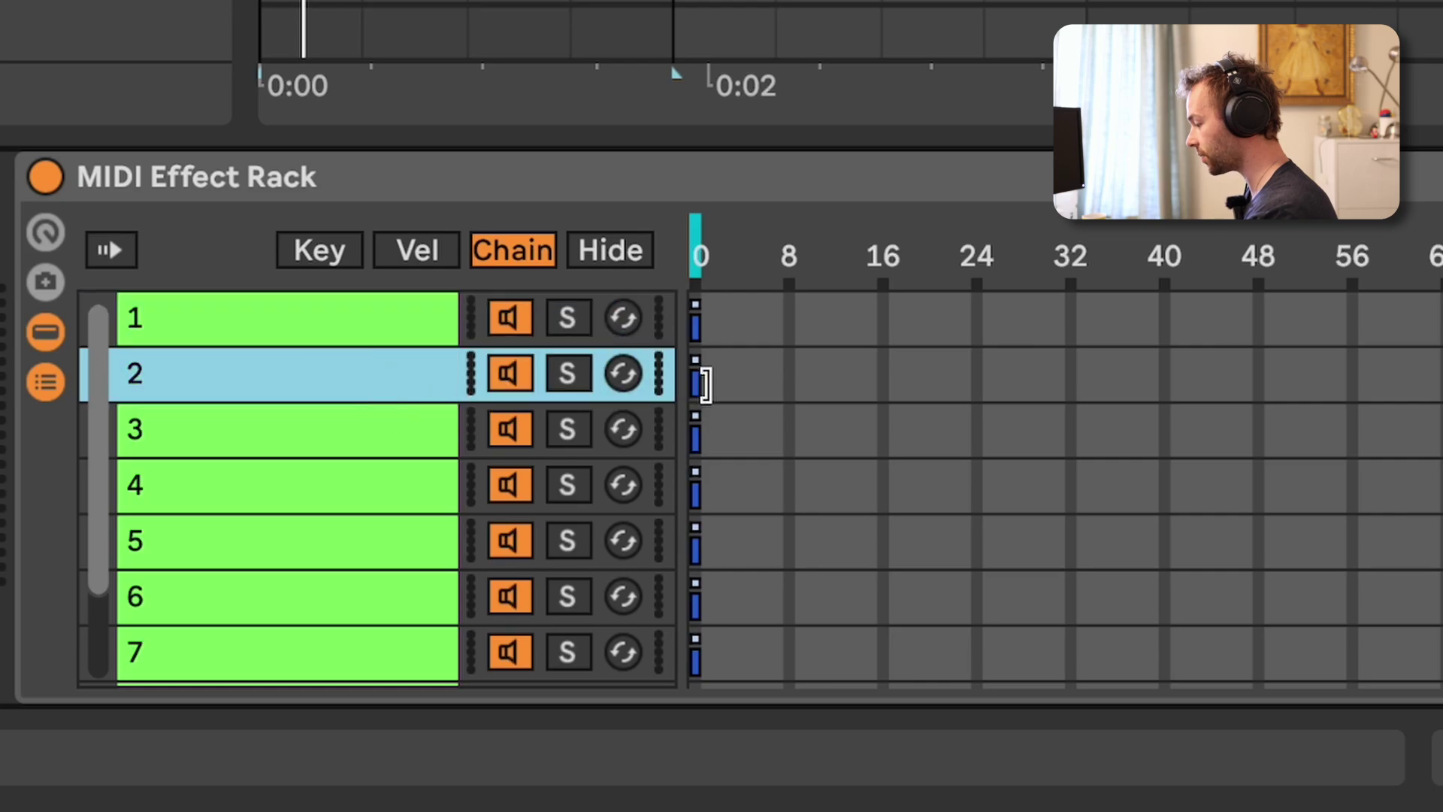
pyautogui.click(703, 384)
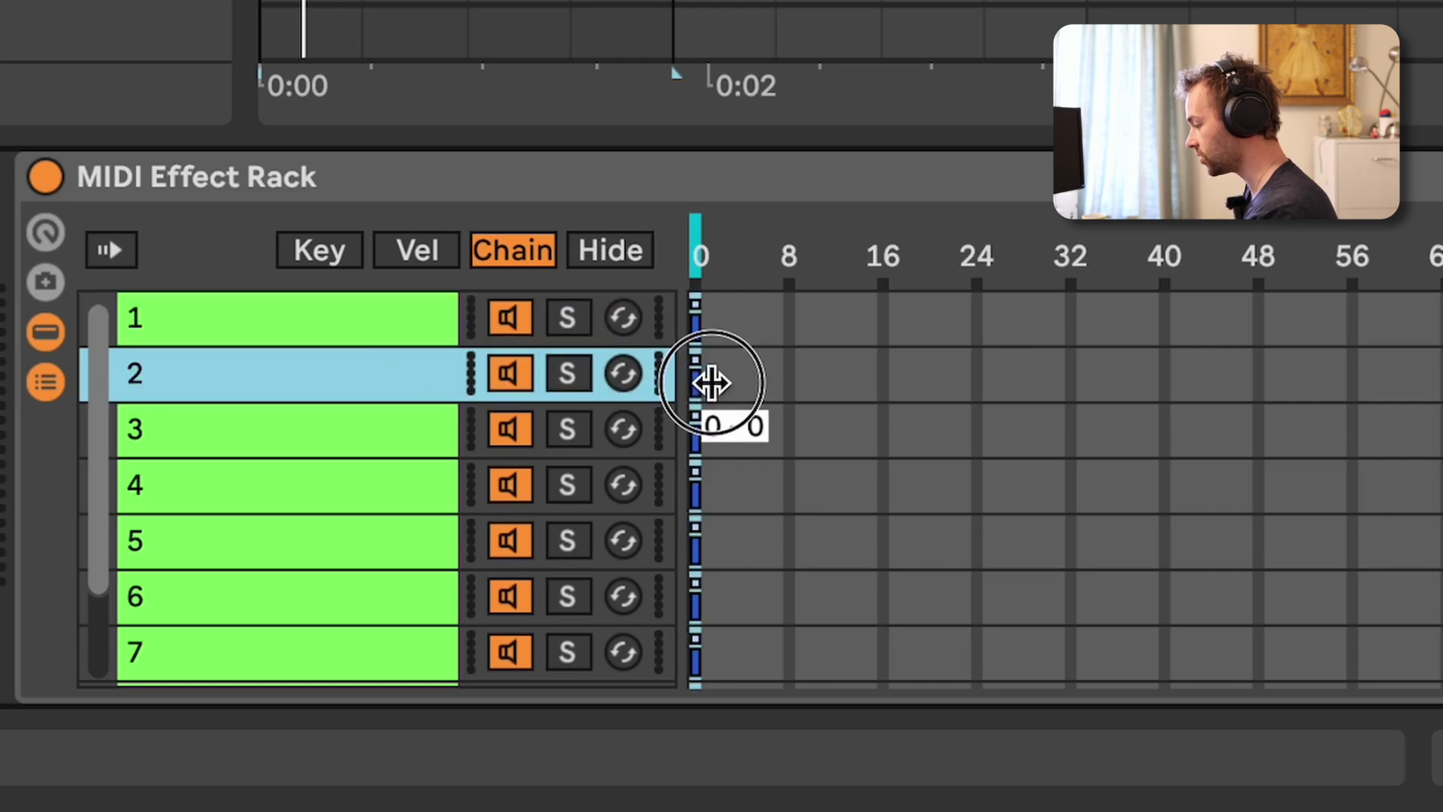
pyautogui.moveTo(711, 383); pyautogui.dragTo(715, 380)
pyautogui.moveTo(696, 435); pyautogui.dragTo(716, 436)
pyautogui.moveTo(696, 489); pyautogui.dragTo(719, 496)
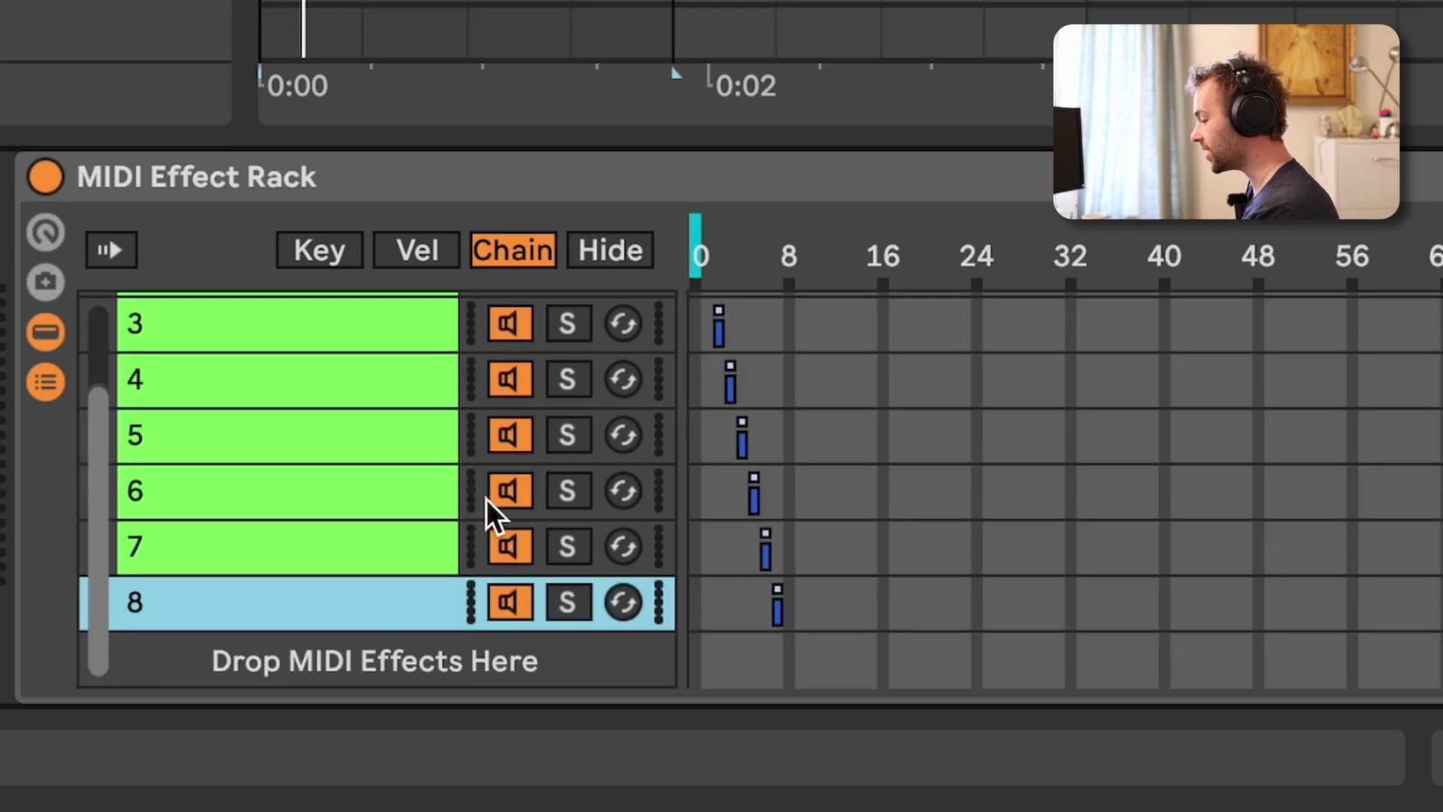
# Step: Check each chain's zone, then sweep the chain selector to preview chain switching
pyautogui.scroll(2, 486, 459)
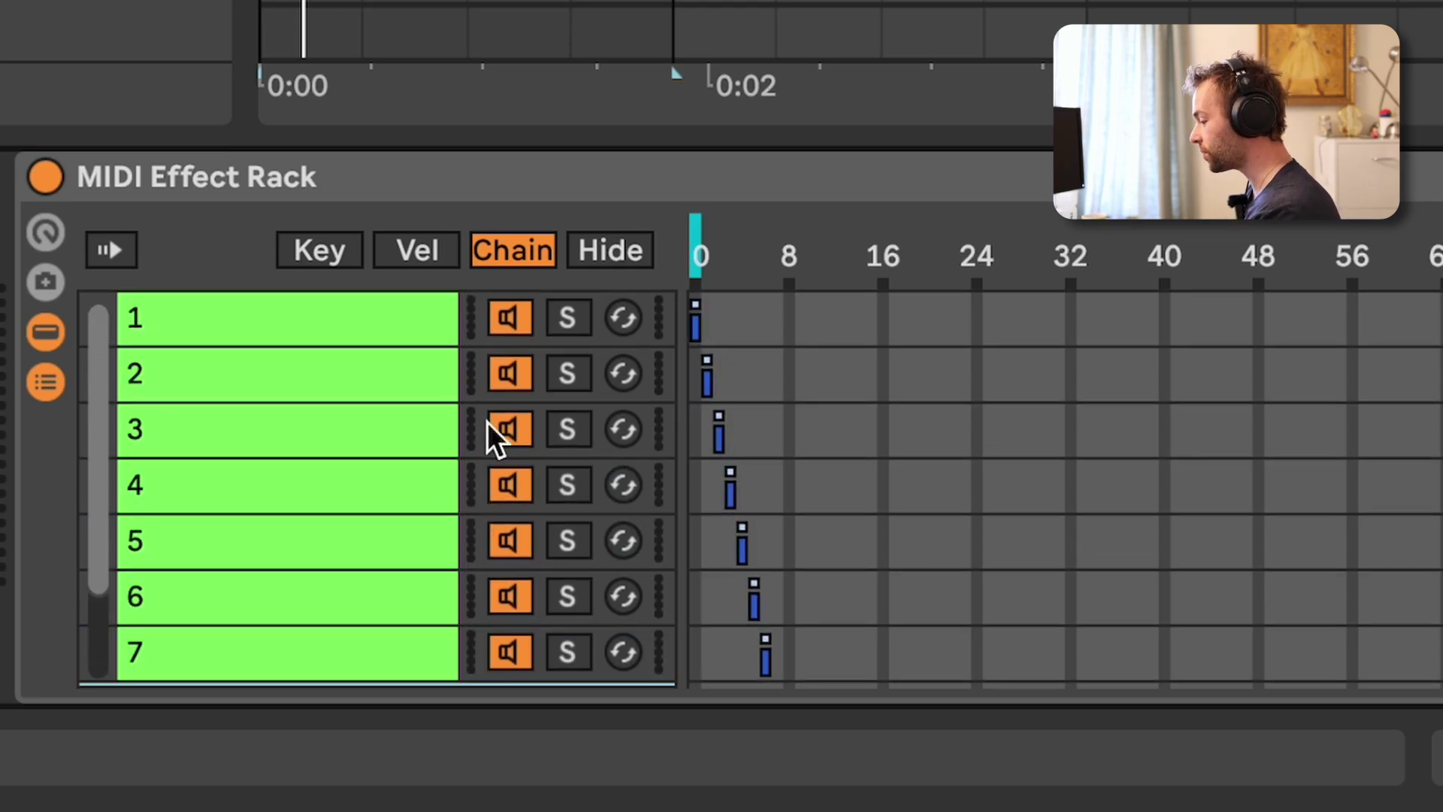
pyautogui.click(416, 326)
pyautogui.click(412, 376)
pyautogui.click(412, 429)
pyautogui.click(417, 487)
pyautogui.click(414, 541)
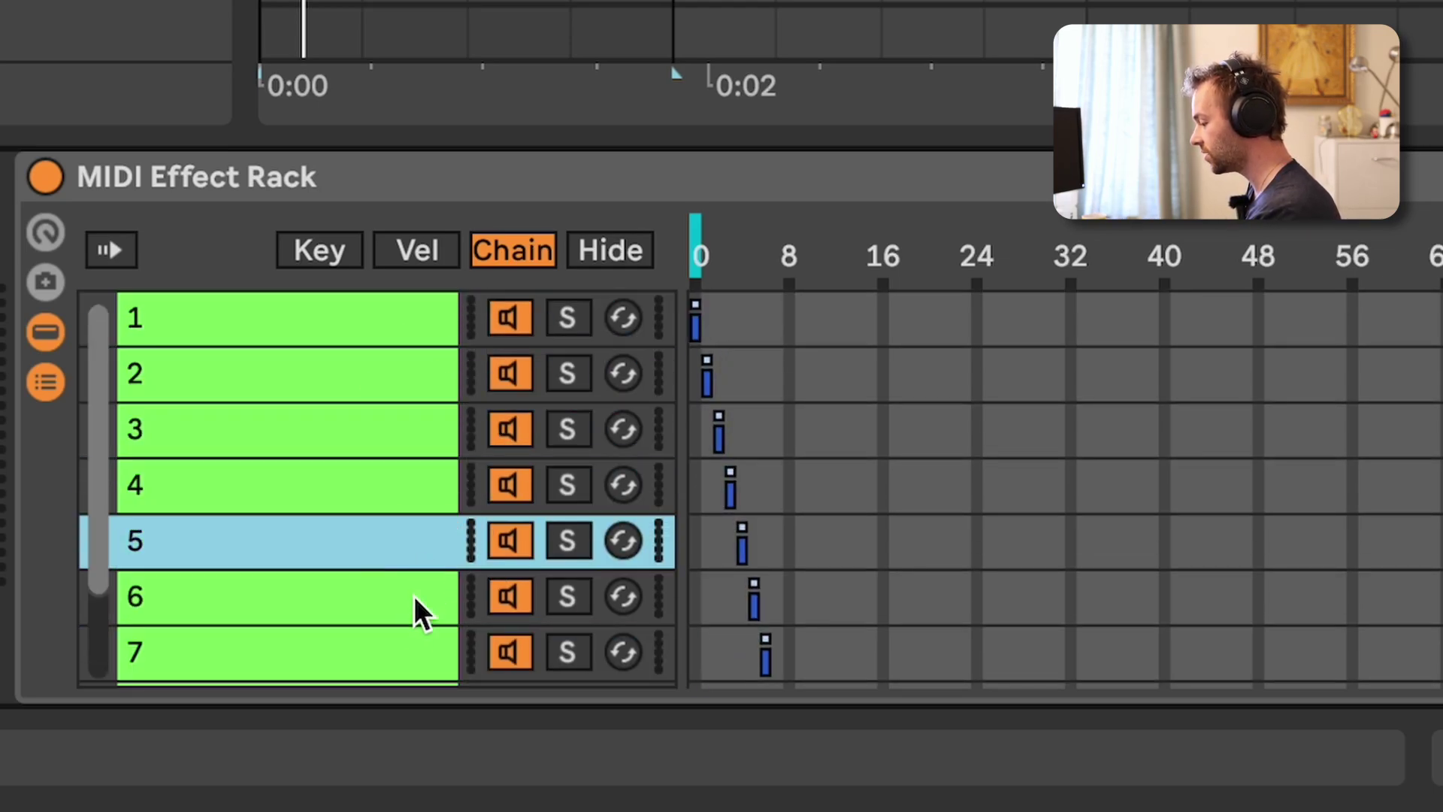
pyautogui.click(417, 612)
pyautogui.moveTo(710, 272)
pyautogui.mouseDown()
pyautogui.moveTo(774, 272)
pyautogui.moveTo(695, 272)
pyautogui.mouseUp()
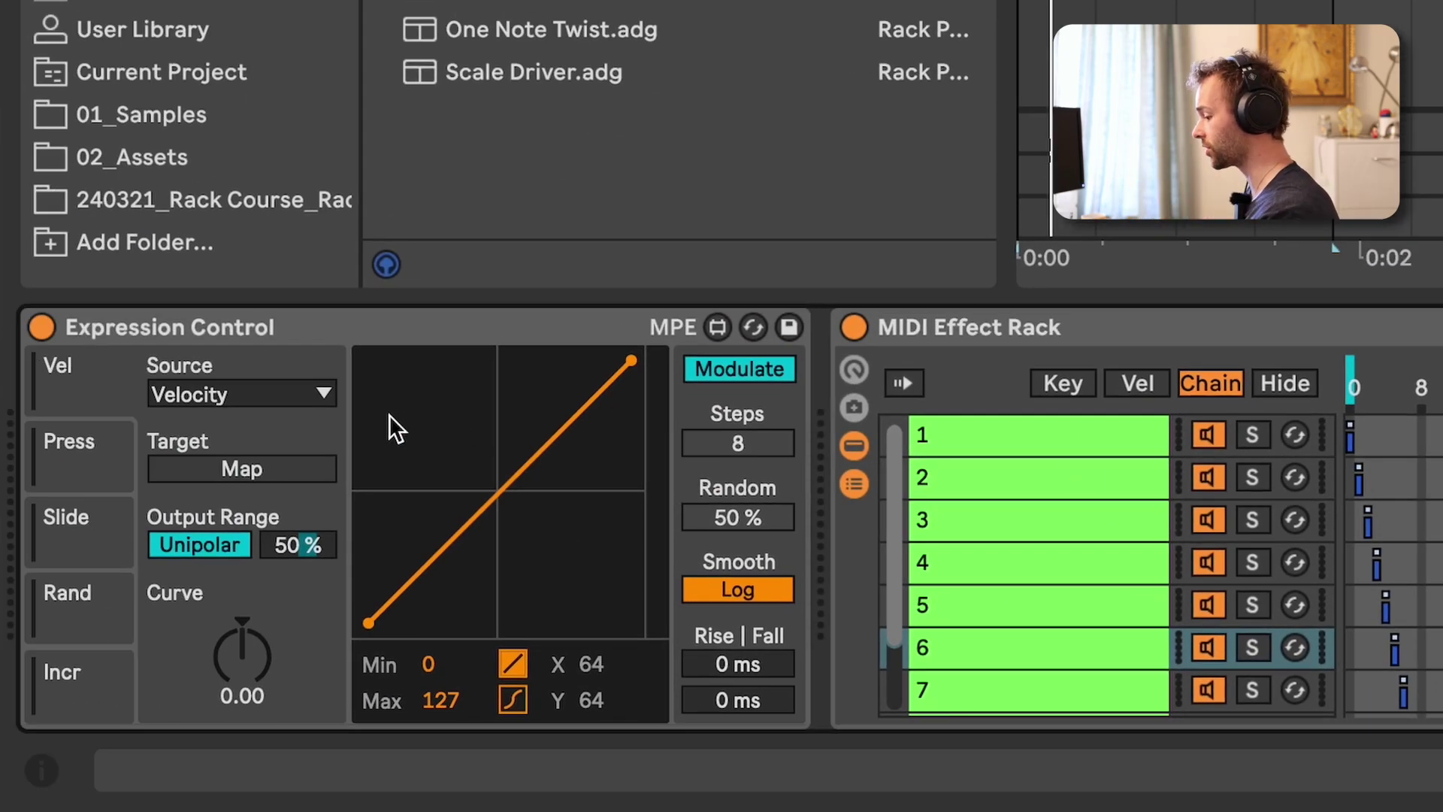
# Step: Set Expression Control's source to Increment and map it to the rack's Chain Selector
pyautogui.click(282, 390)
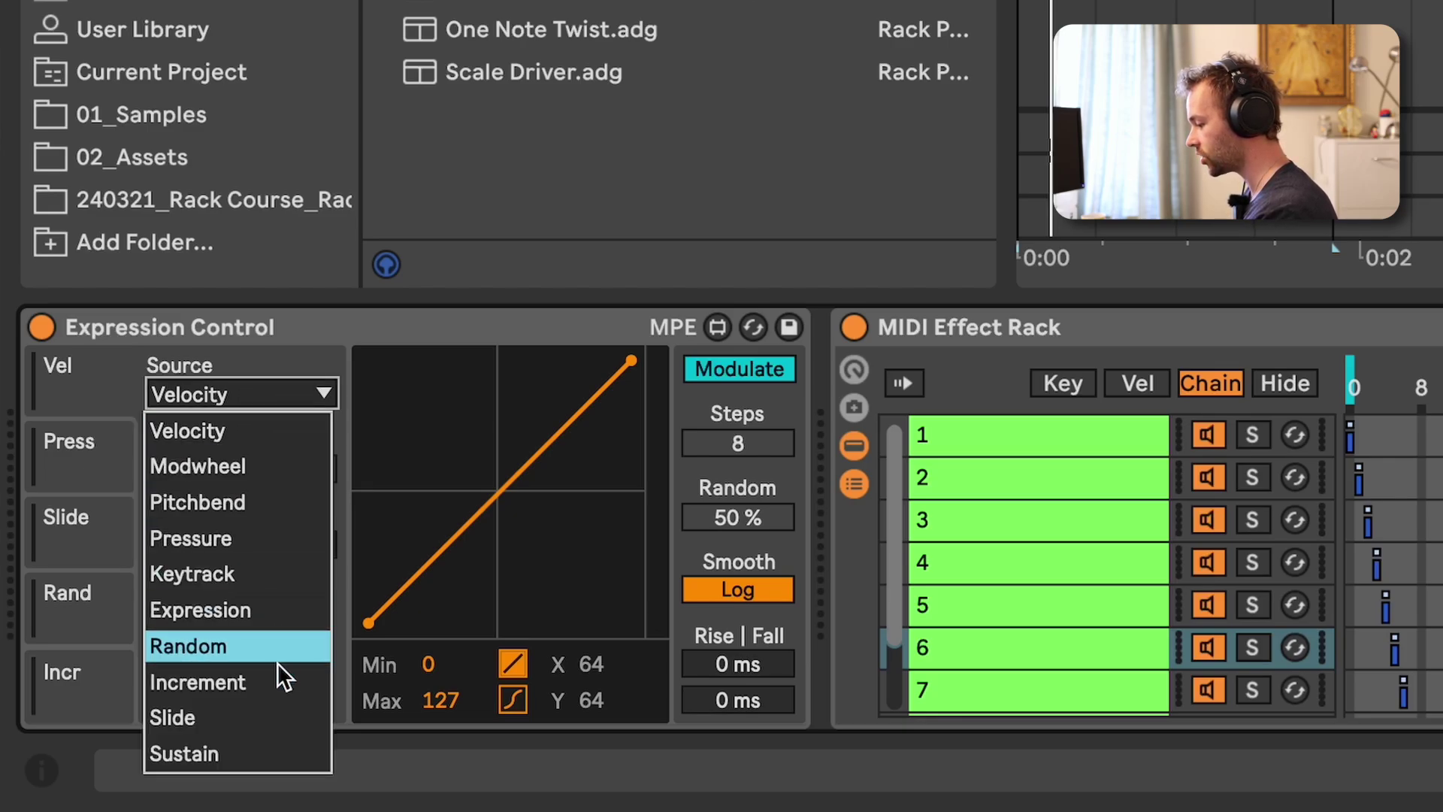
pyautogui.click(278, 685)
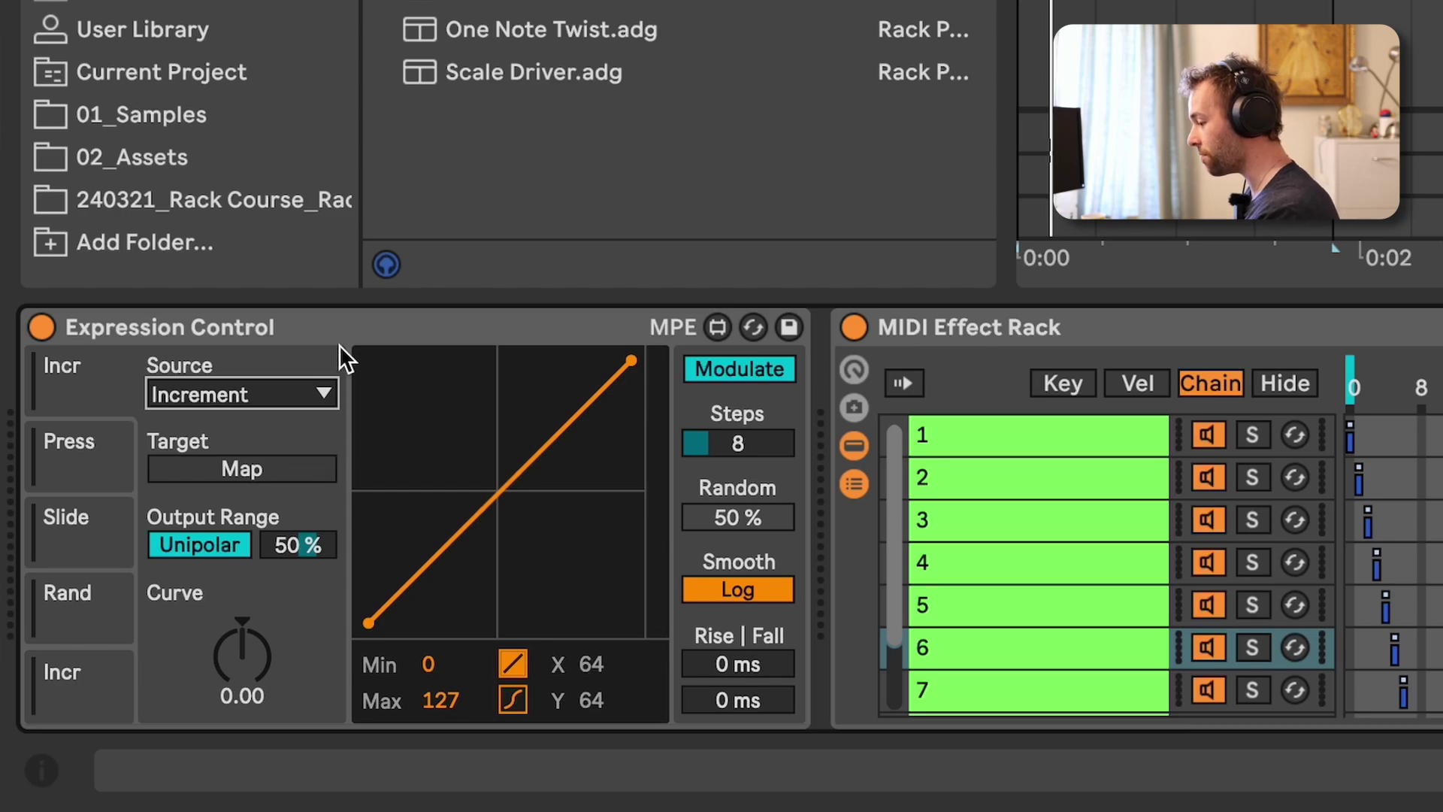
pyautogui.click(286, 476)
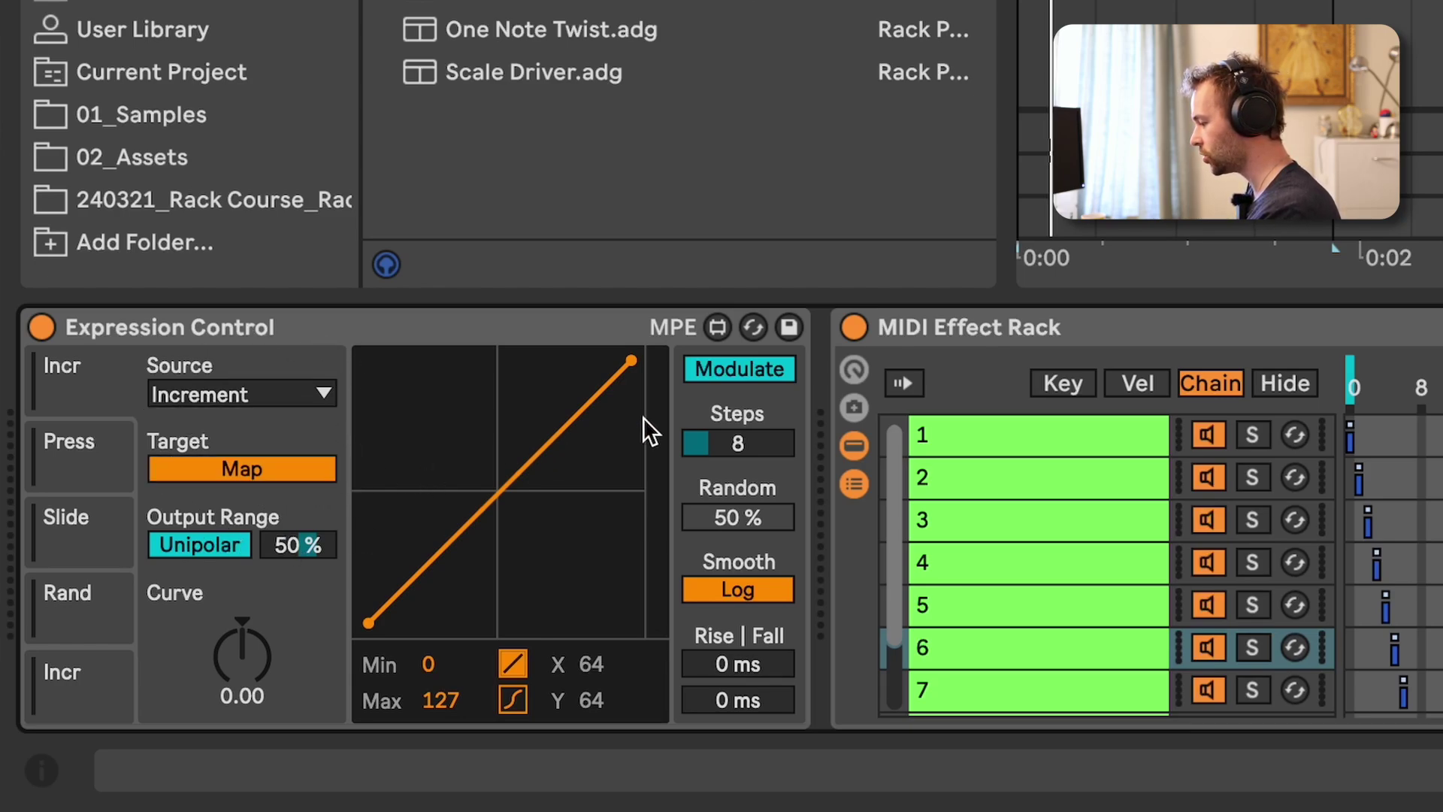
pyautogui.click(1350, 380)
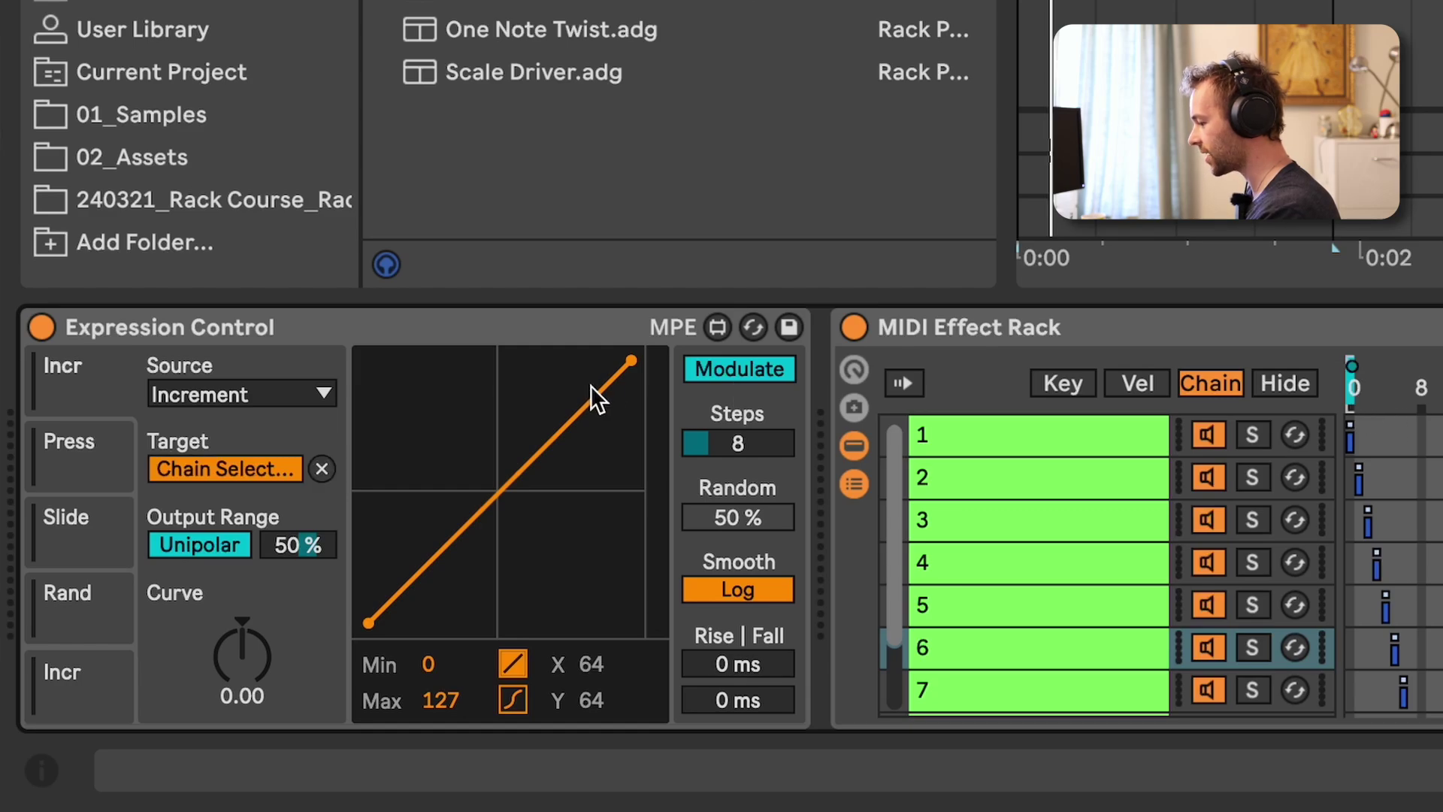
# Step: Switch the mapping to Remote and set the output range from 0 % to 100 %
pyautogui.click(747, 367)
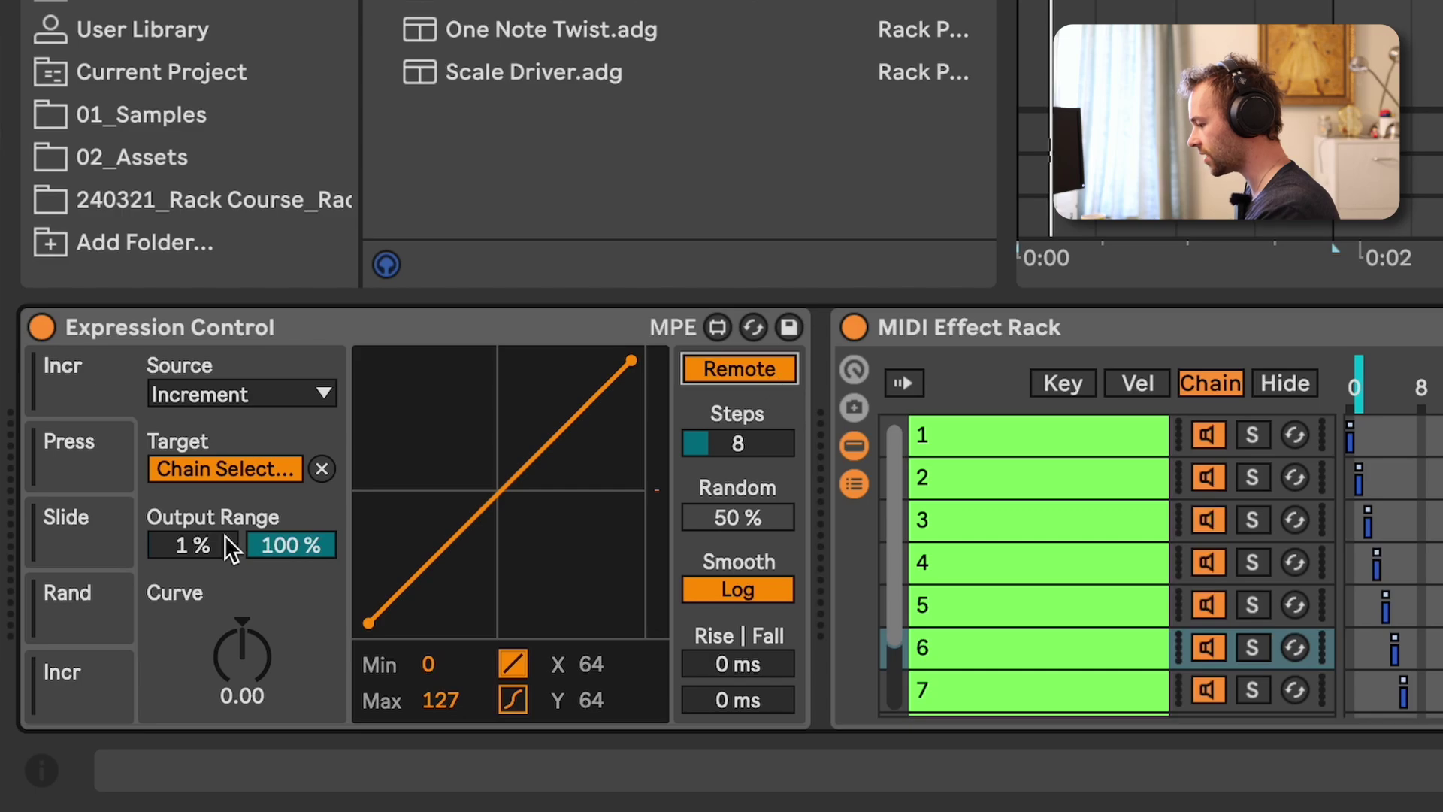
pyautogui.moveTo(218, 542); pyautogui.dragTo(218, 556)
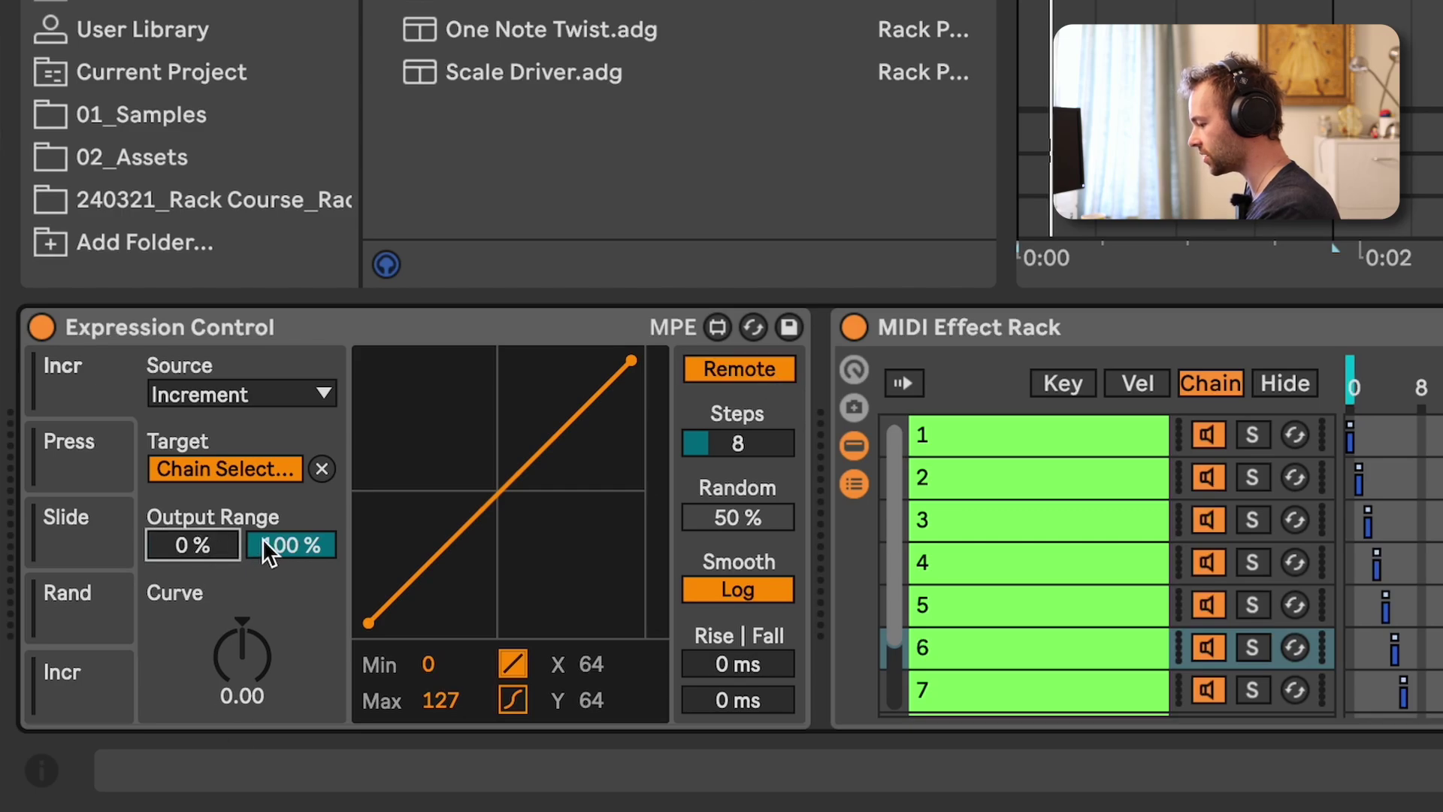
pyautogui.click(327, 543)
# Step: Inspect Expression Control's curve Min value and step count settings
pyautogui.click(606, 318)
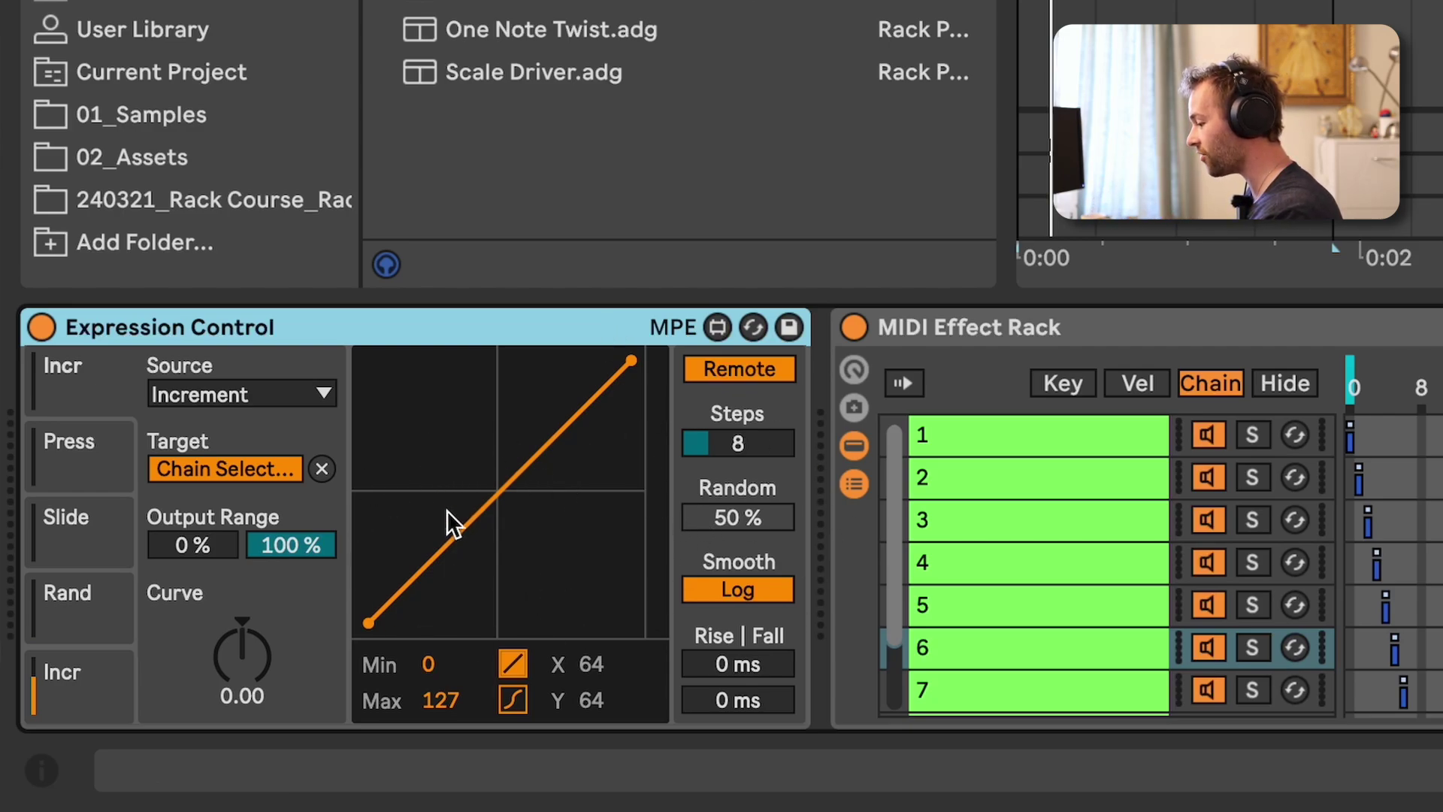
pyautogui.click(425, 666)
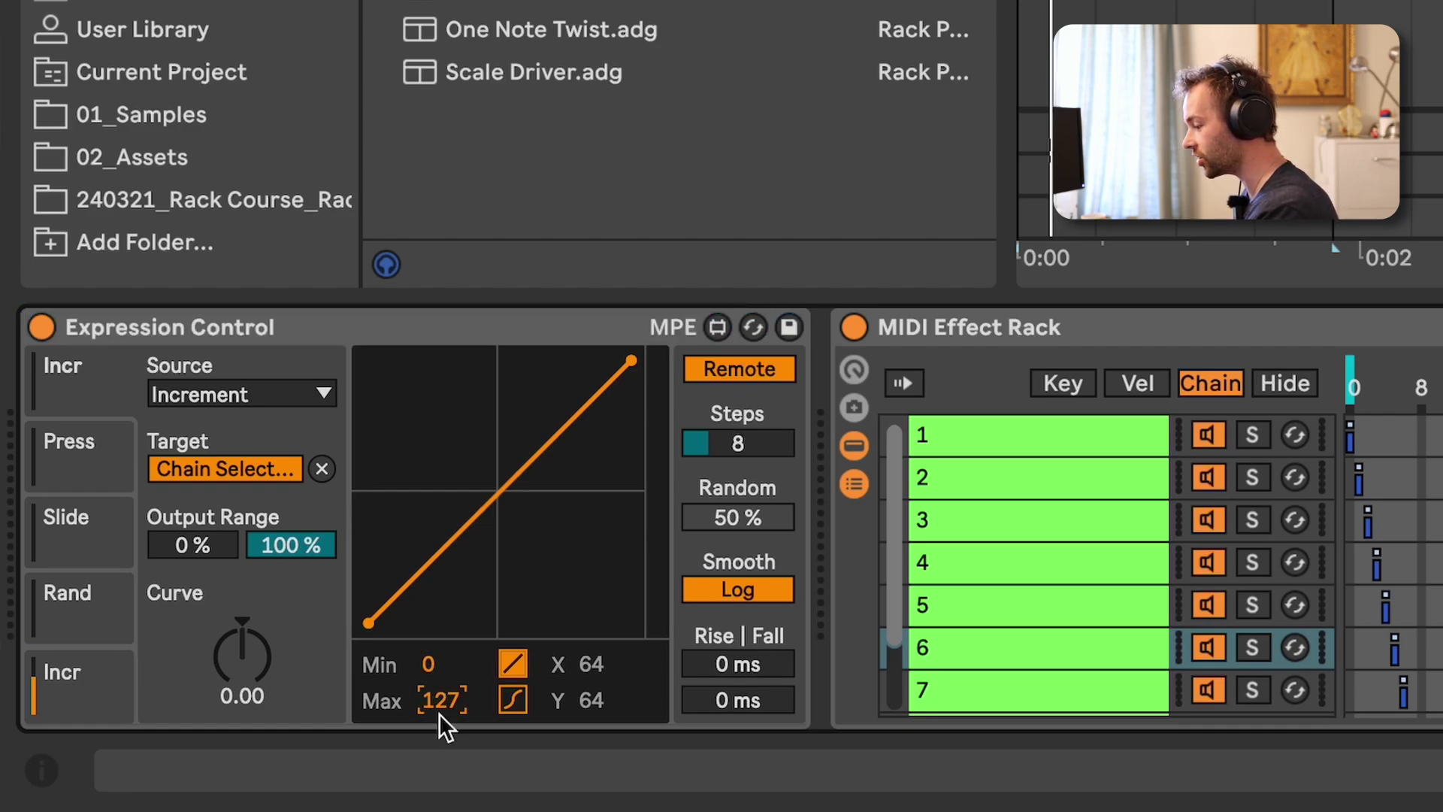
pyautogui.click(753, 452)
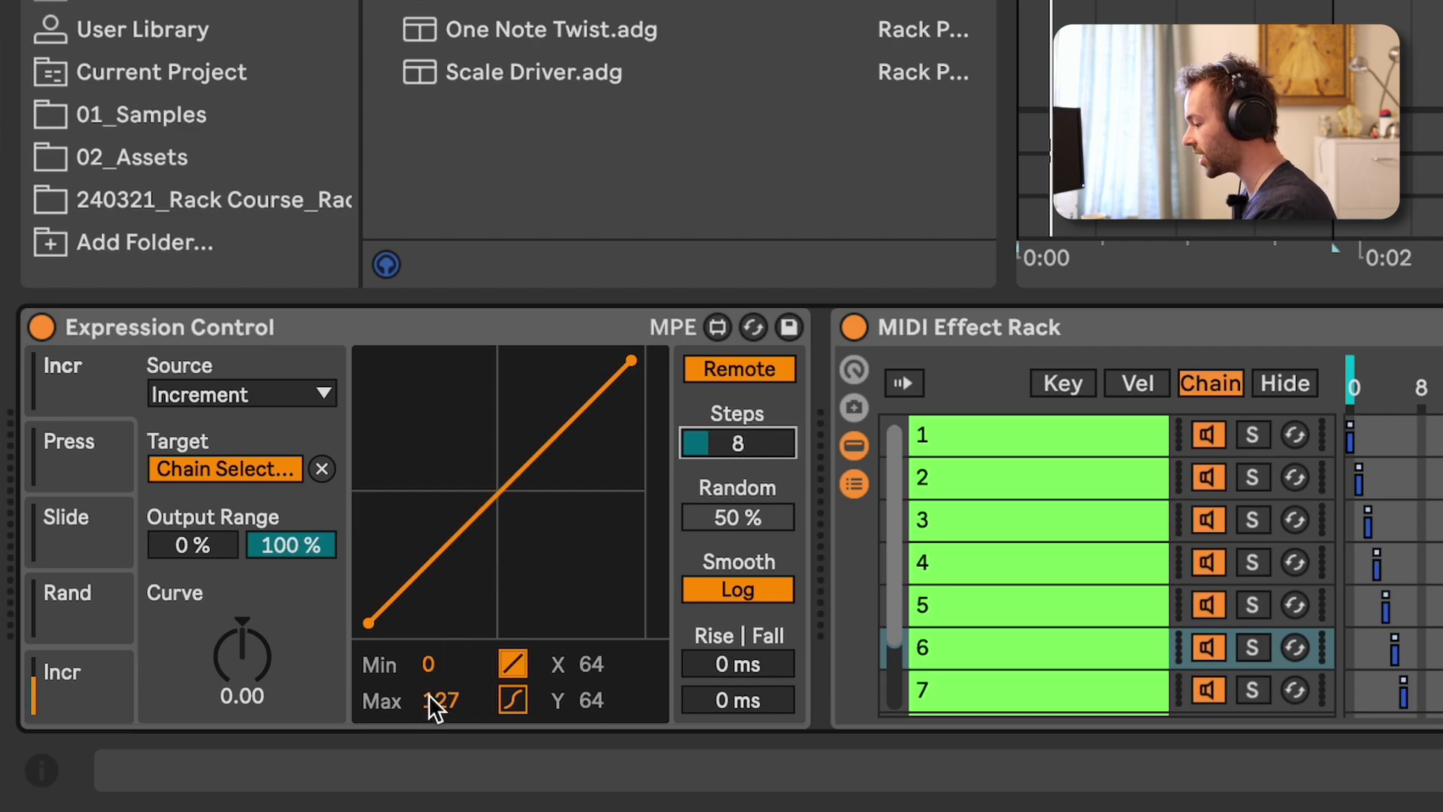
pyautogui.click(431, 665)
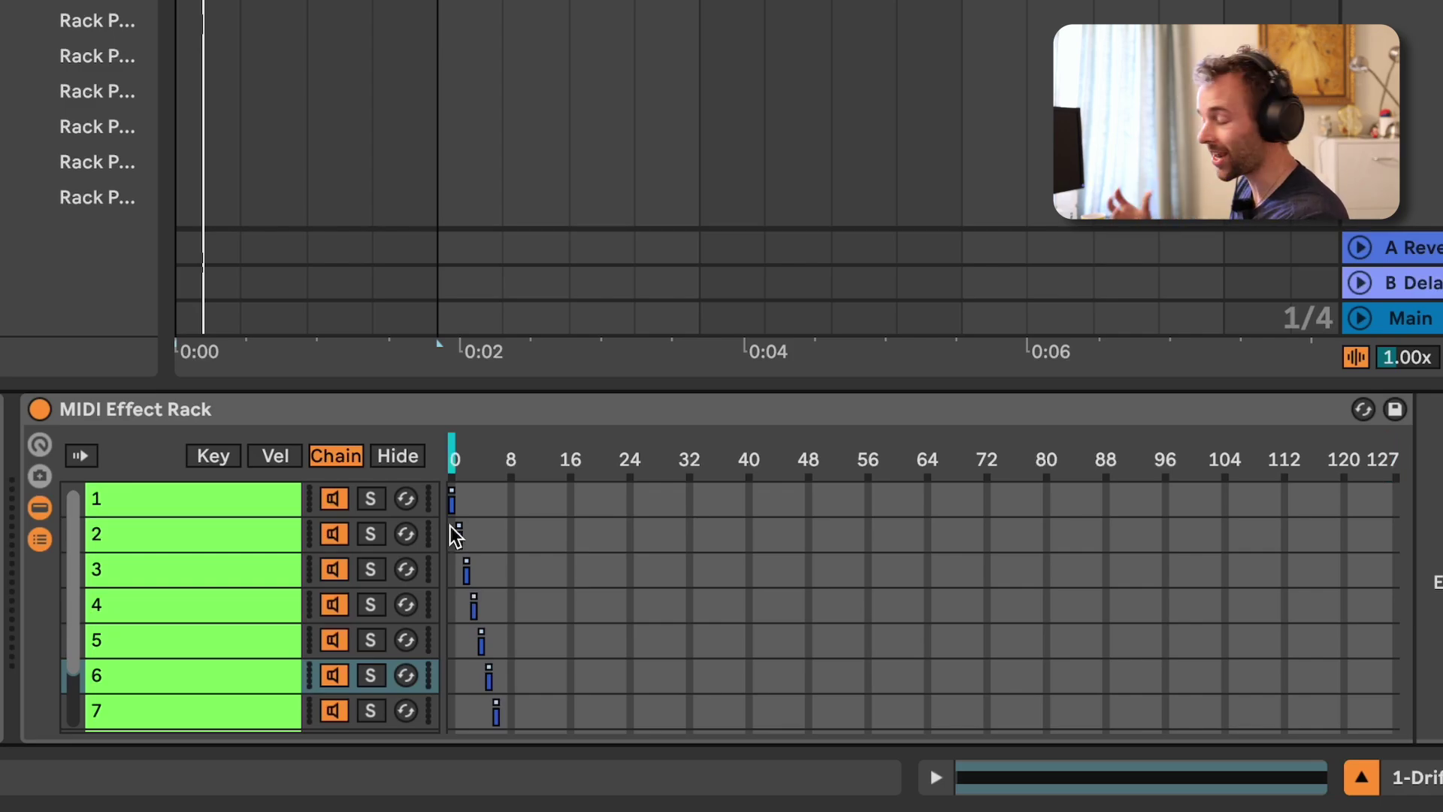
pyautogui.click(256, 492)
pyautogui.scroll(-3, 499, 485)
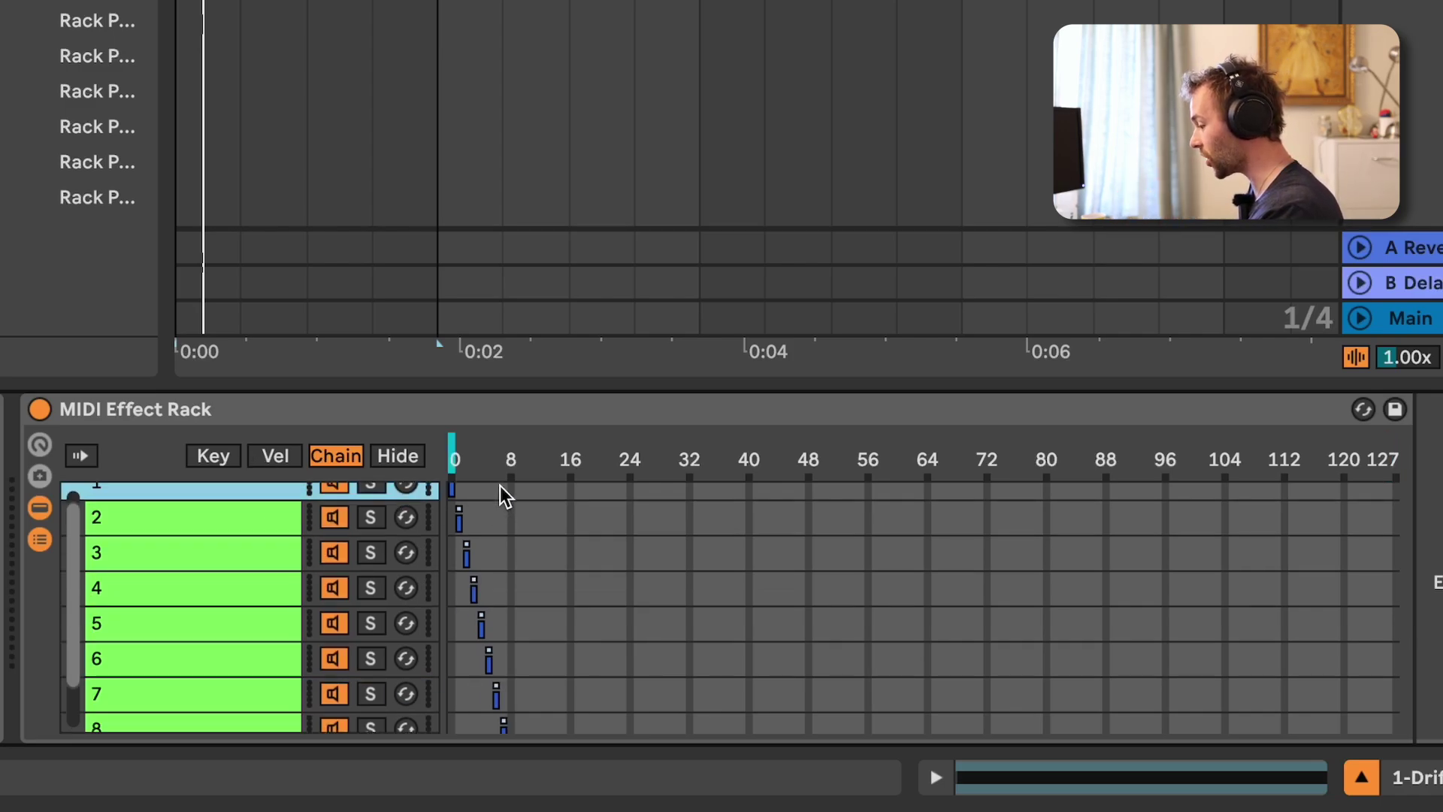
pyautogui.scroll(2, 501, 487)
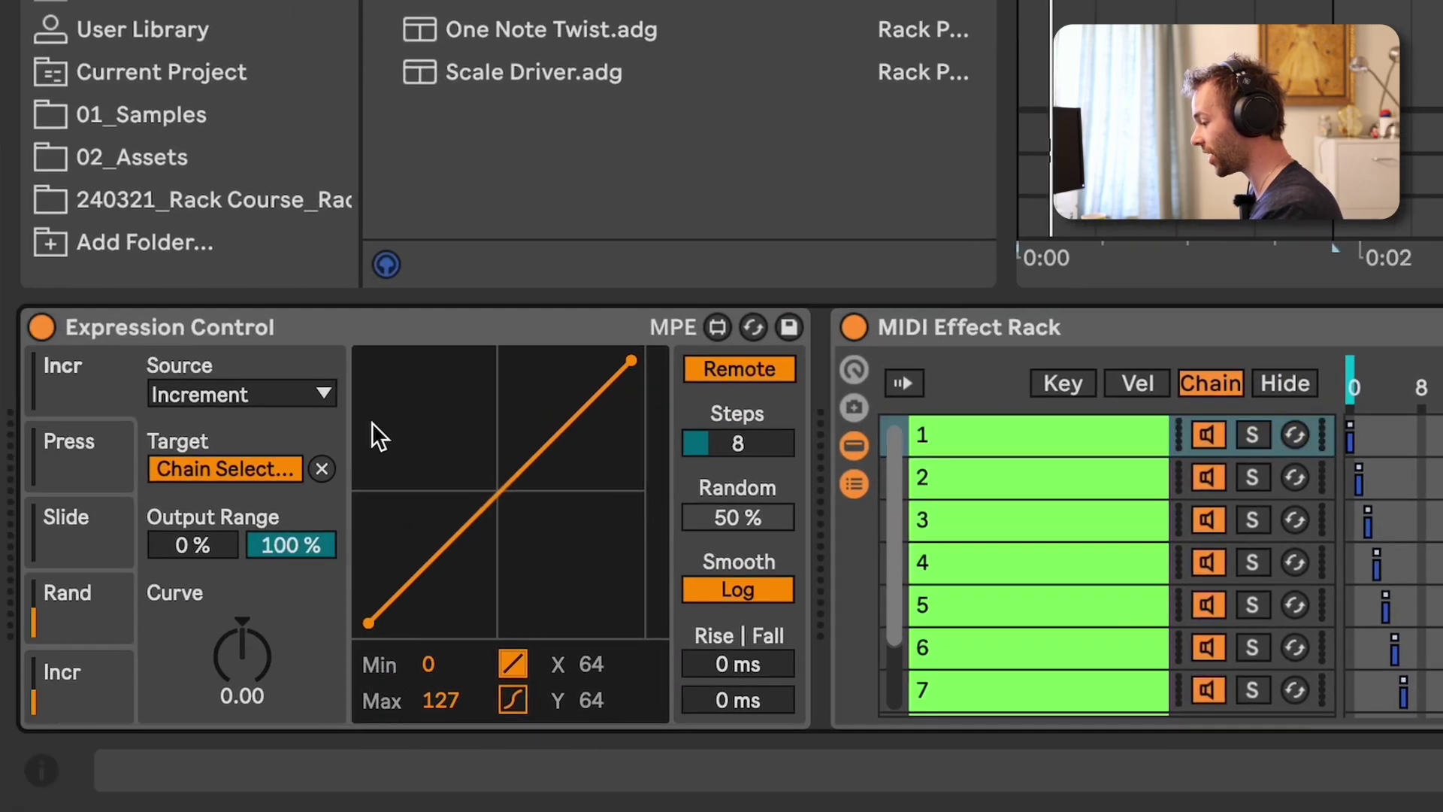
# Step: Set Expression Control's curve Max value to 7
pyautogui.click(441, 674)
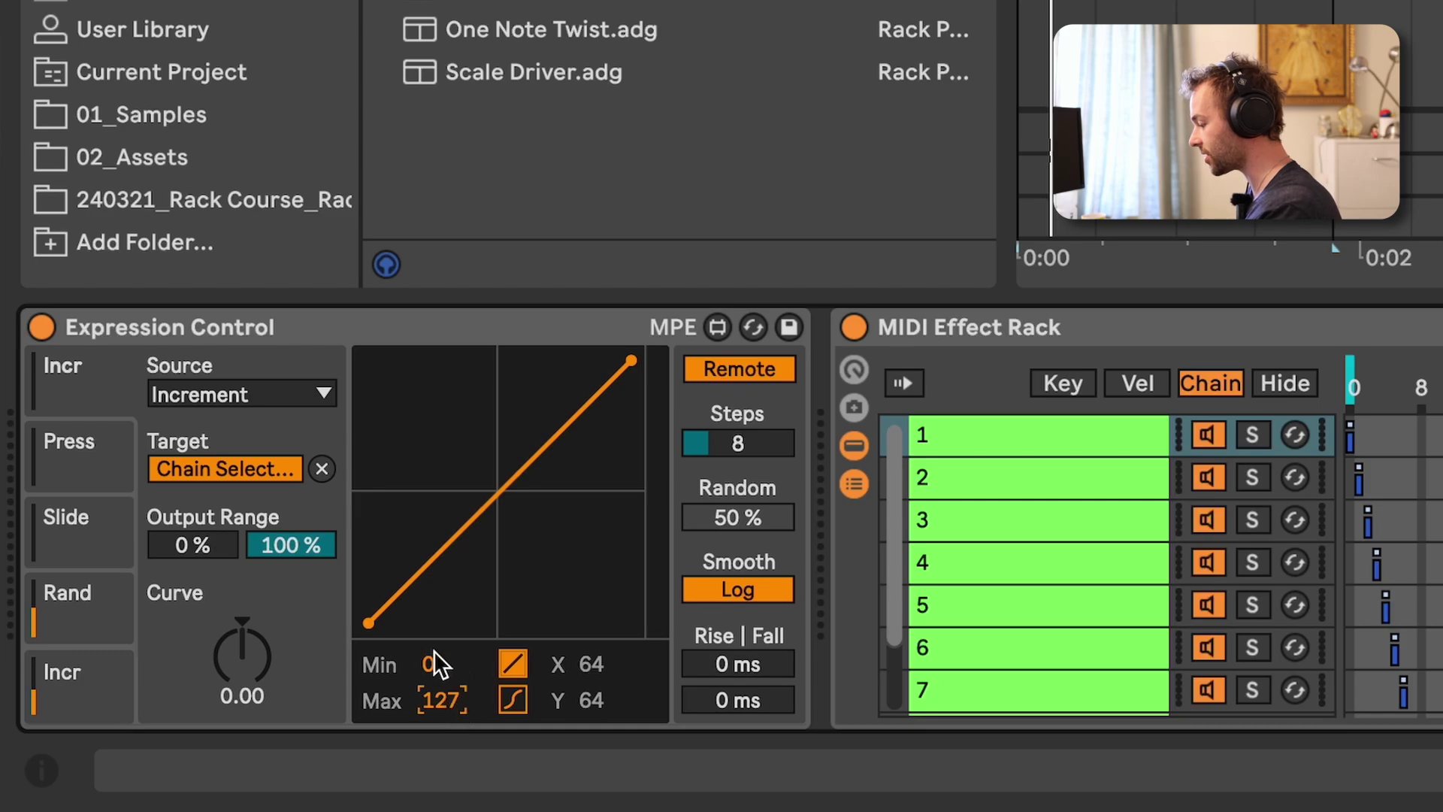
pyautogui.write('7')
pyautogui.press('Return')
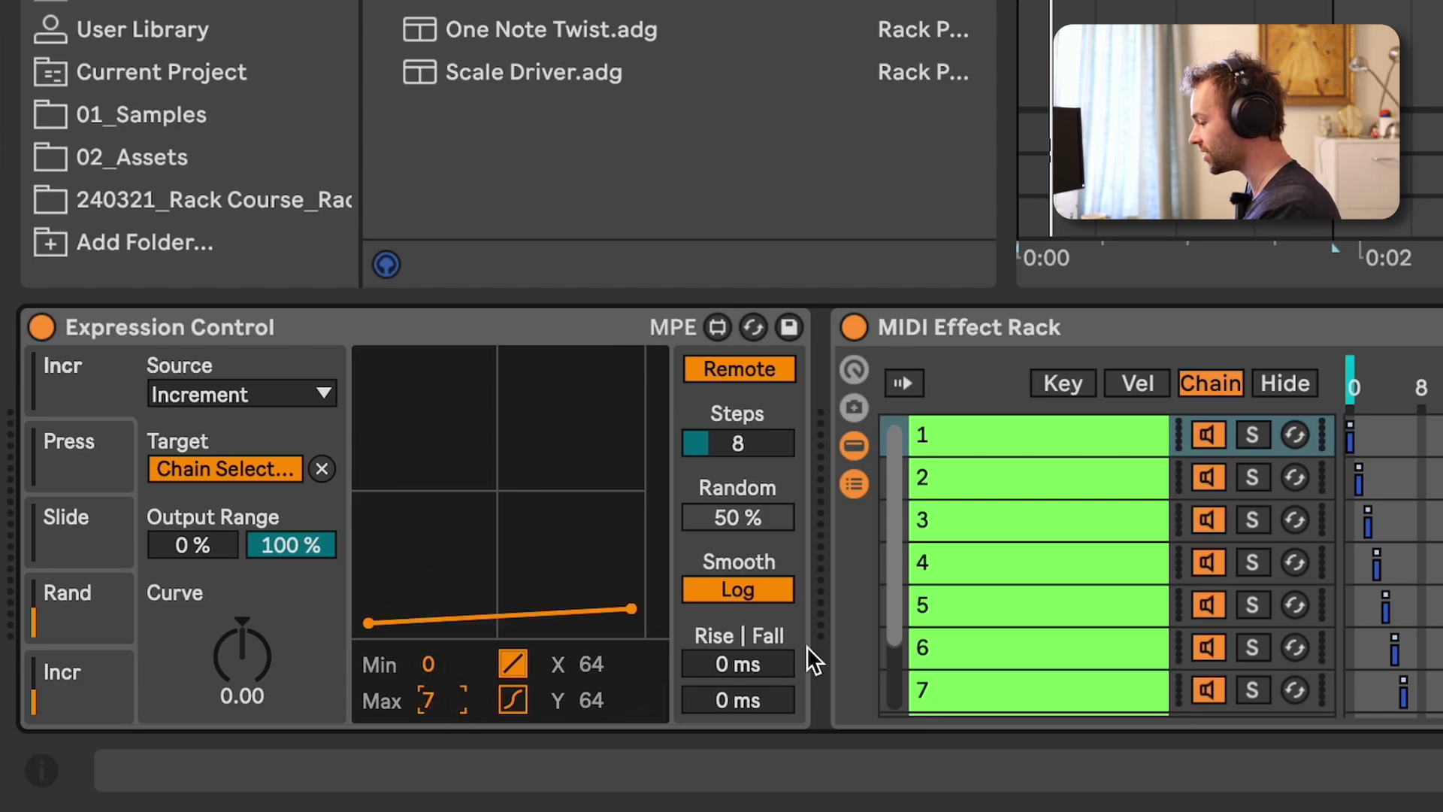
# Step: Check chain 8's zone and the step count, then collapse Expression Control
pyautogui.scroll(-2, 1330, 507)
pyautogui.click(1111, 657)
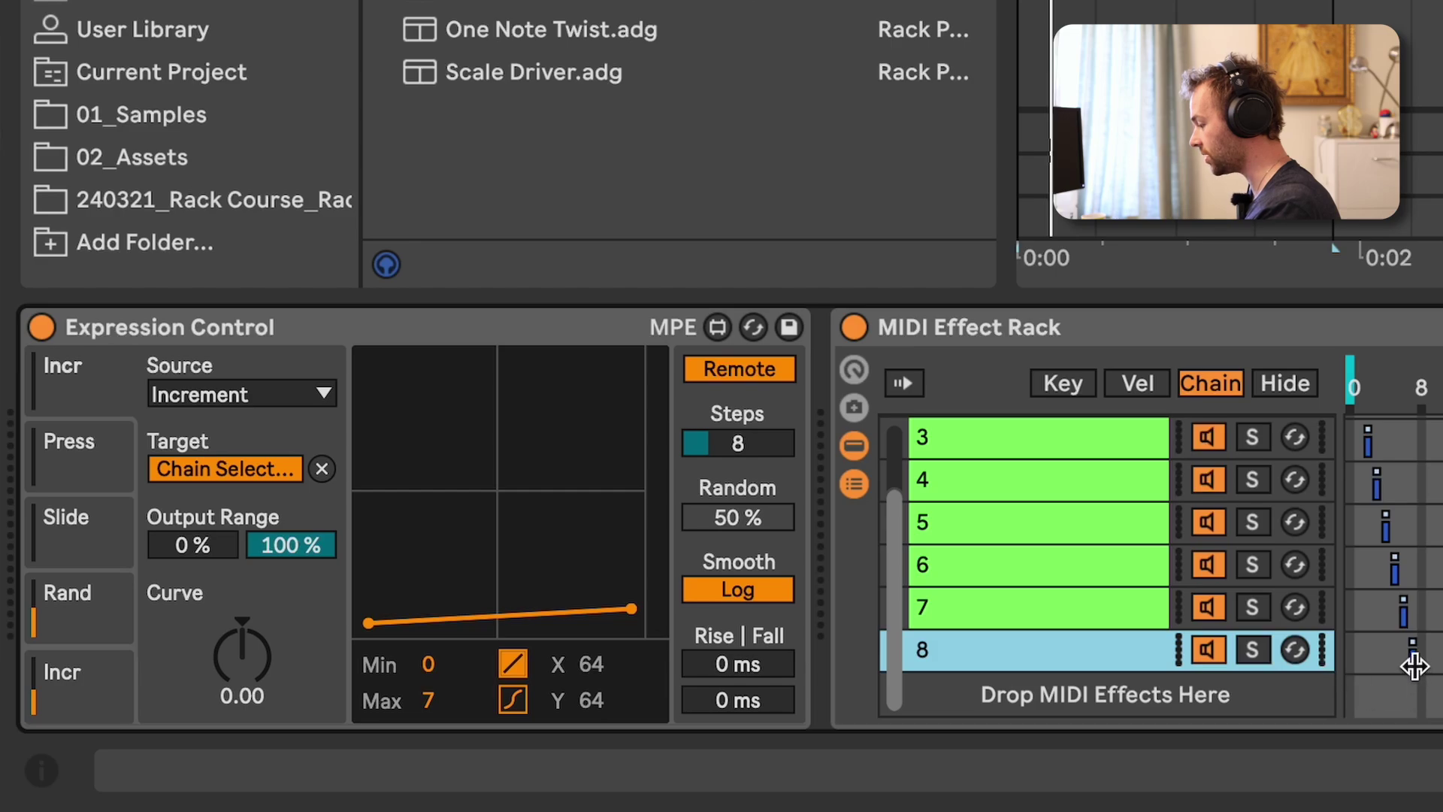
pyautogui.scroll(2, 1415, 666)
pyautogui.click(744, 451)
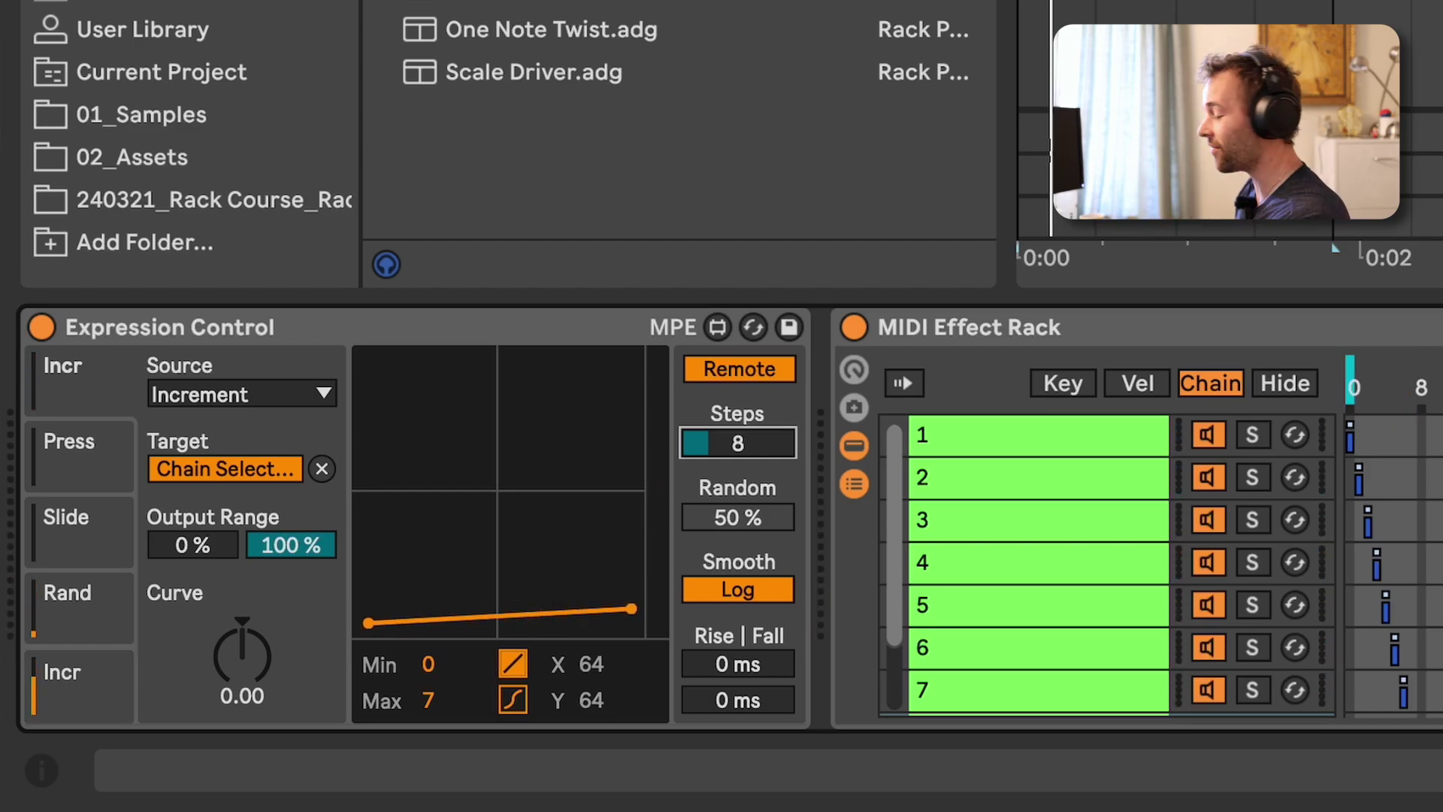
pyautogui.doubleClick(291, 328)
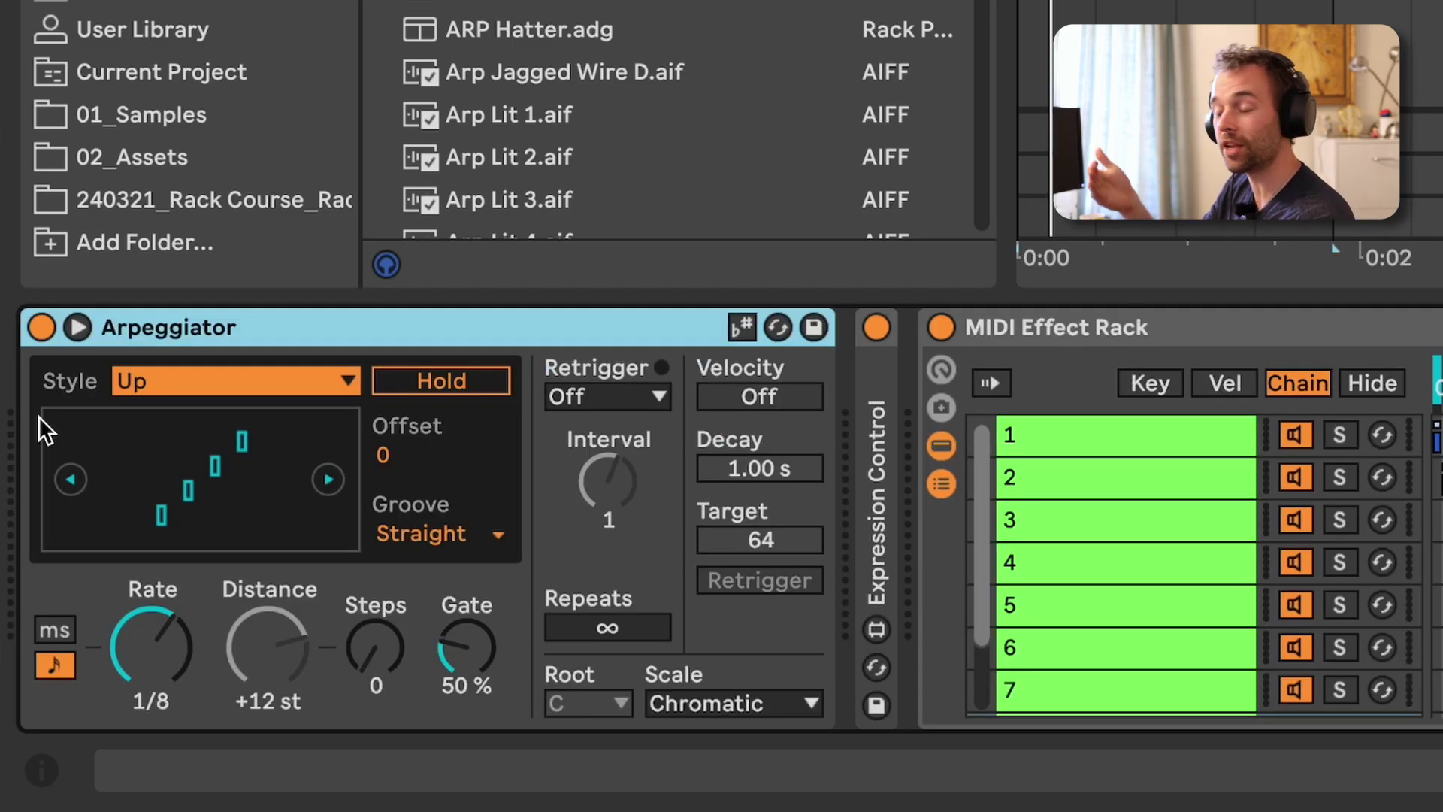
# Step: Play the arpeggiated track to hear the chains cycle, then hide the rack's zone editor
pyautogui.click(187, 662)
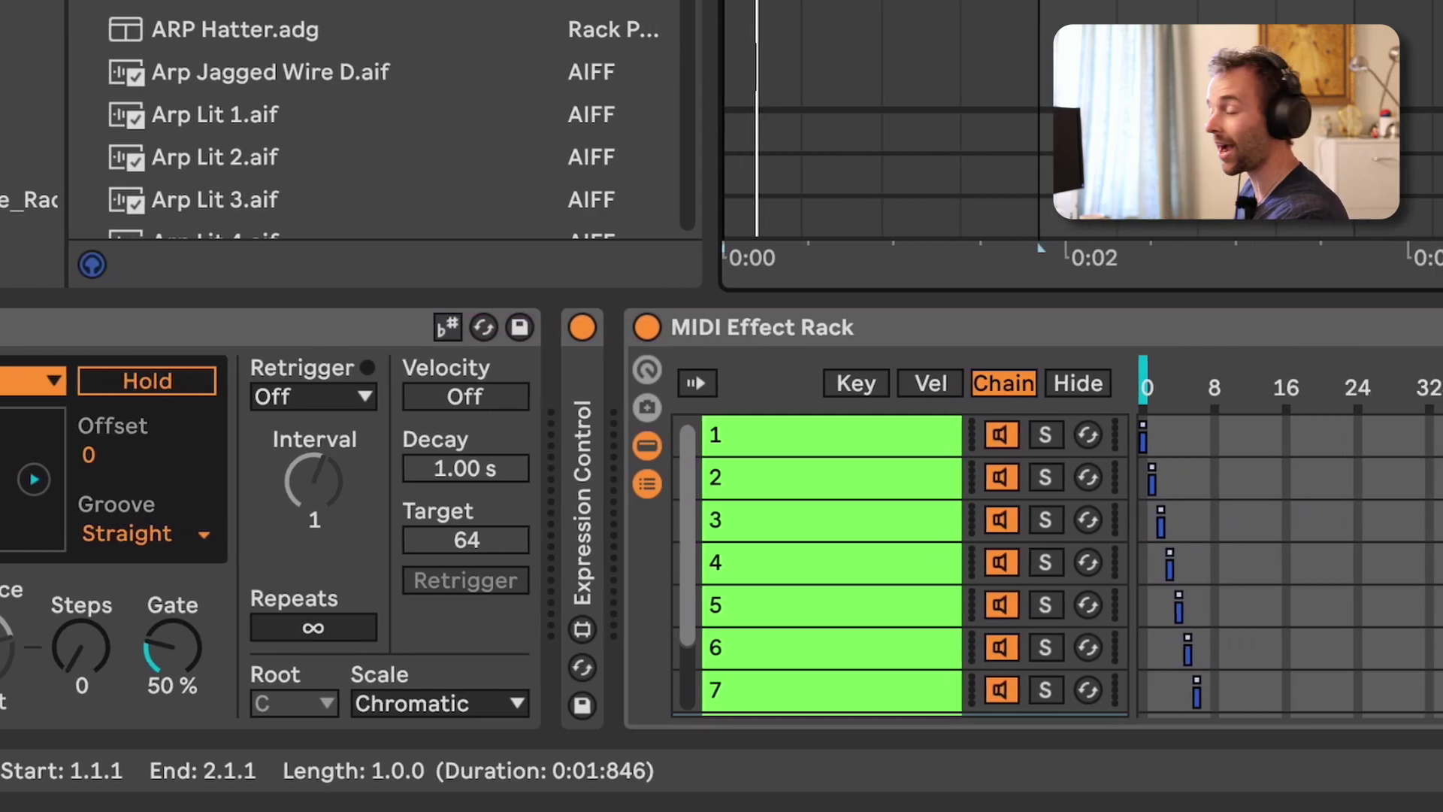
pyautogui.press('space')
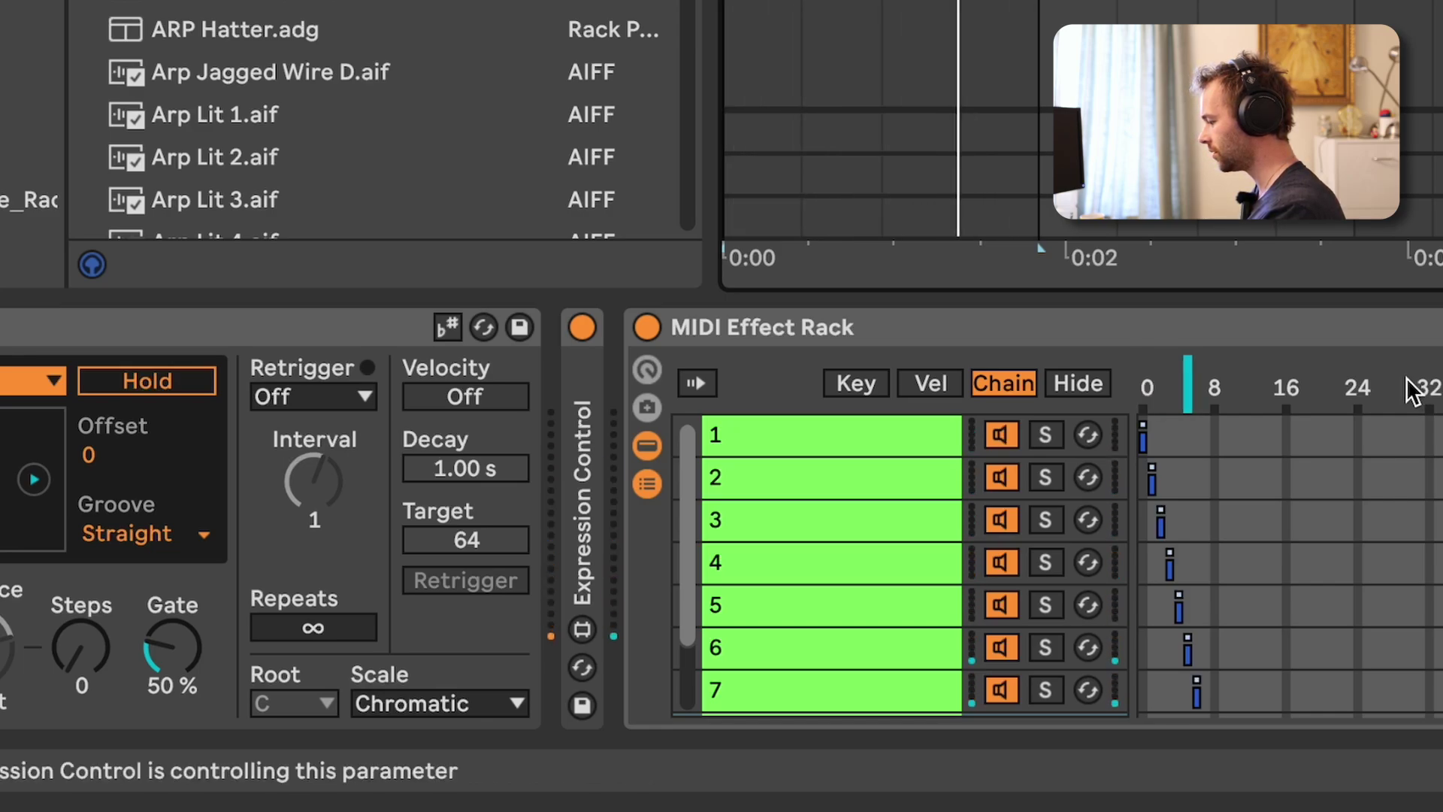
pyautogui.click(1093, 377)
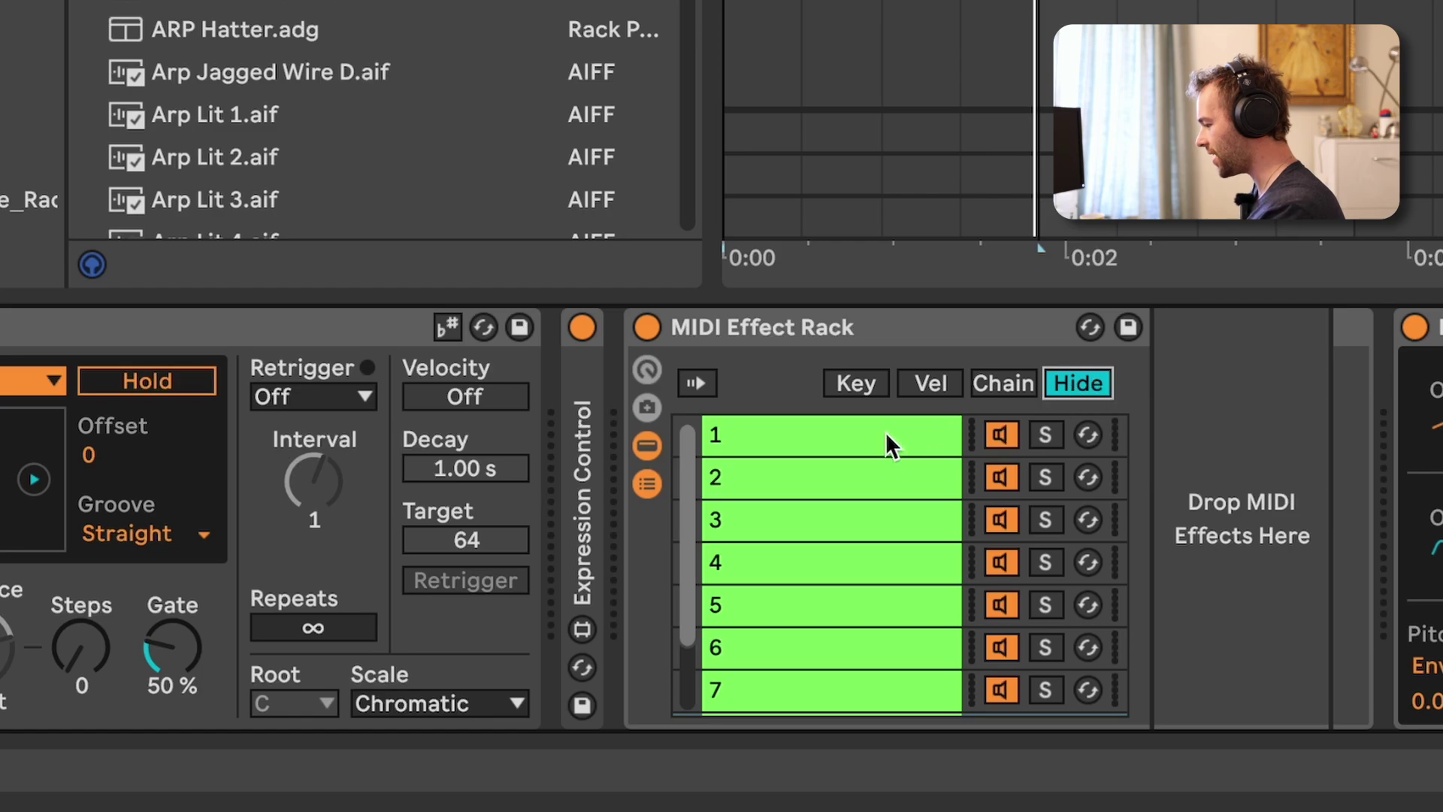
# Step: Review chains 2 to 5, then select chain 1 to show its Pitch device at 0 st
pyautogui.click(874, 484)
pyautogui.click(876, 522)
pyautogui.click(887, 563)
pyautogui.click(894, 609)
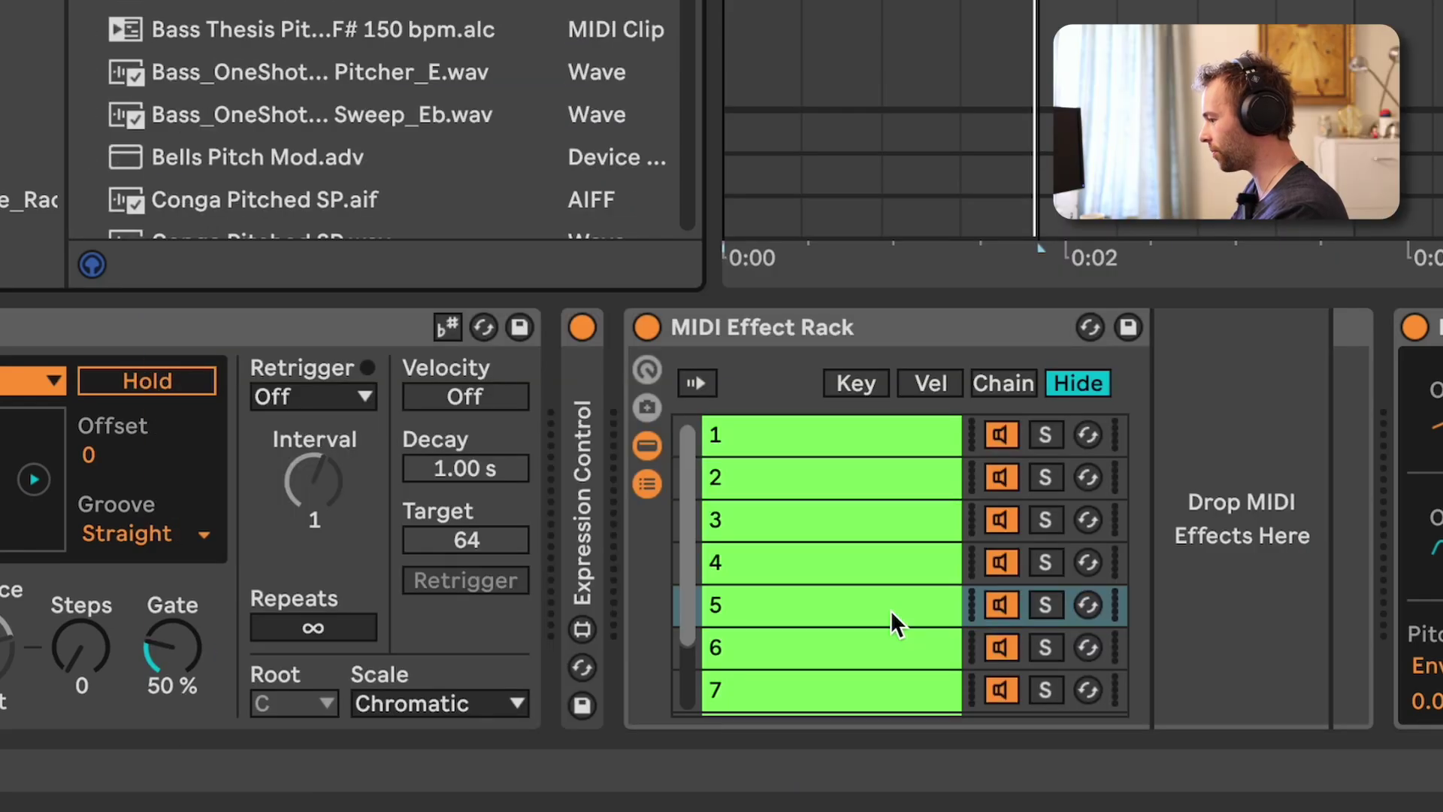
pyautogui.click(835, 435)
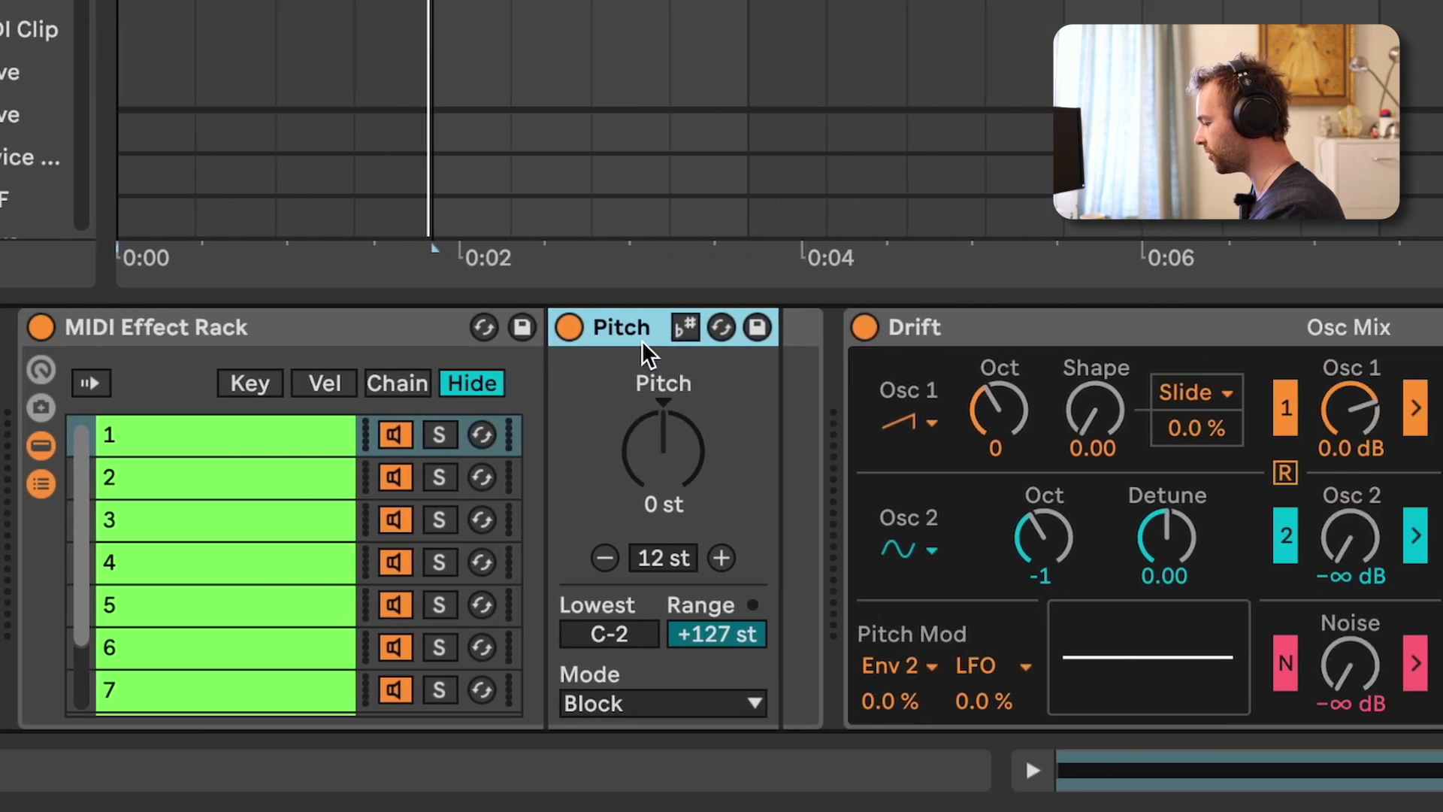
# Step: Group Pitch into its own rack, map its knob to Macro 1, and remove the extra macros
pyautogui.press('super+g')
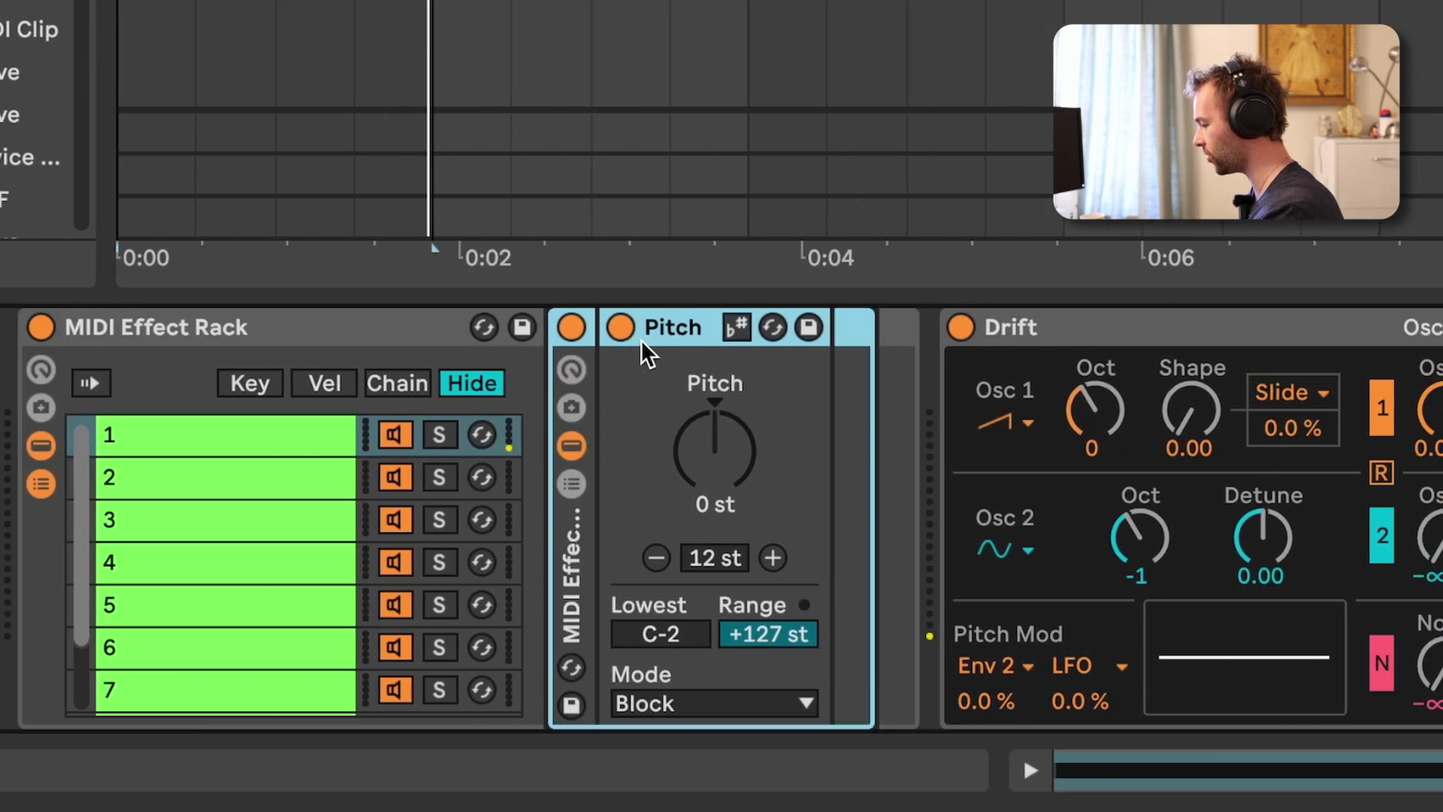
pyautogui.rightClick(705, 436)
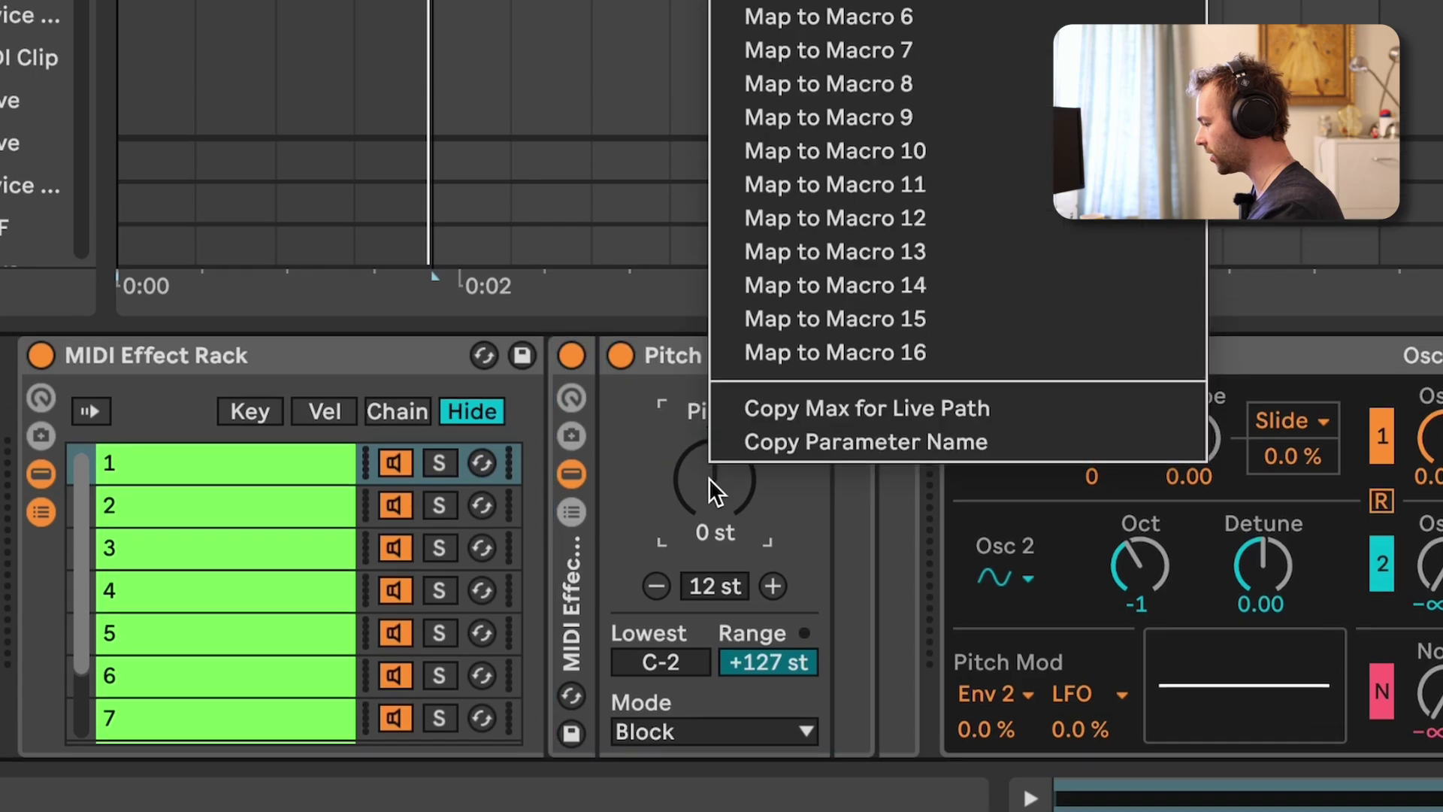
pyautogui.click(881, 111)
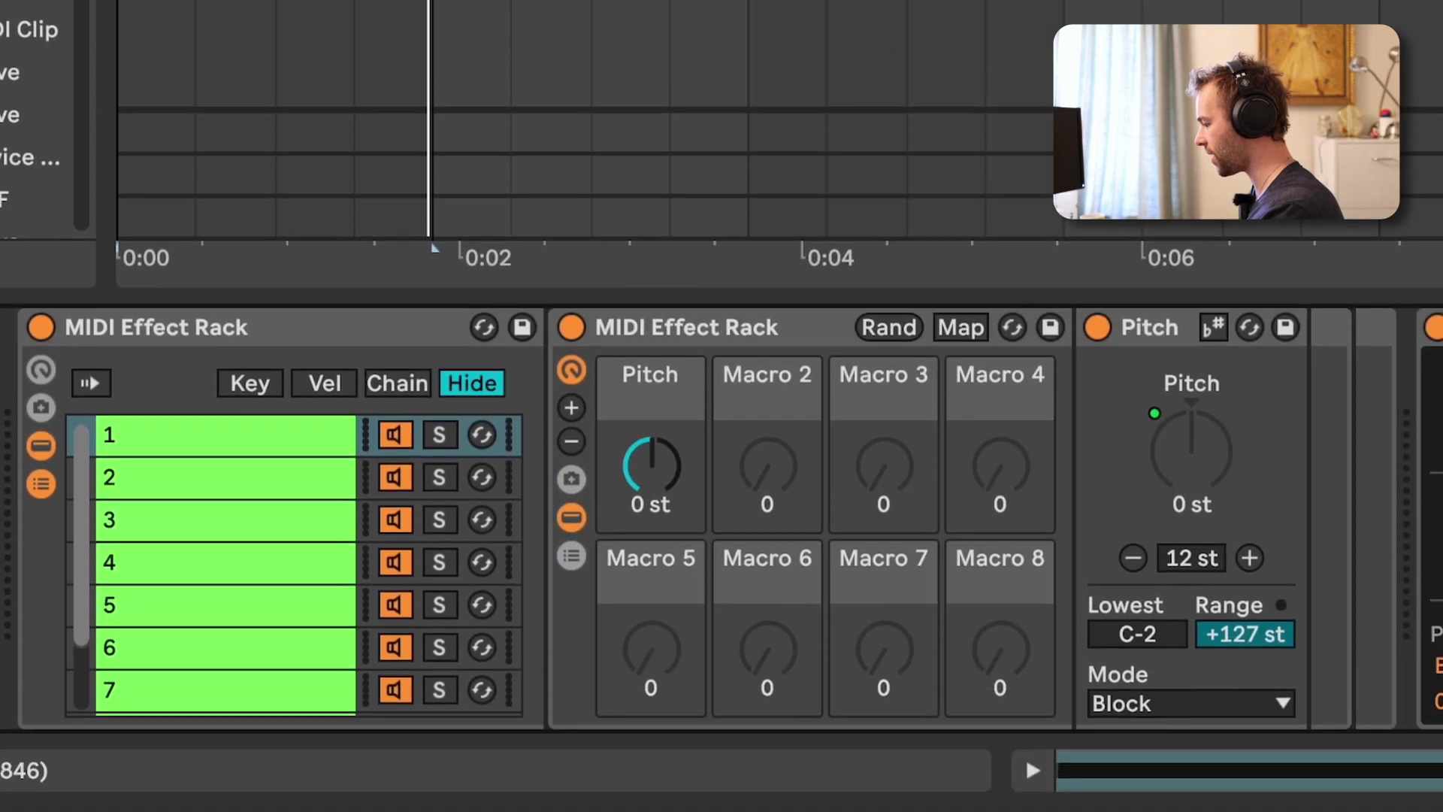
pyautogui.click(571, 445)
pyautogui.click(571, 445)
pyautogui.click(571, 445)
pyautogui.click(571, 445)
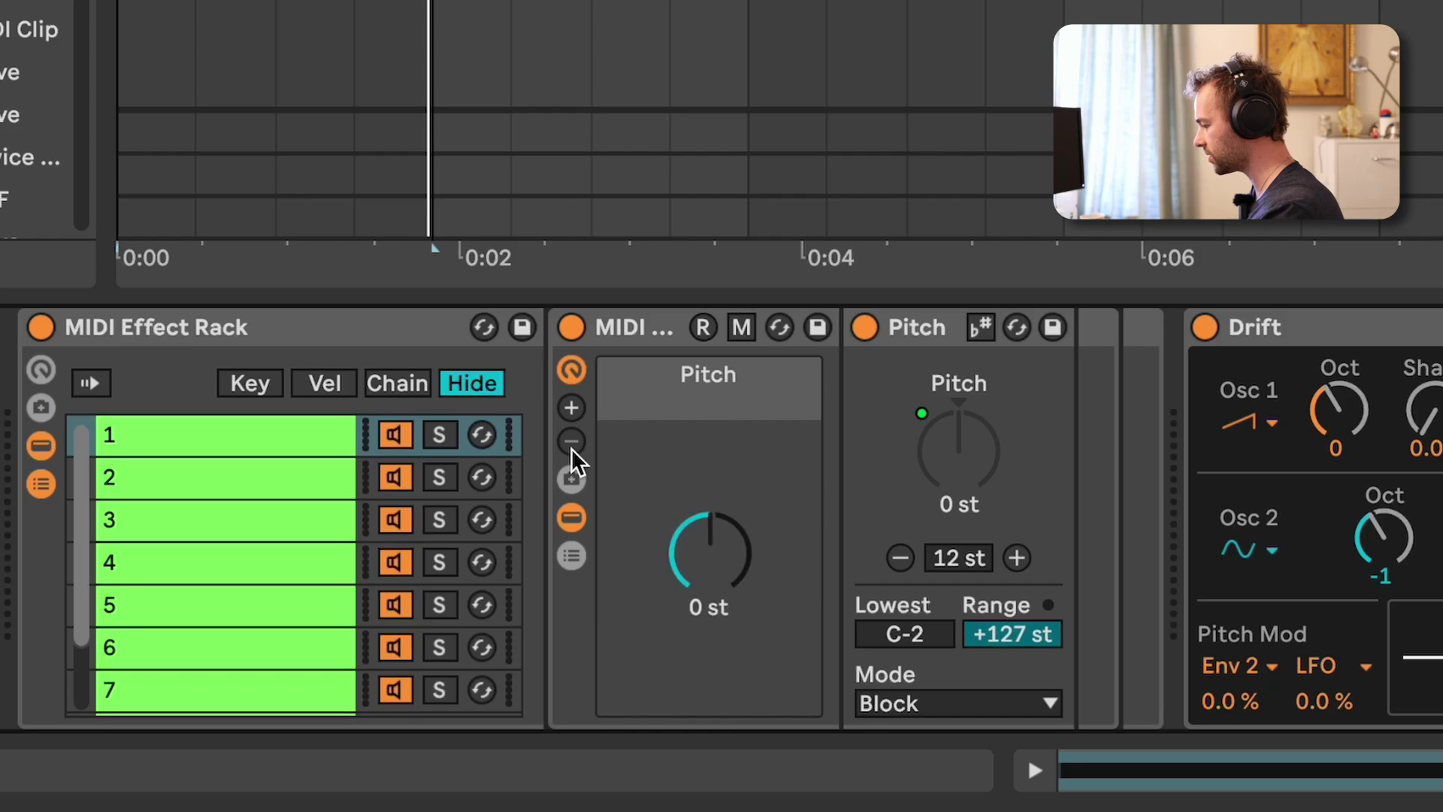
# Step: Set the Pitch macro mapping's minimum to -12 st
pyautogui.click(741, 328)
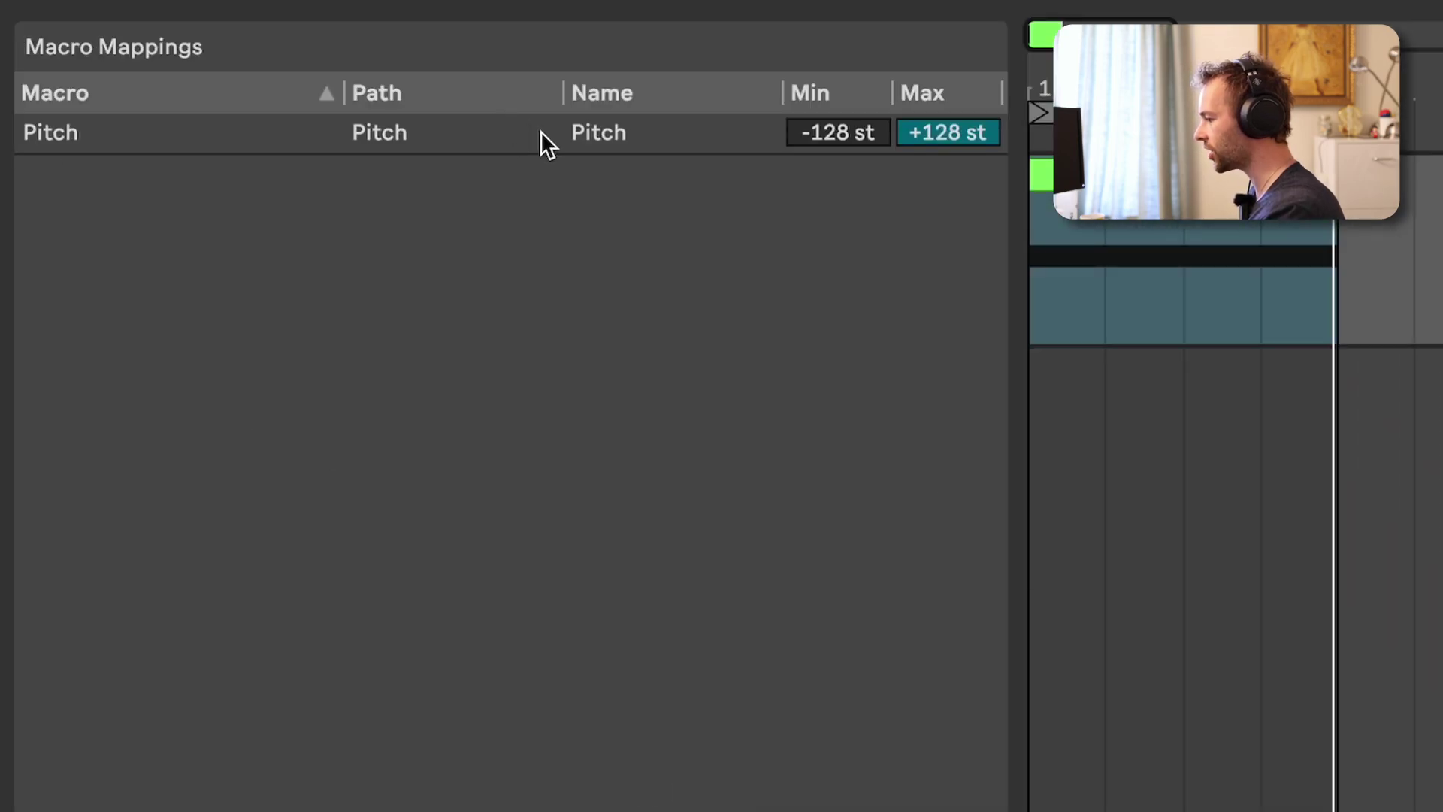
pyautogui.click(508, 129)
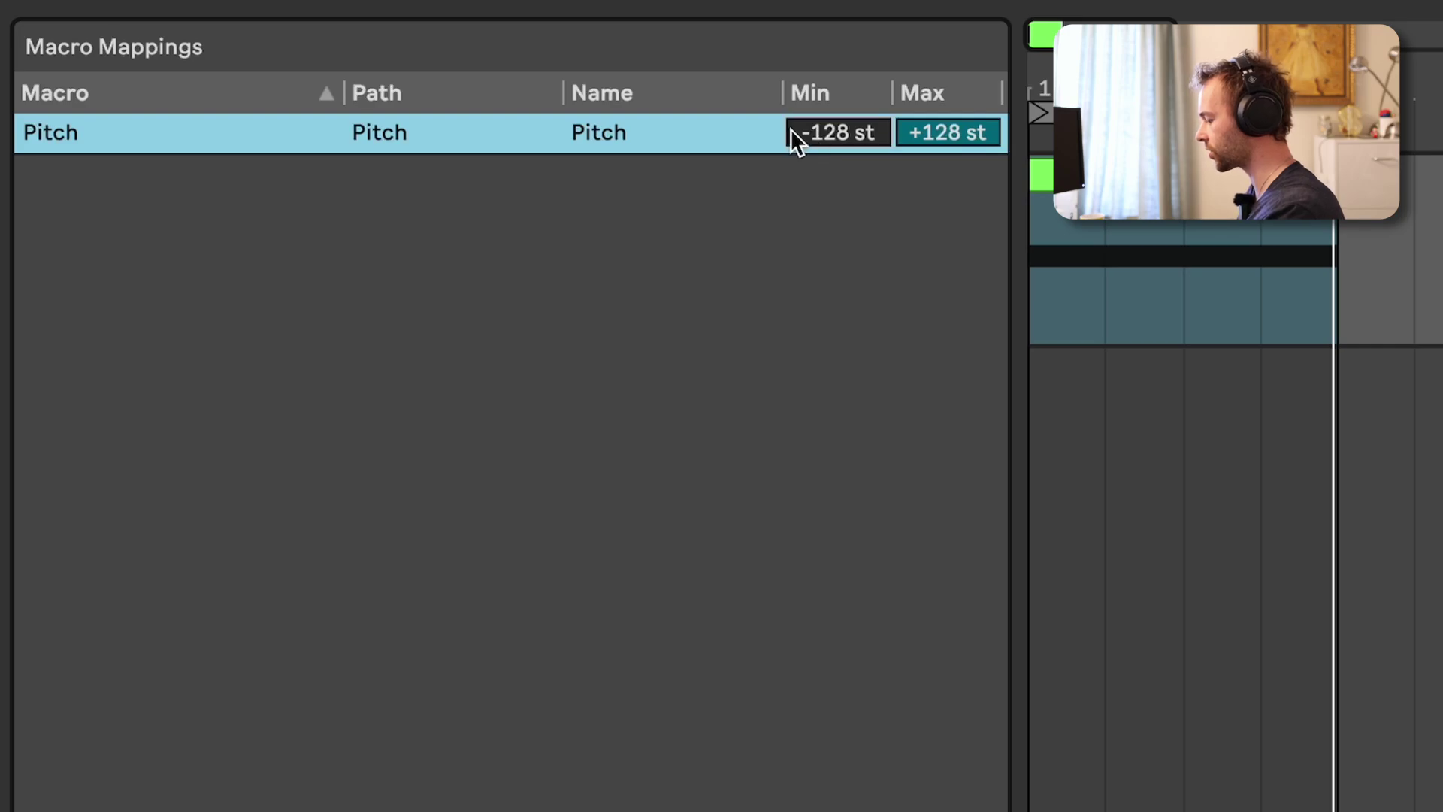
pyautogui.write('-12')
pyautogui.press('Return')
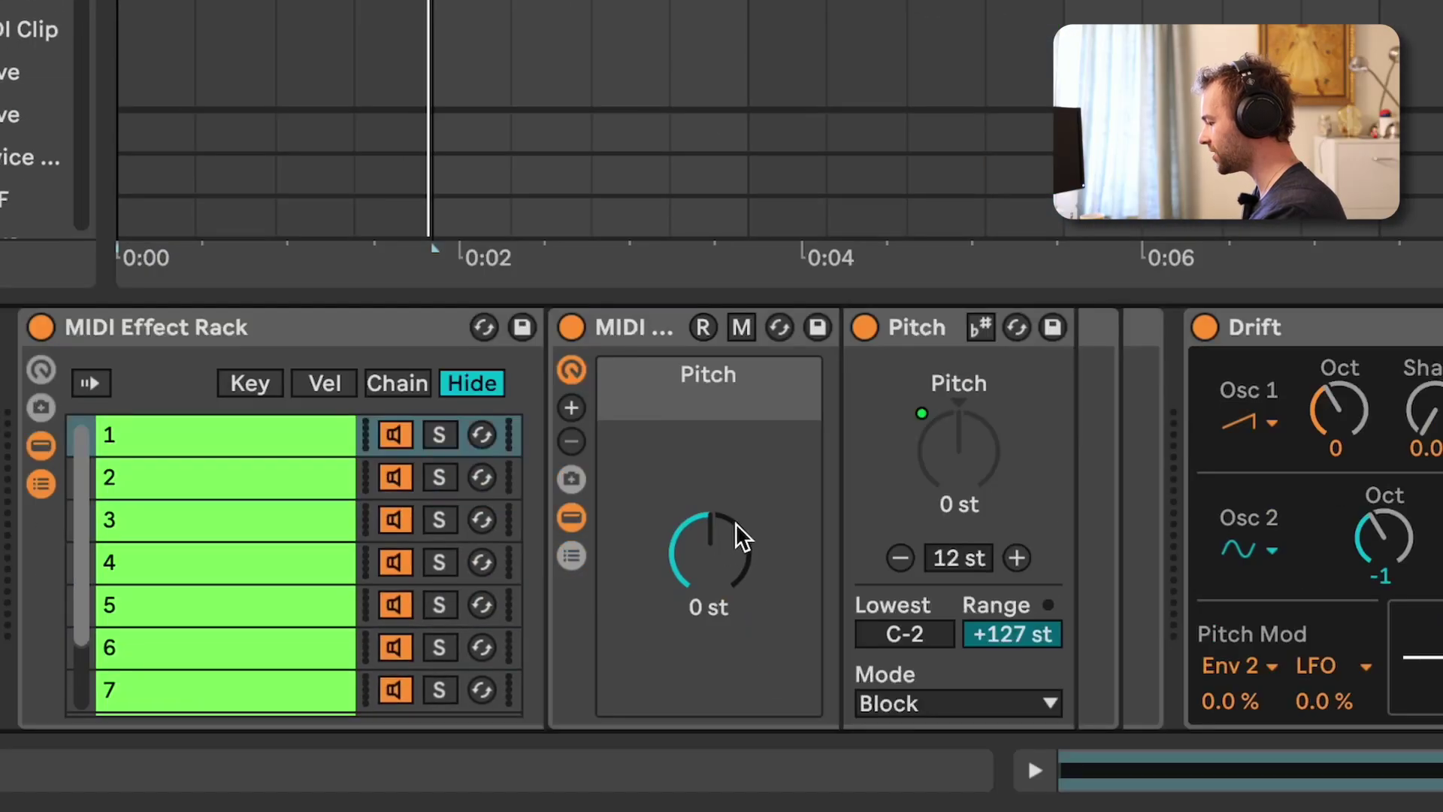
pyautogui.rightClick(707, 567)
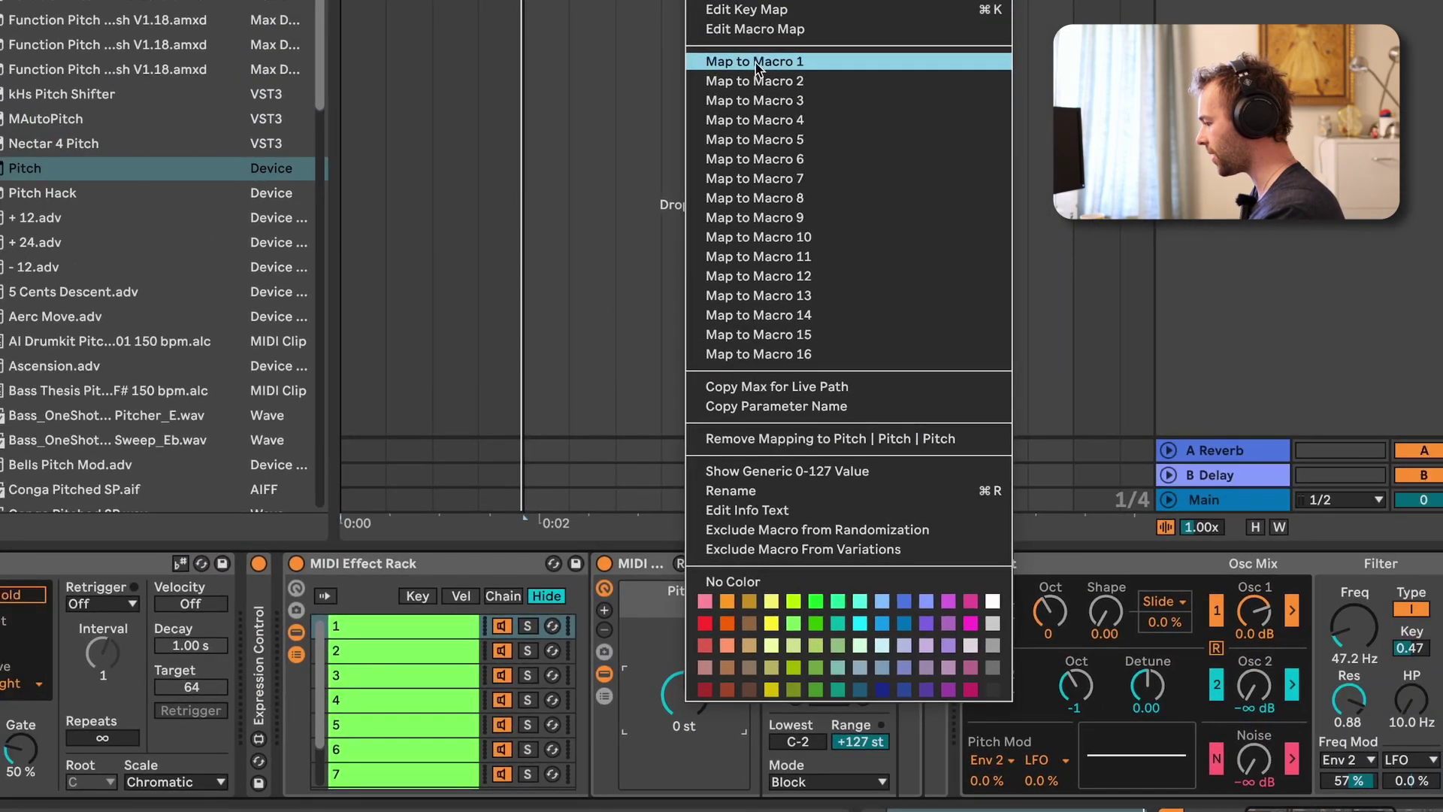
# Step: Map the inner Pitch macro to outer Macro 1, then copy the Pitch rack into chain 2 and map it to Macro 2
pyautogui.click(789, 61)
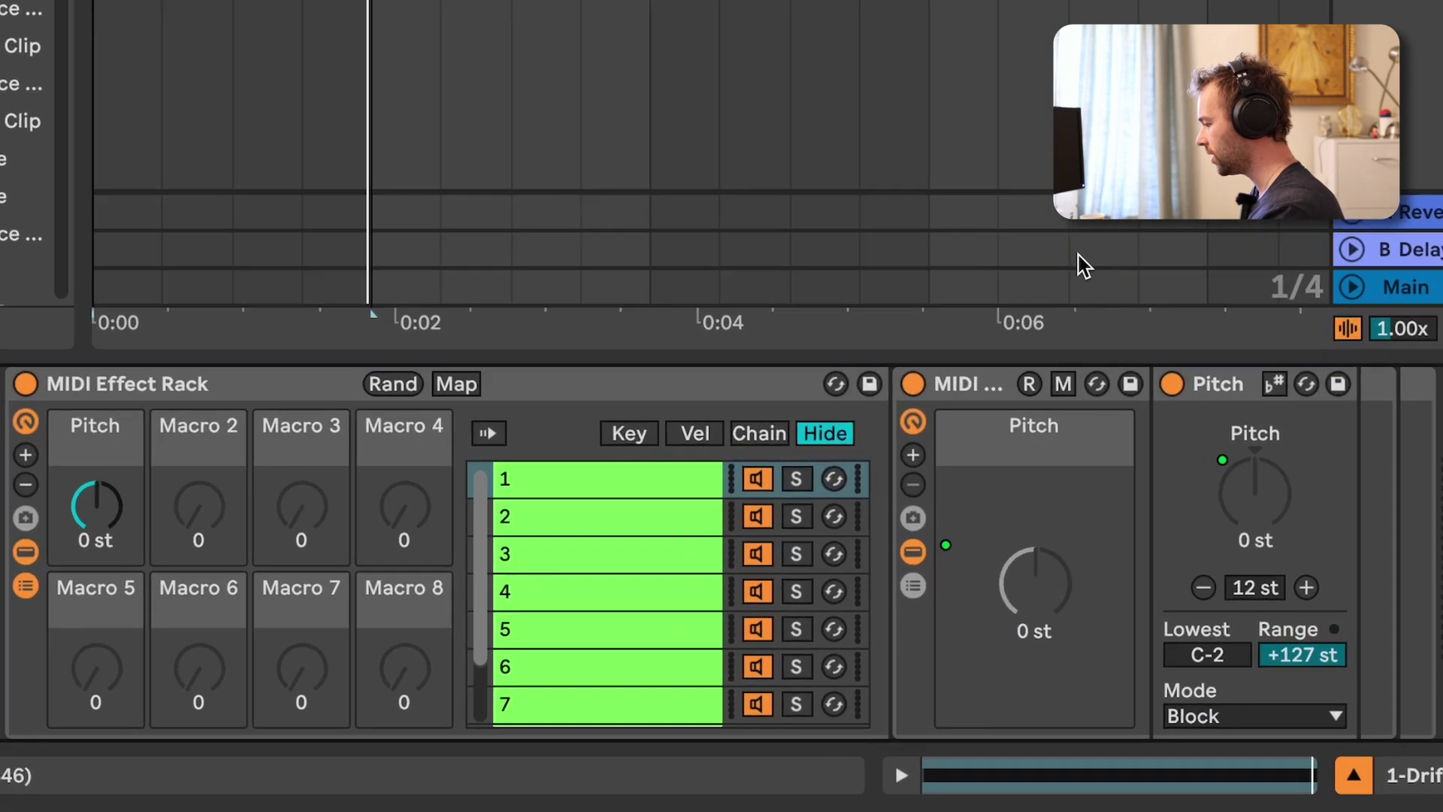
pyautogui.click(999, 418)
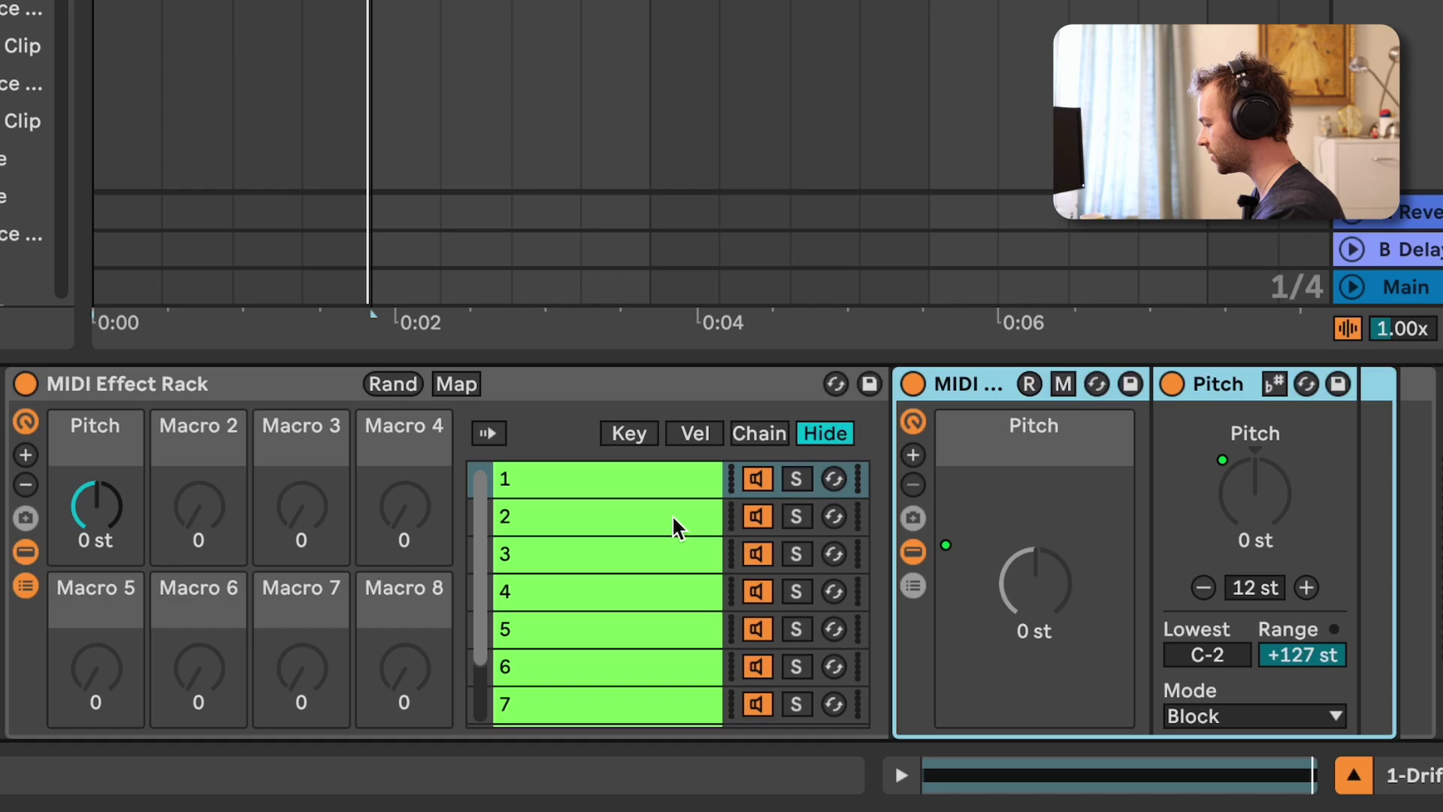
pyautogui.moveTo(672, 515); pyautogui.dragTo(917, 533)
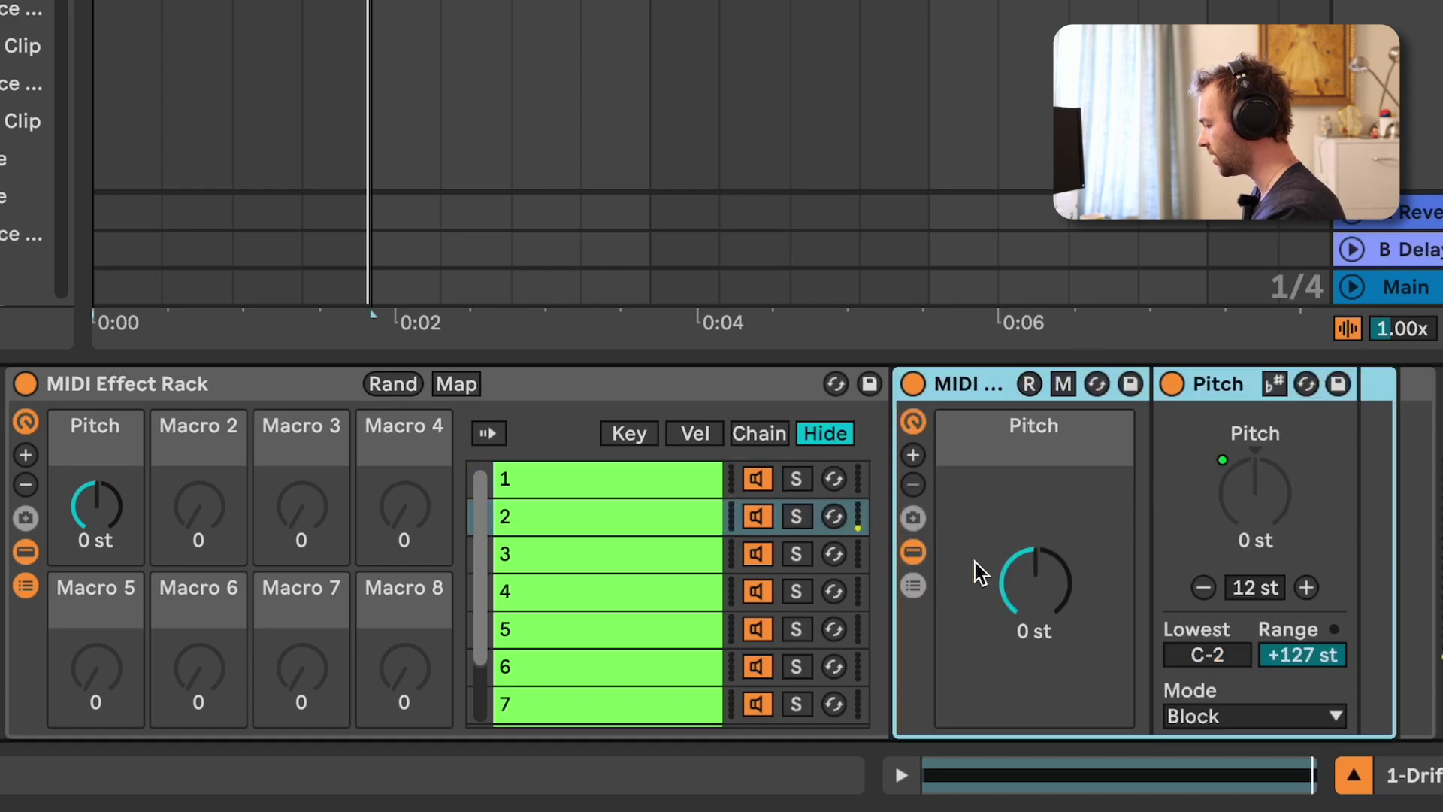
pyautogui.rightClick(1016, 581)
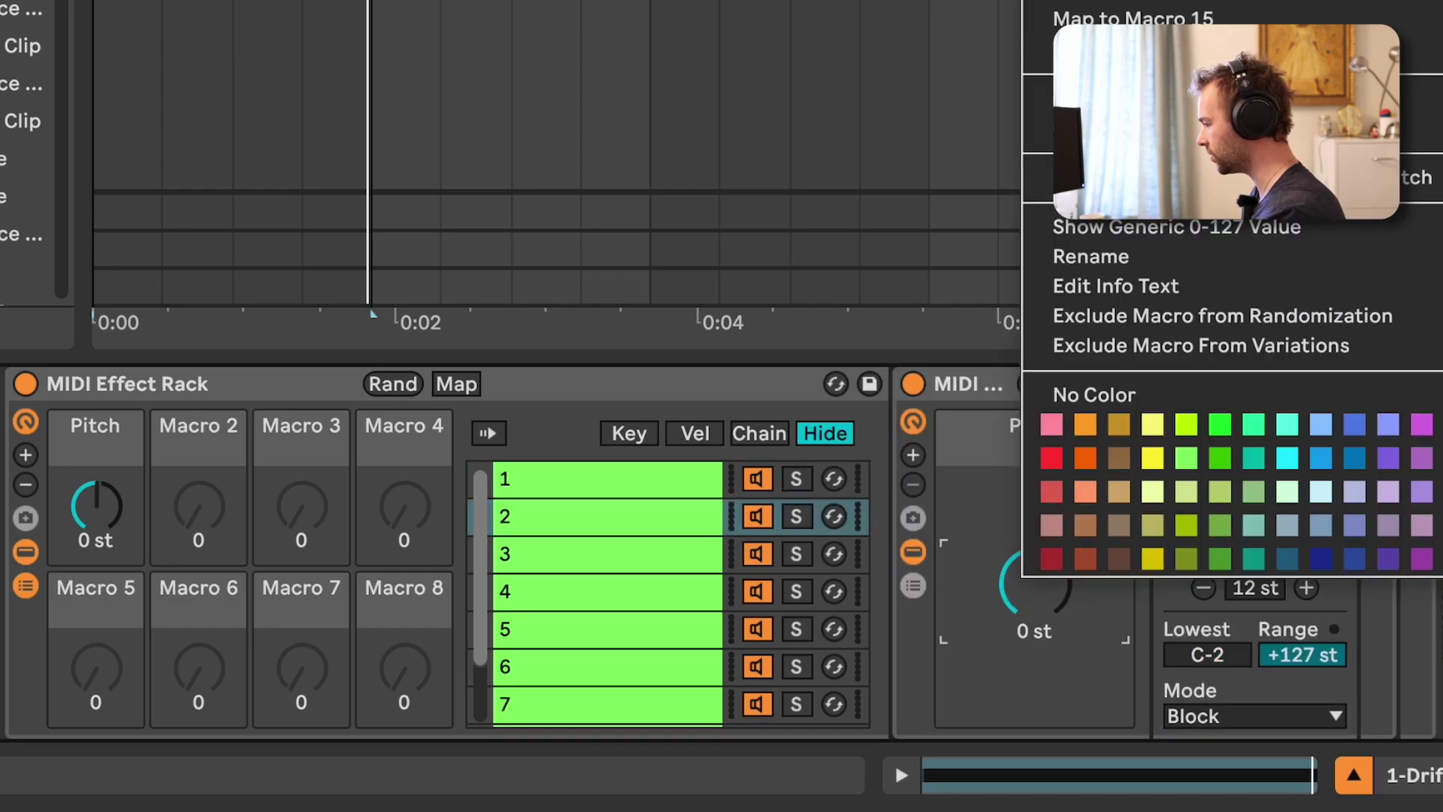
pyautogui.press('Return')
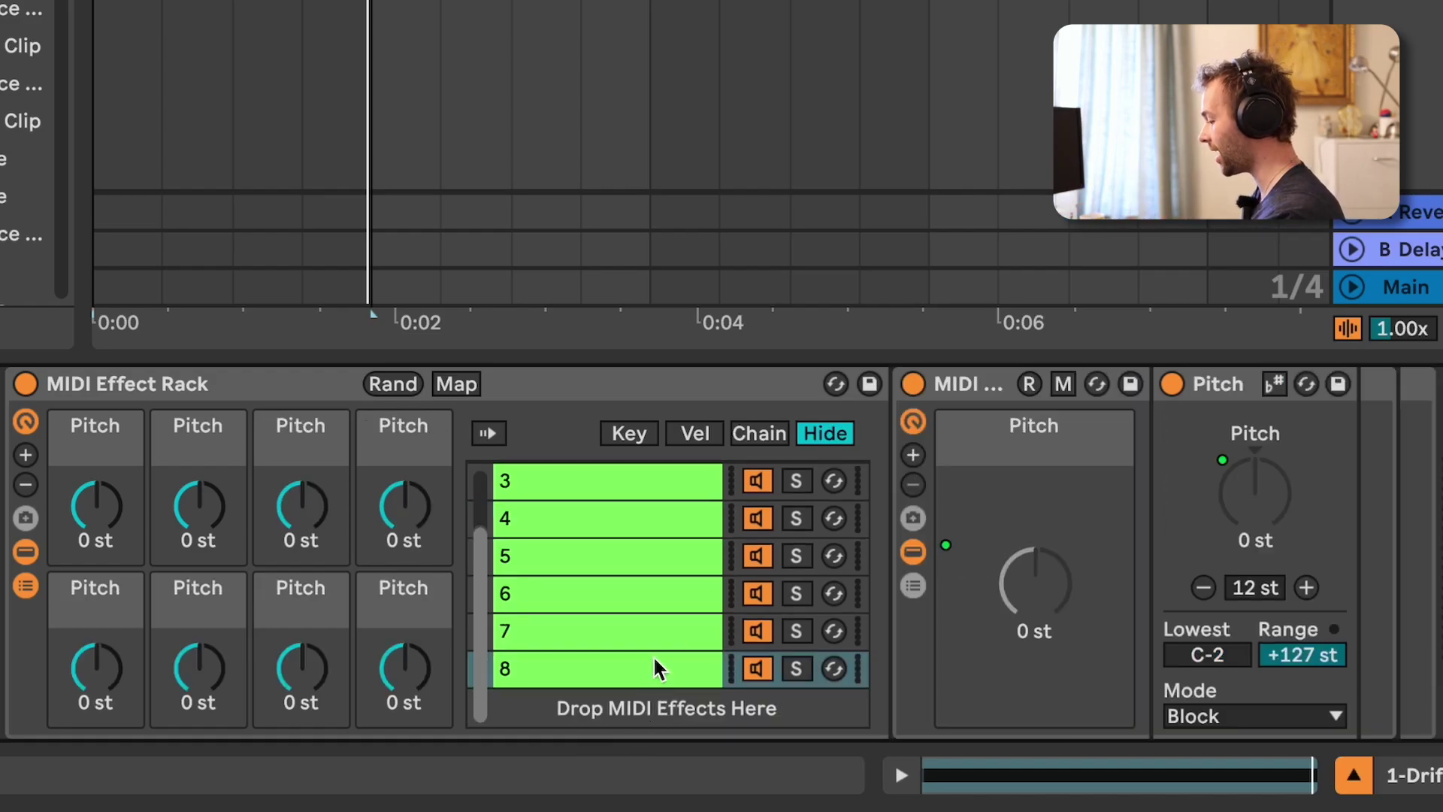
# Step: Step through the chains and check the outer Pitch macros one to four
pyautogui.click(654, 669)
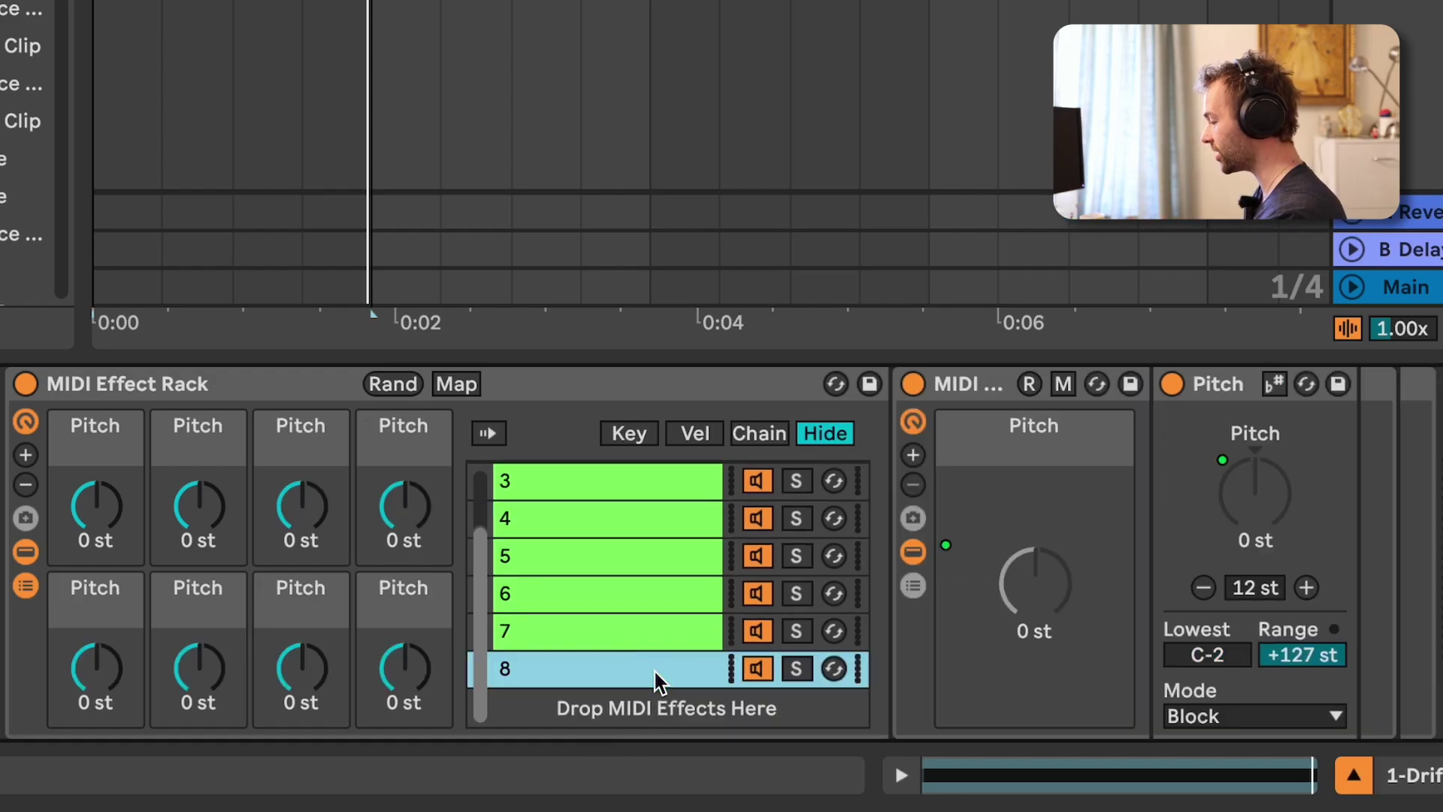
pyautogui.press('Up')
pyautogui.press('Up')
pyautogui.press('Up')
pyautogui.press('Up')
pyautogui.press('Up')
pyautogui.press('Up')
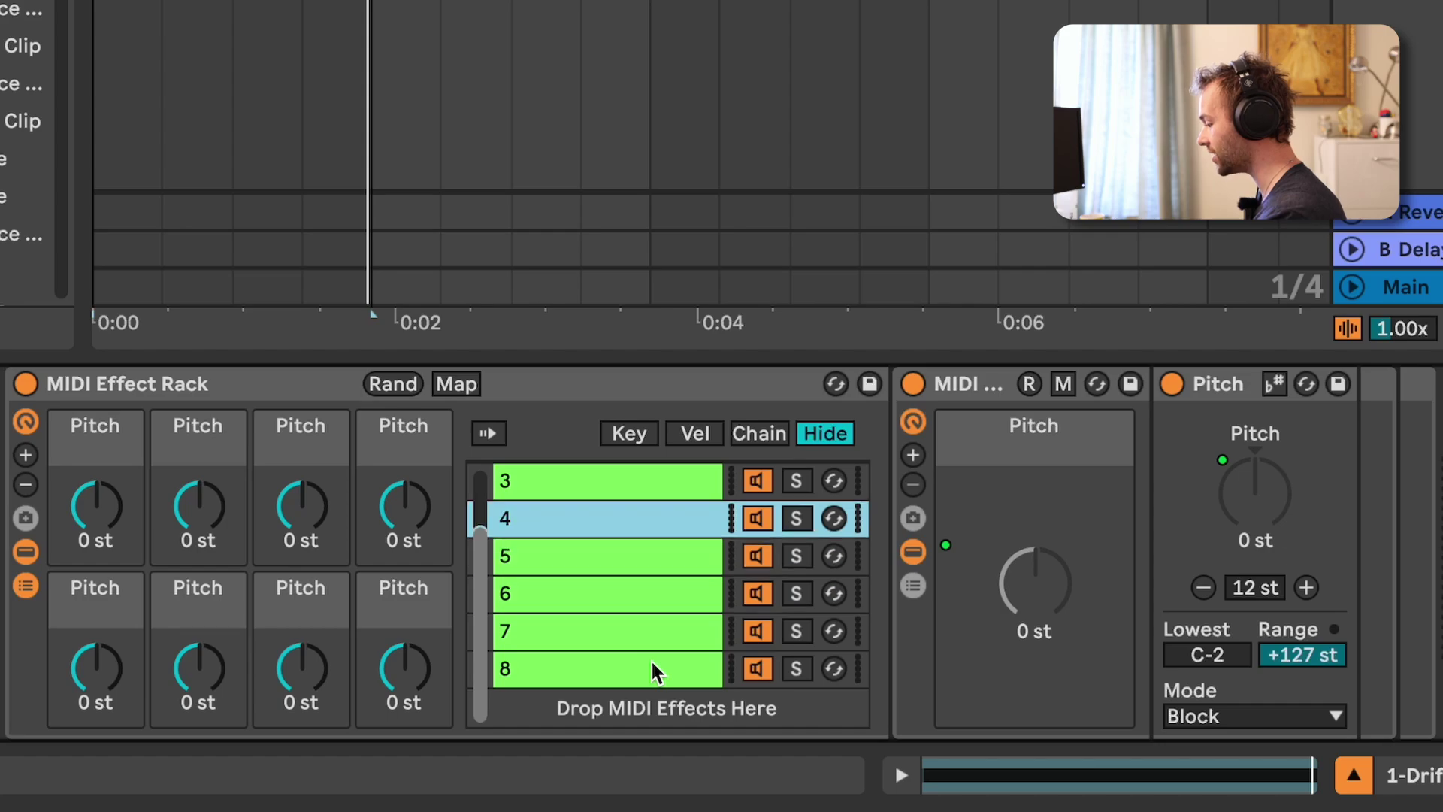
pyautogui.press('Up')
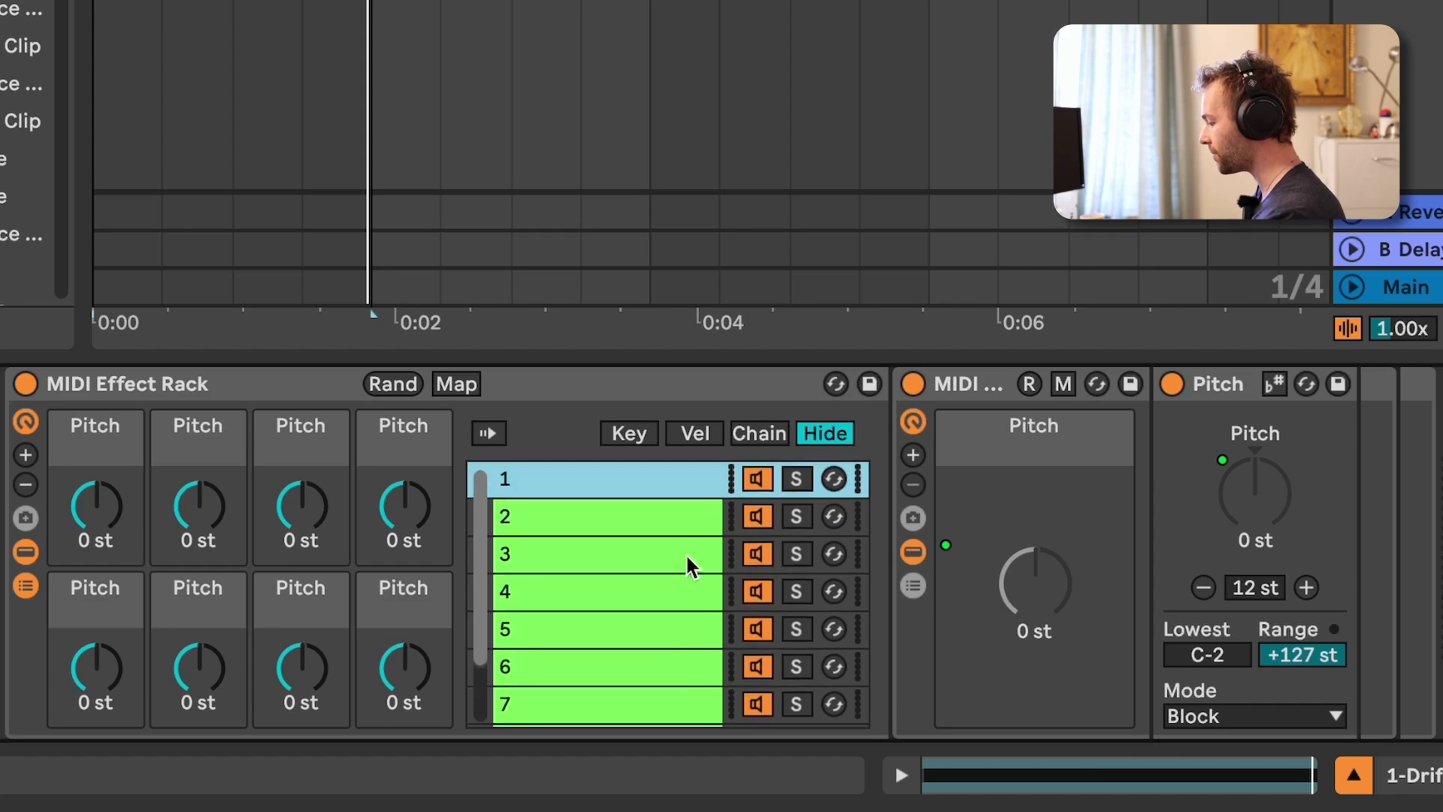
pyautogui.click(678, 516)
pyautogui.click(95, 520)
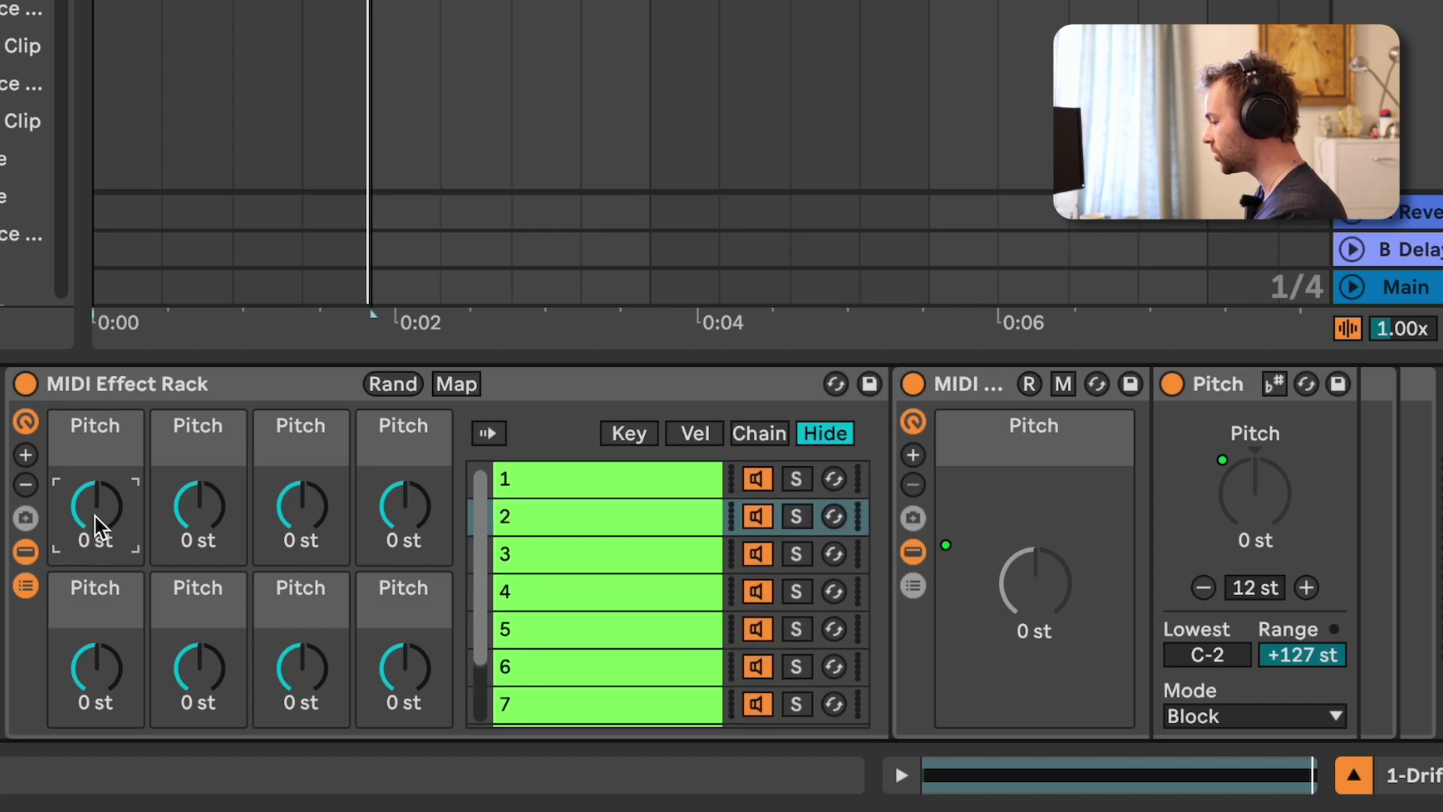
pyautogui.click(213, 509)
pyautogui.click(322, 514)
pyautogui.click(405, 514)
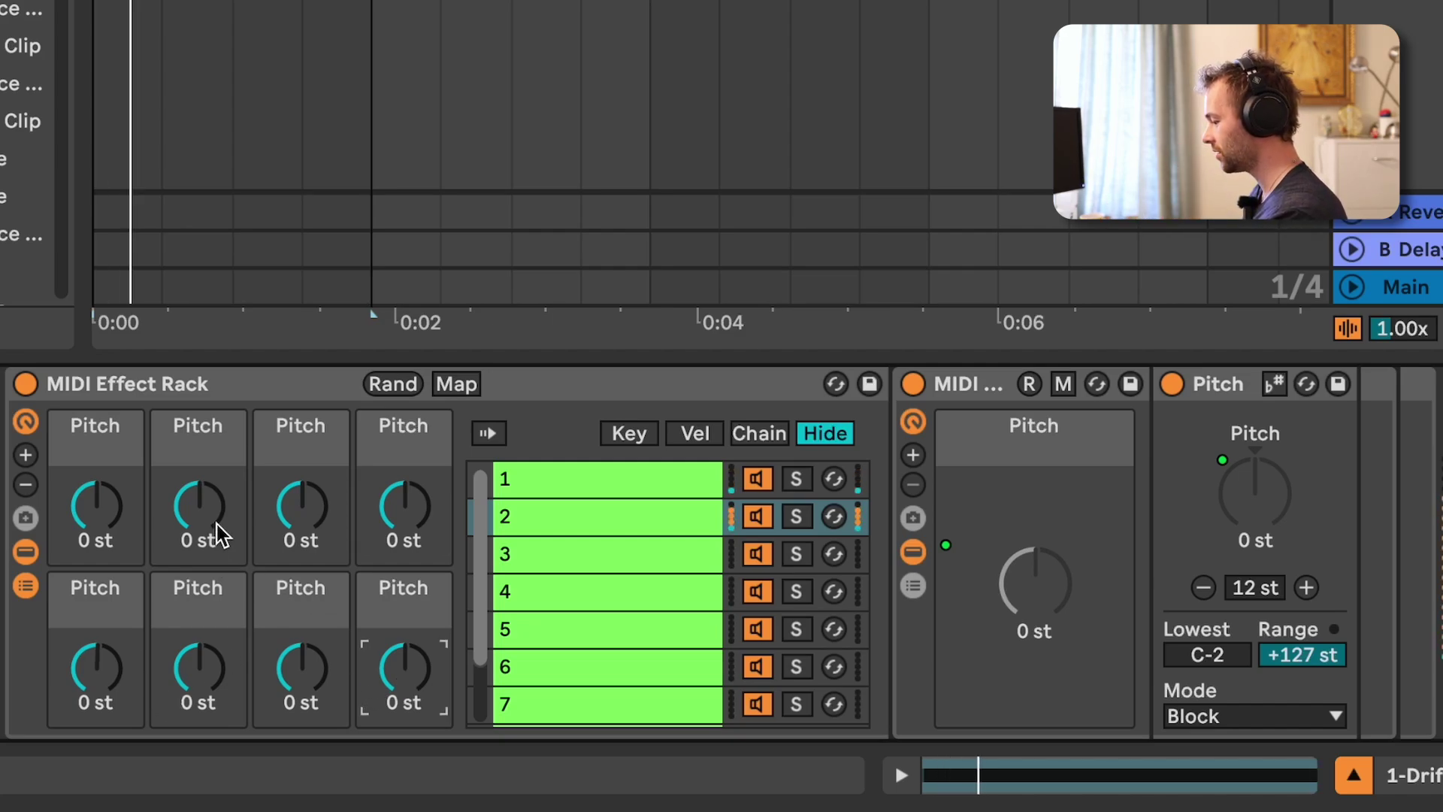
# Step: Dial the eight Pitch macros to 0, +2, 0, +4, 0, -6, +12 and +7 st
pyautogui.moveTo(218, 535); pyautogui.dragTo(218, 519)
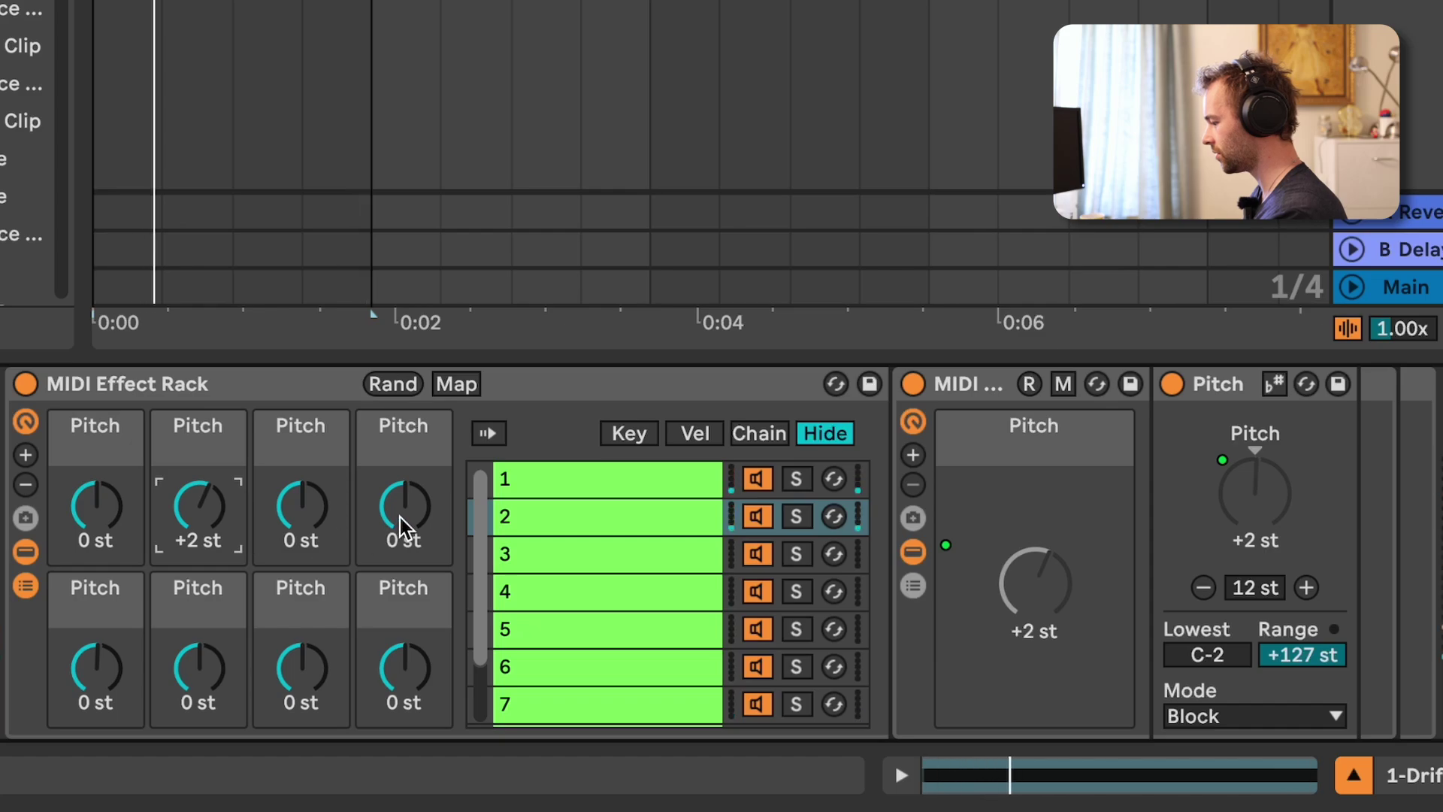
pyautogui.moveTo(404, 529); pyautogui.dragTo(403, 526)
pyautogui.moveTo(299, 686); pyautogui.dragTo(301, 681)
pyautogui.moveTo(180, 682); pyautogui.dragTo(187, 697)
pyautogui.moveTo(380, 692); pyautogui.dragTo(413, 691)
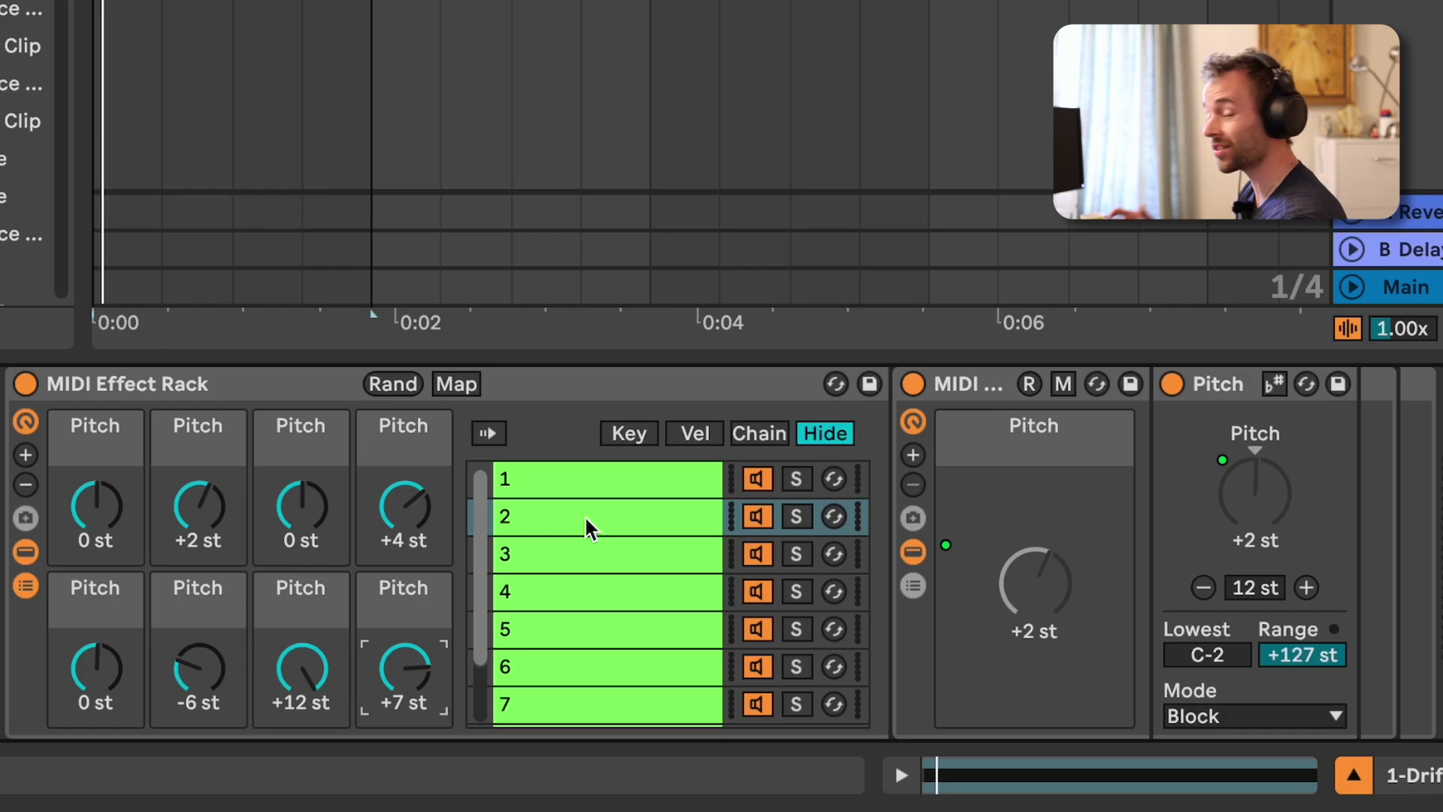
# Step: Expand the rack to 16 macros and map chains 1–4 on/off states to Macros 9–12
pyautogui.click(26, 457)
pyautogui.click(26, 457)
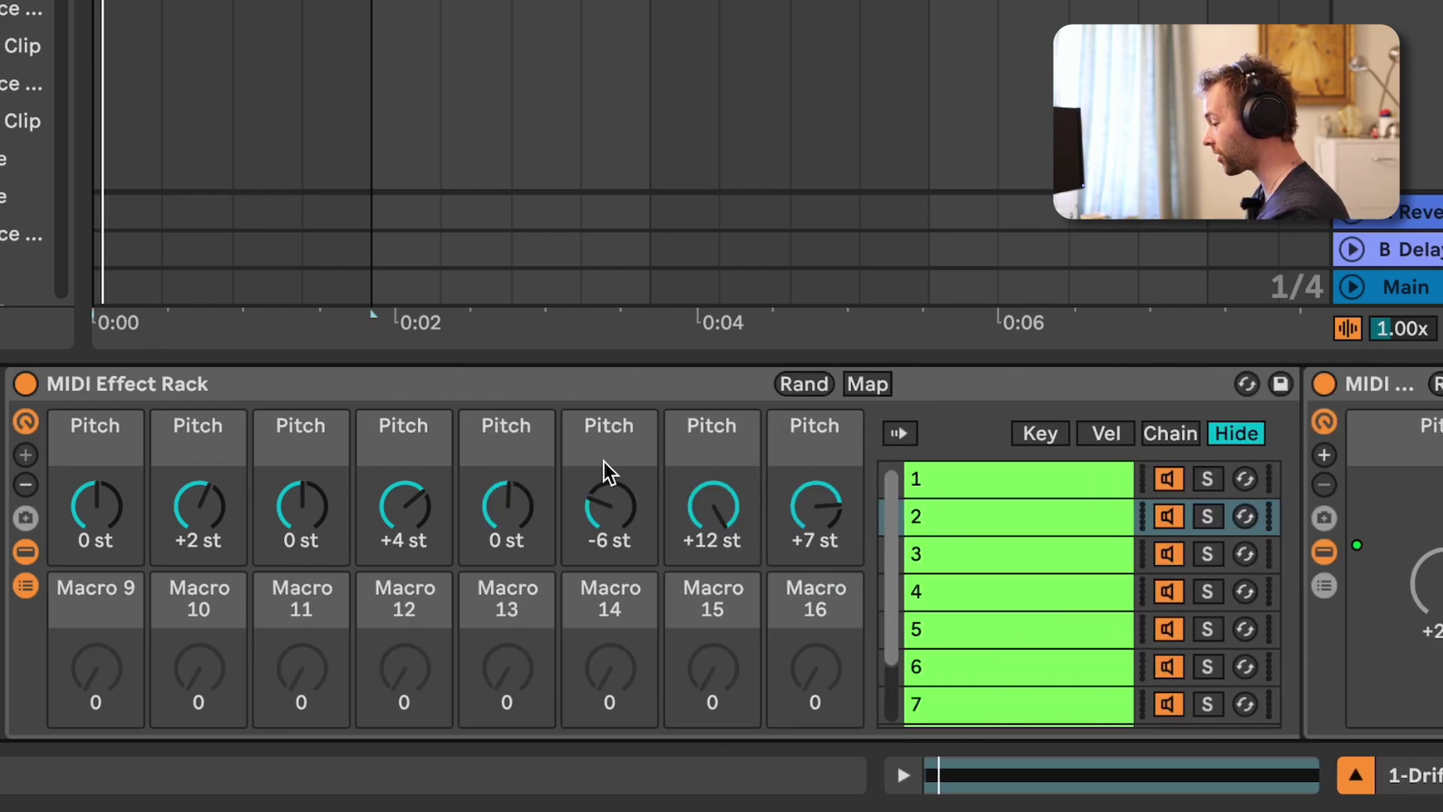
pyautogui.click(917, 481)
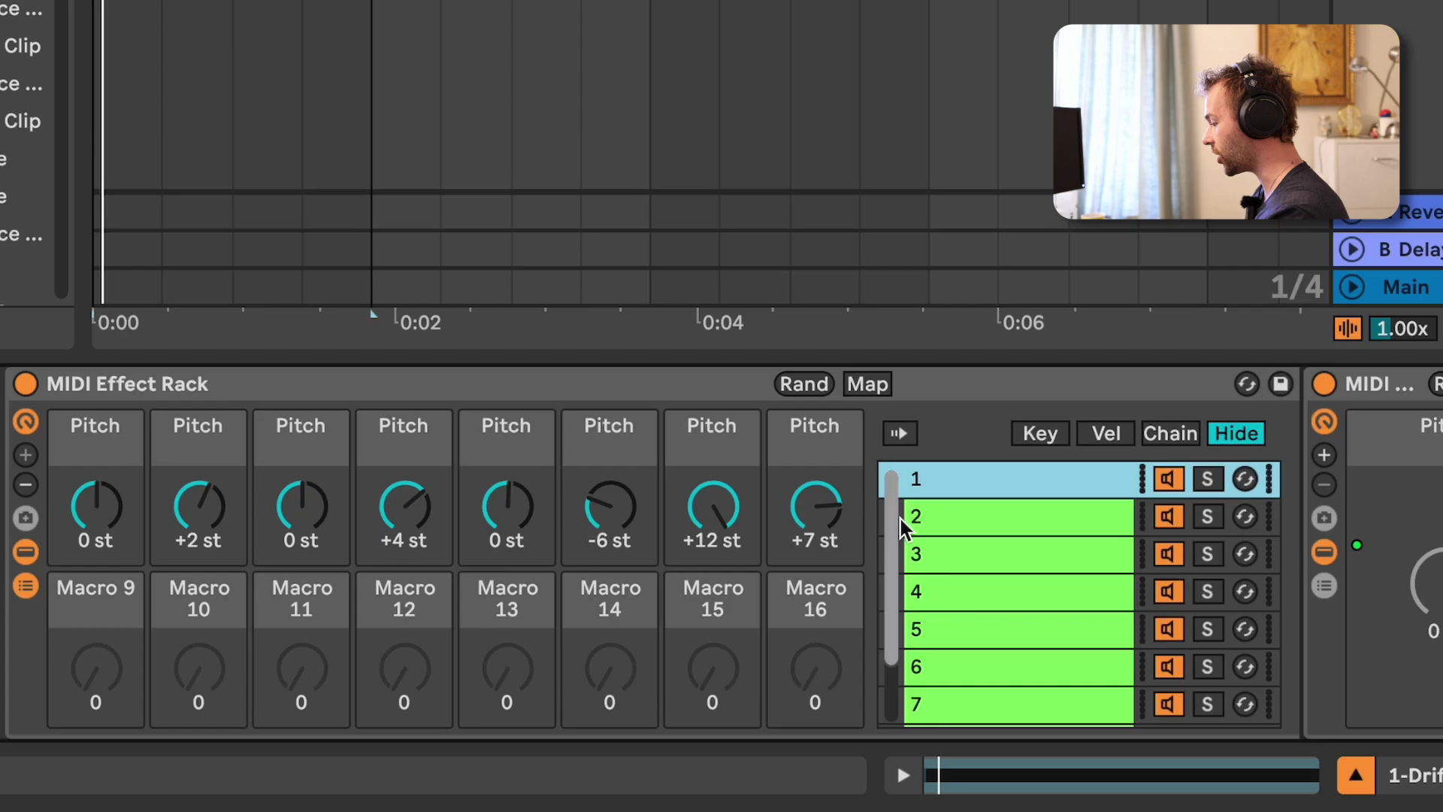
pyautogui.rightClick(1175, 481)
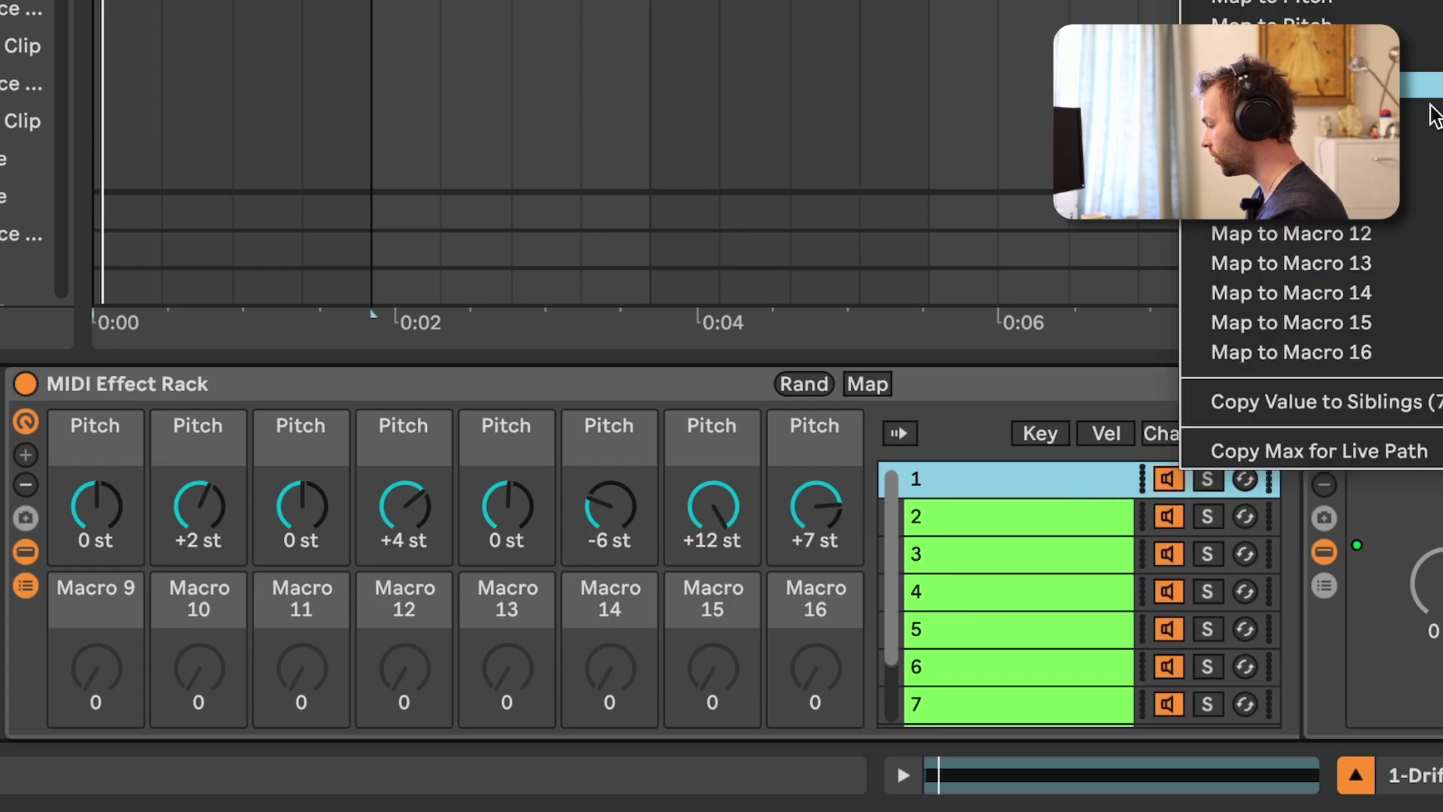
pyautogui.click(1431, 144)
pyautogui.rightClick(1186, 518)
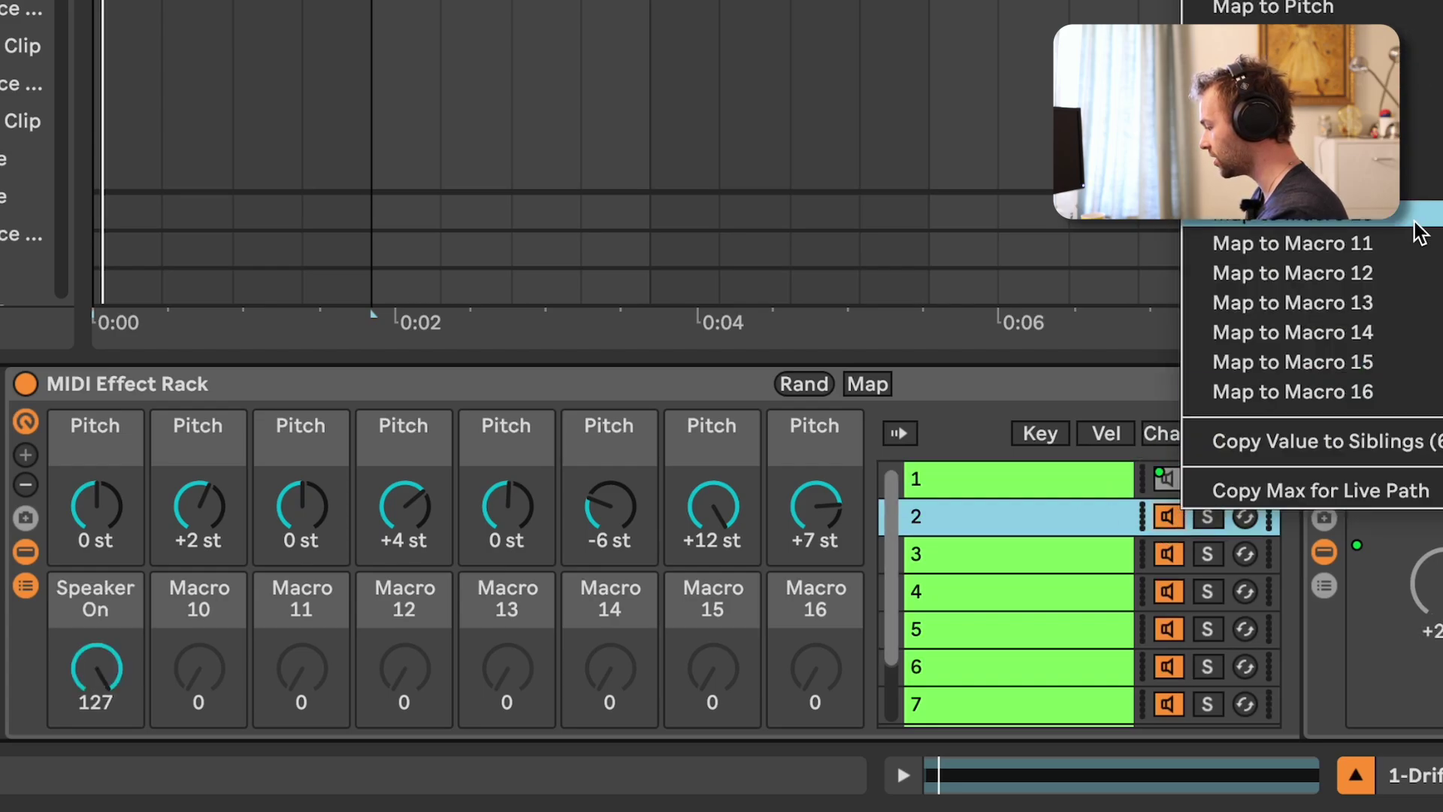
pyautogui.click(1424, 210)
pyautogui.rightClick(1186, 554)
pyautogui.click(1331, 288)
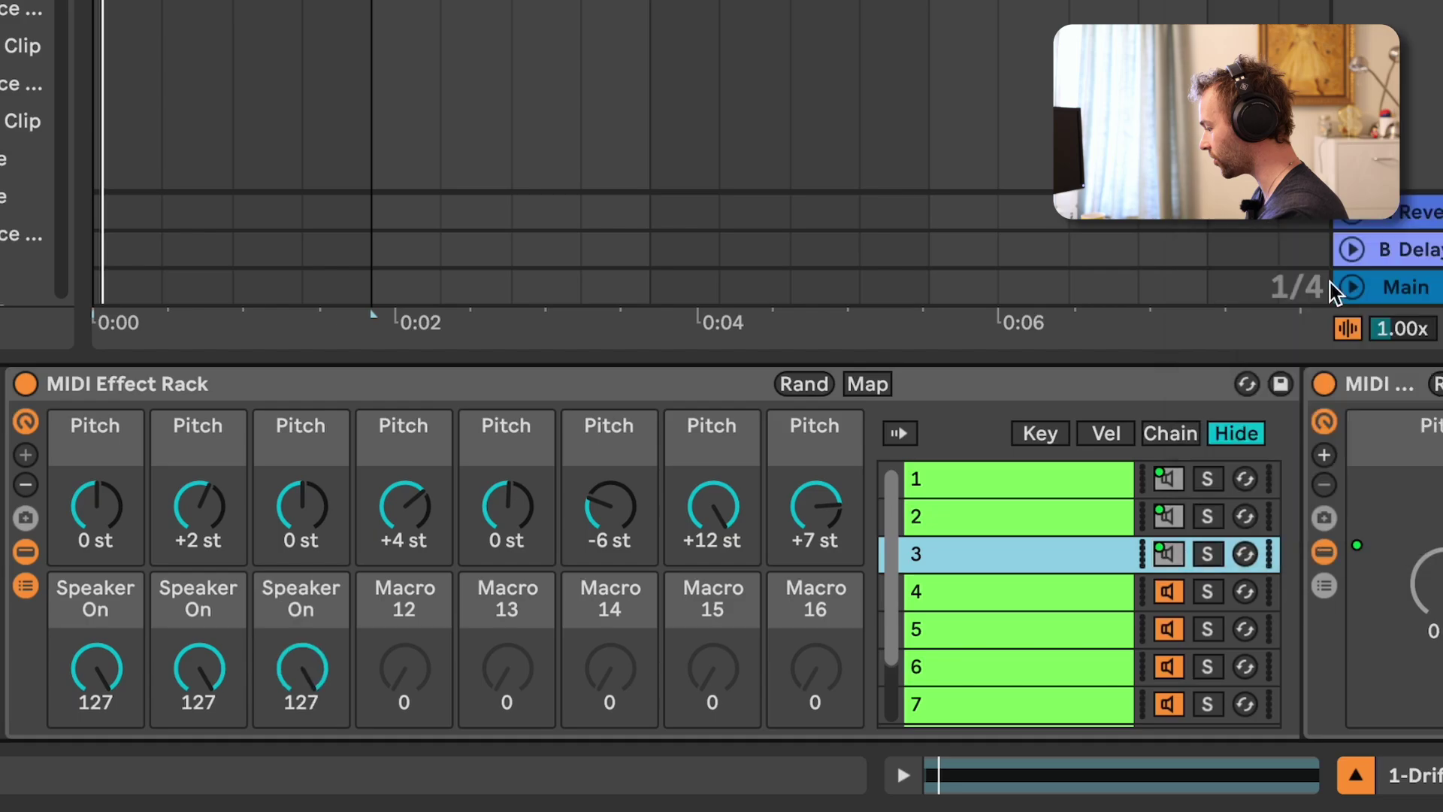
pyautogui.rightClick(1170, 594)
pyautogui.click(1292, 348)
# Step: Map chains 5–8 on/off states to Macros 13–16
pyautogui.rightClick(1169, 630)
pyautogui.click(1293, 418)
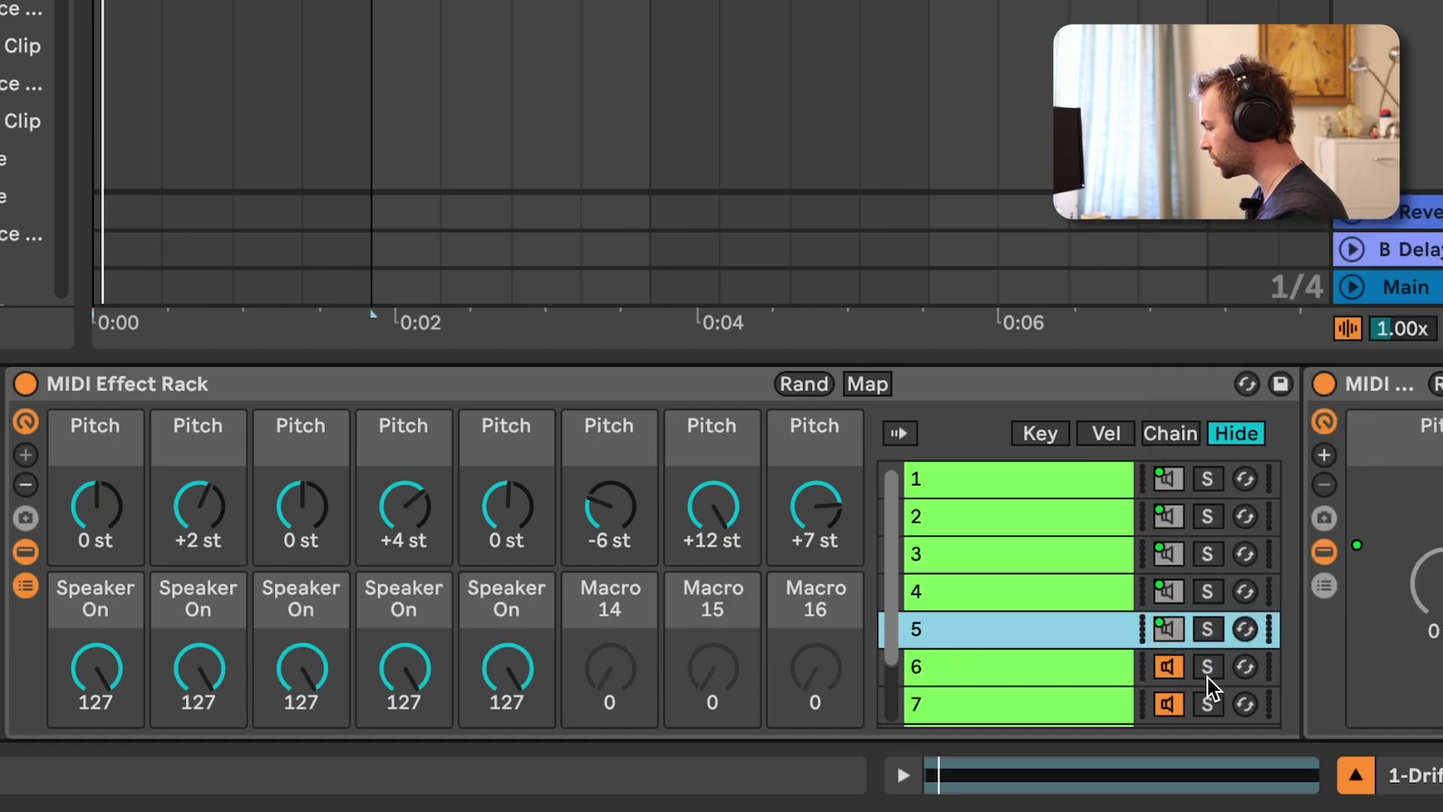
pyautogui.rightClick(1168, 667)
pyautogui.click(1349, 494)
pyautogui.rightClick(1167, 711)
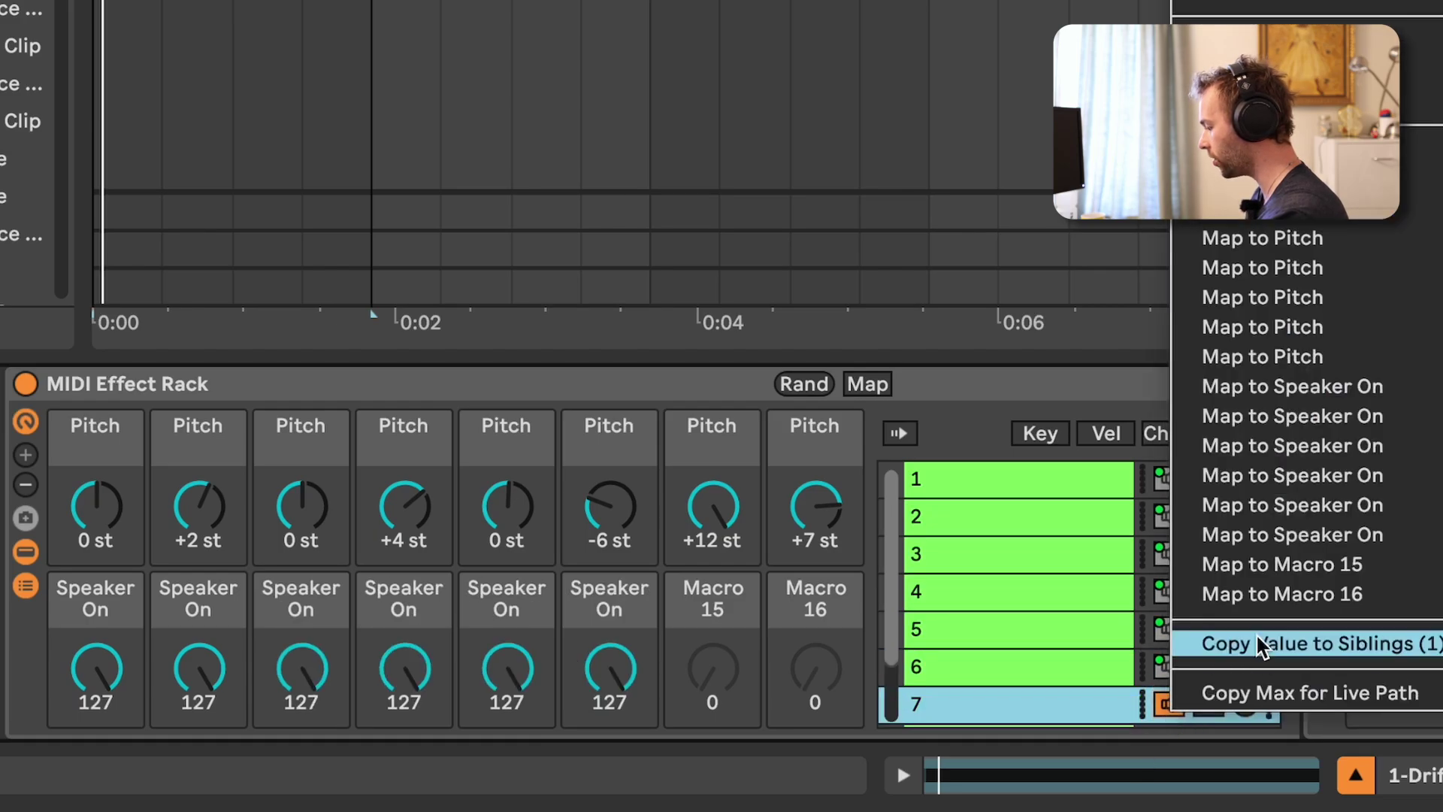
pyautogui.click(1302, 565)
pyautogui.scroll(-2, 1089, 601)
pyautogui.rightClick(1168, 668)
pyautogui.click(1353, 593)
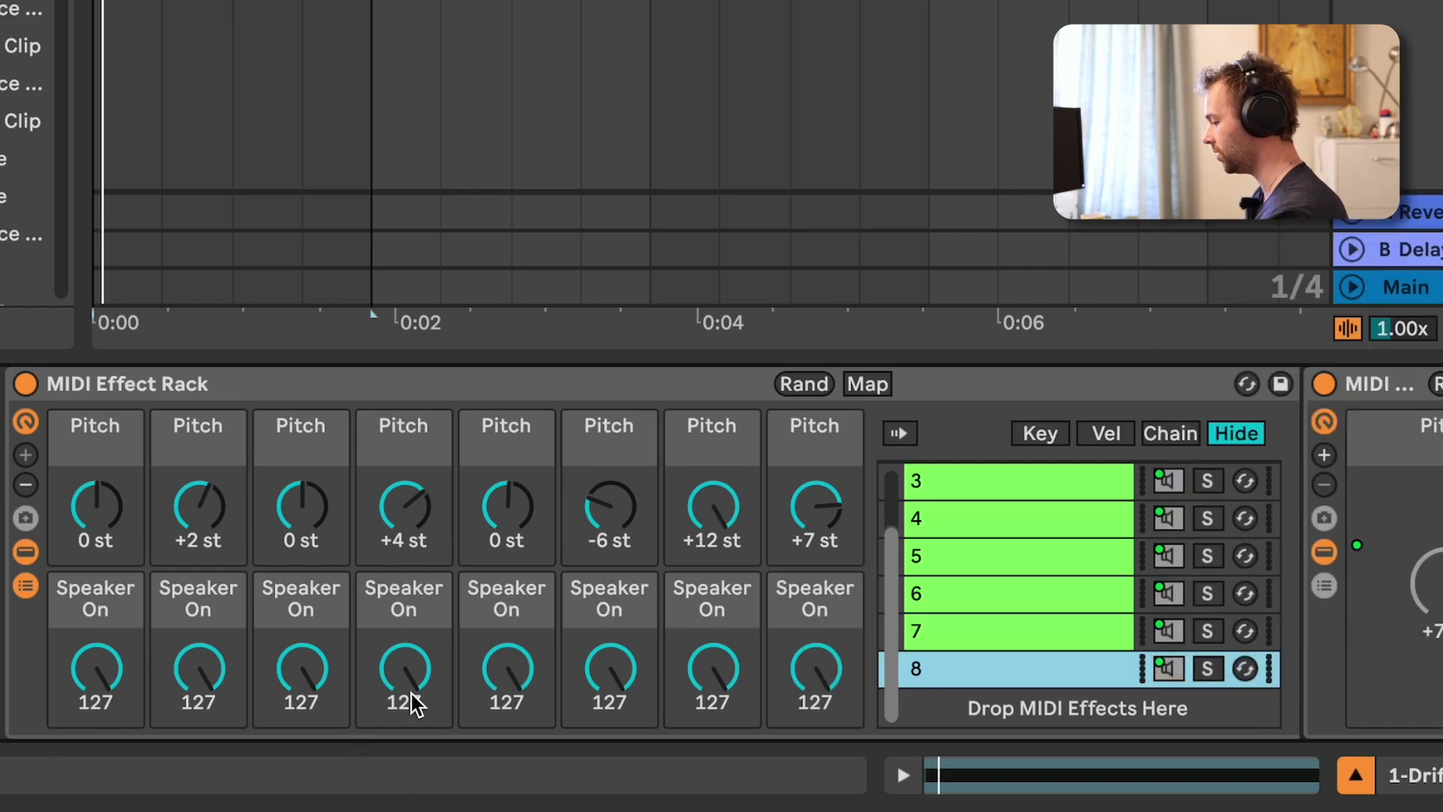
# Step: Turn the Speaker On macros for steps 4, 6 and 2 down to 0
pyautogui.moveTo(416, 705); pyautogui.dragTo(402, 692)
pyautogui.moveTo(611, 676); pyautogui.dragTo(628, 680)
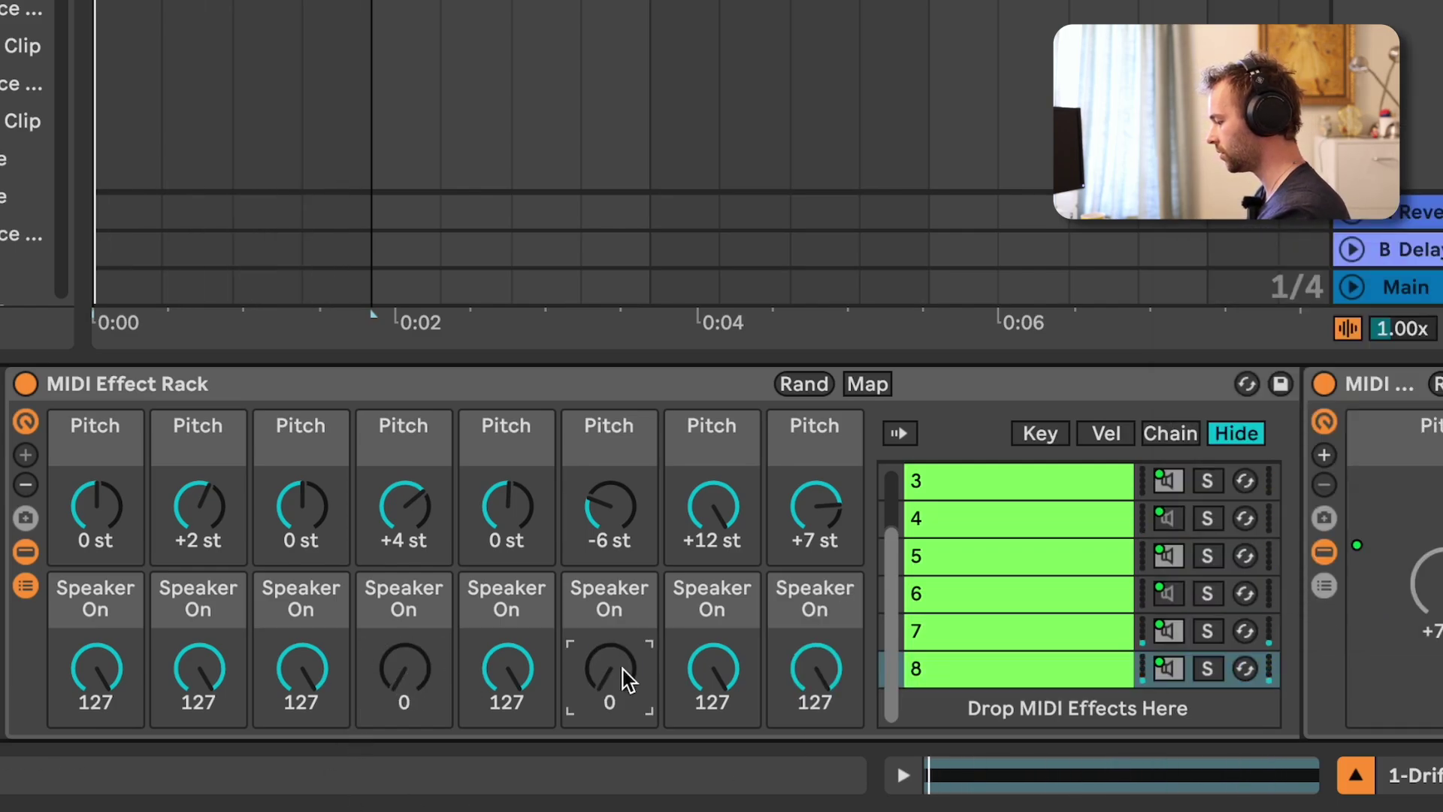
pyautogui.moveTo(198, 681); pyautogui.dragTo(197, 695)
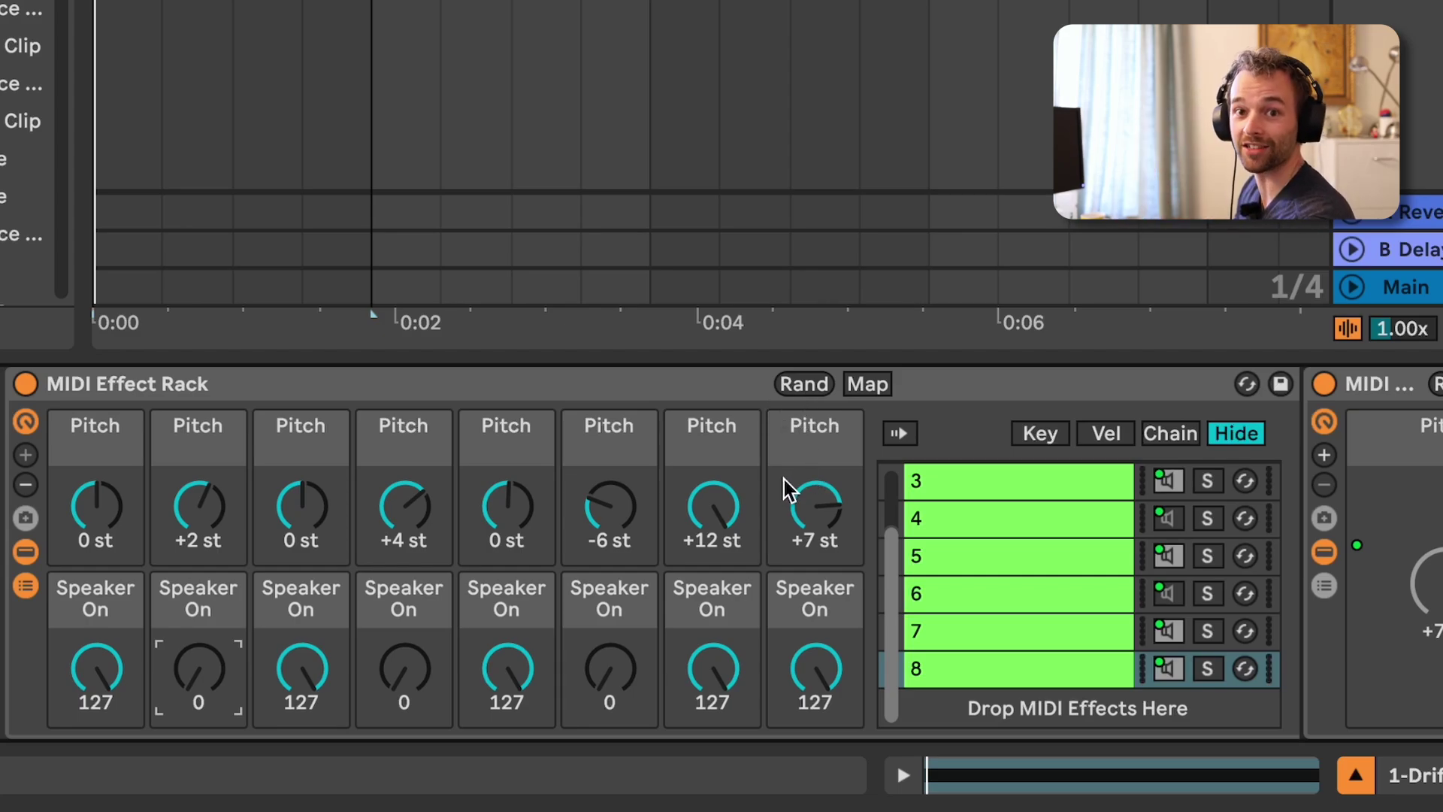
# Step: Randomize the eight Pitch and Speaker On macro values four times with Rand
pyautogui.click(795, 385)
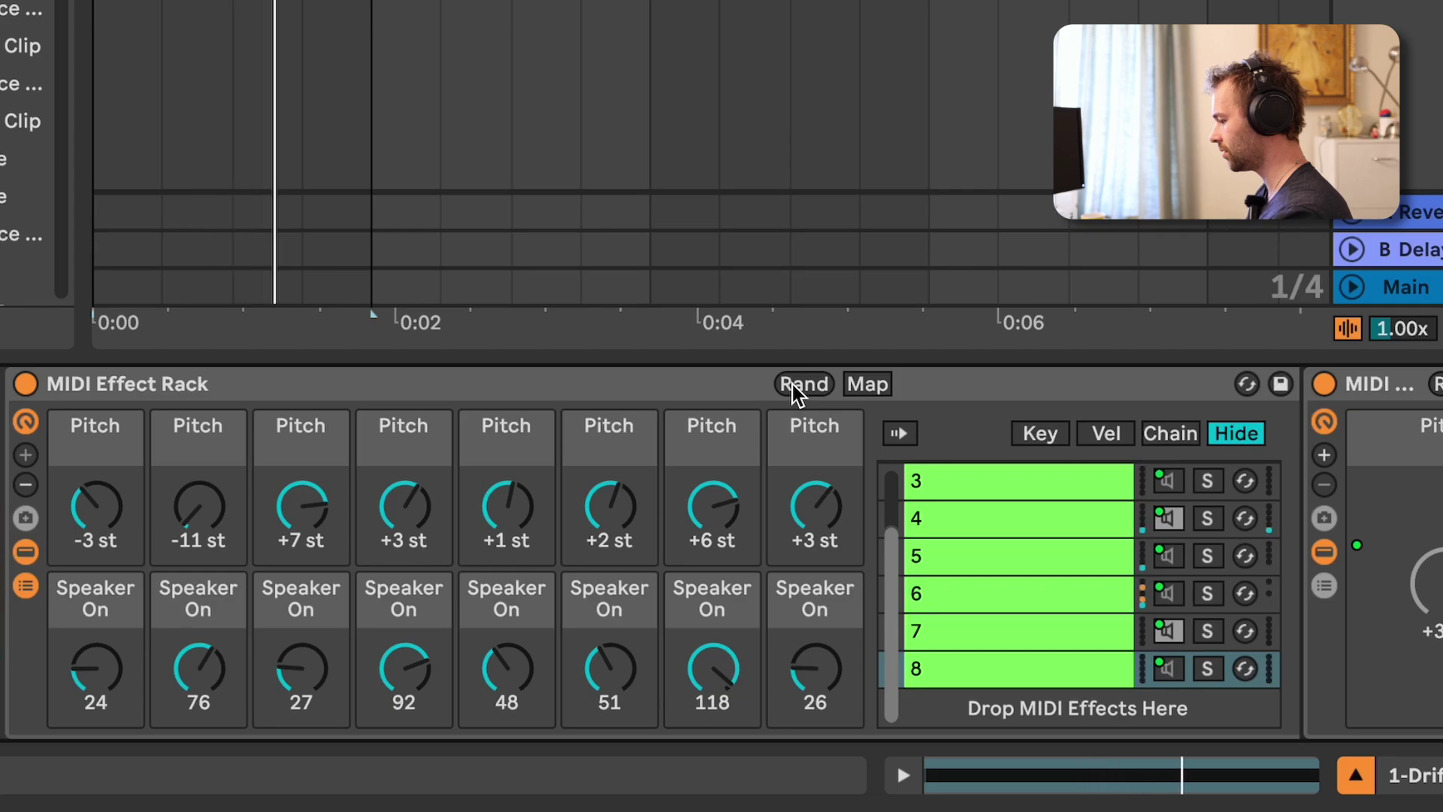
pyautogui.click(794, 387)
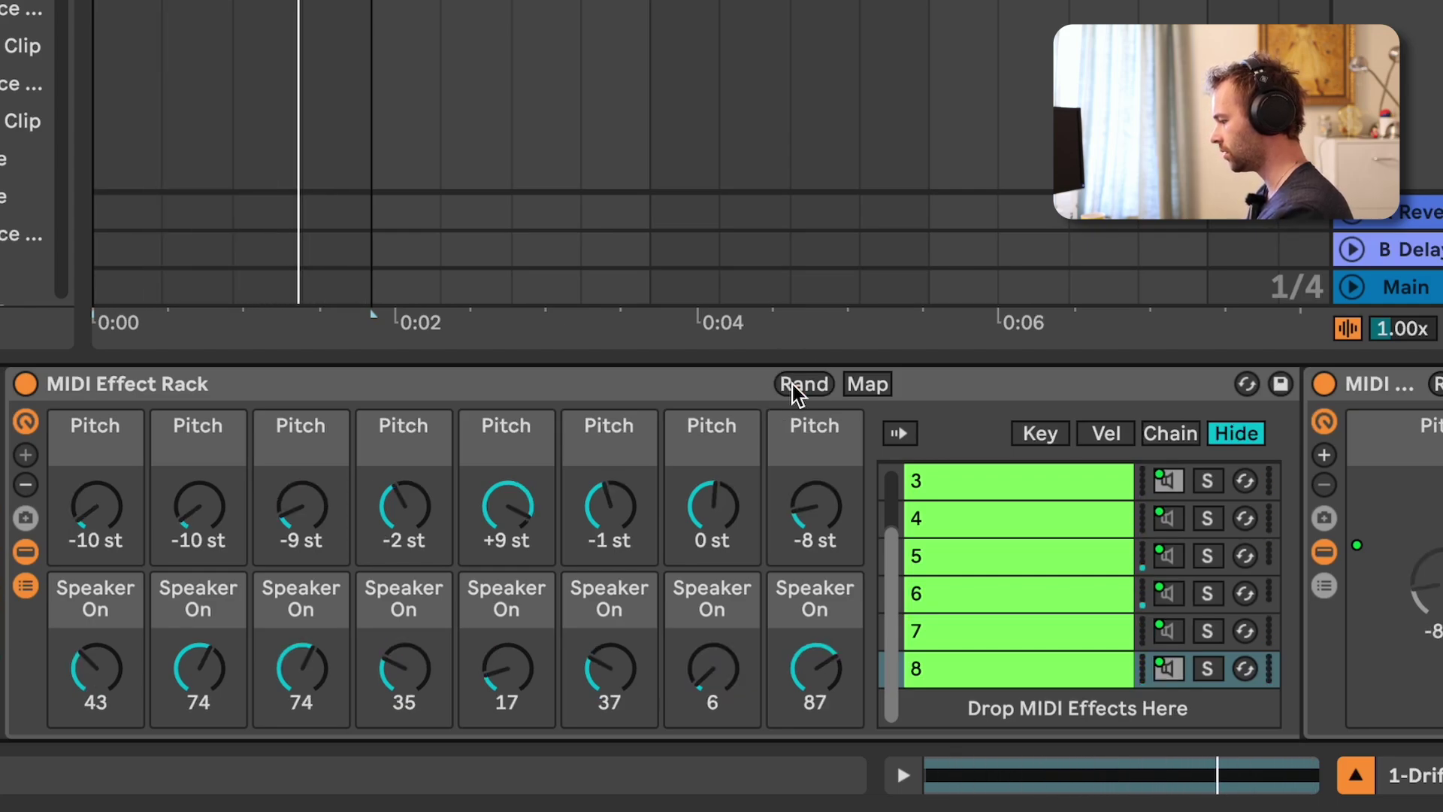
pyautogui.click(795, 391)
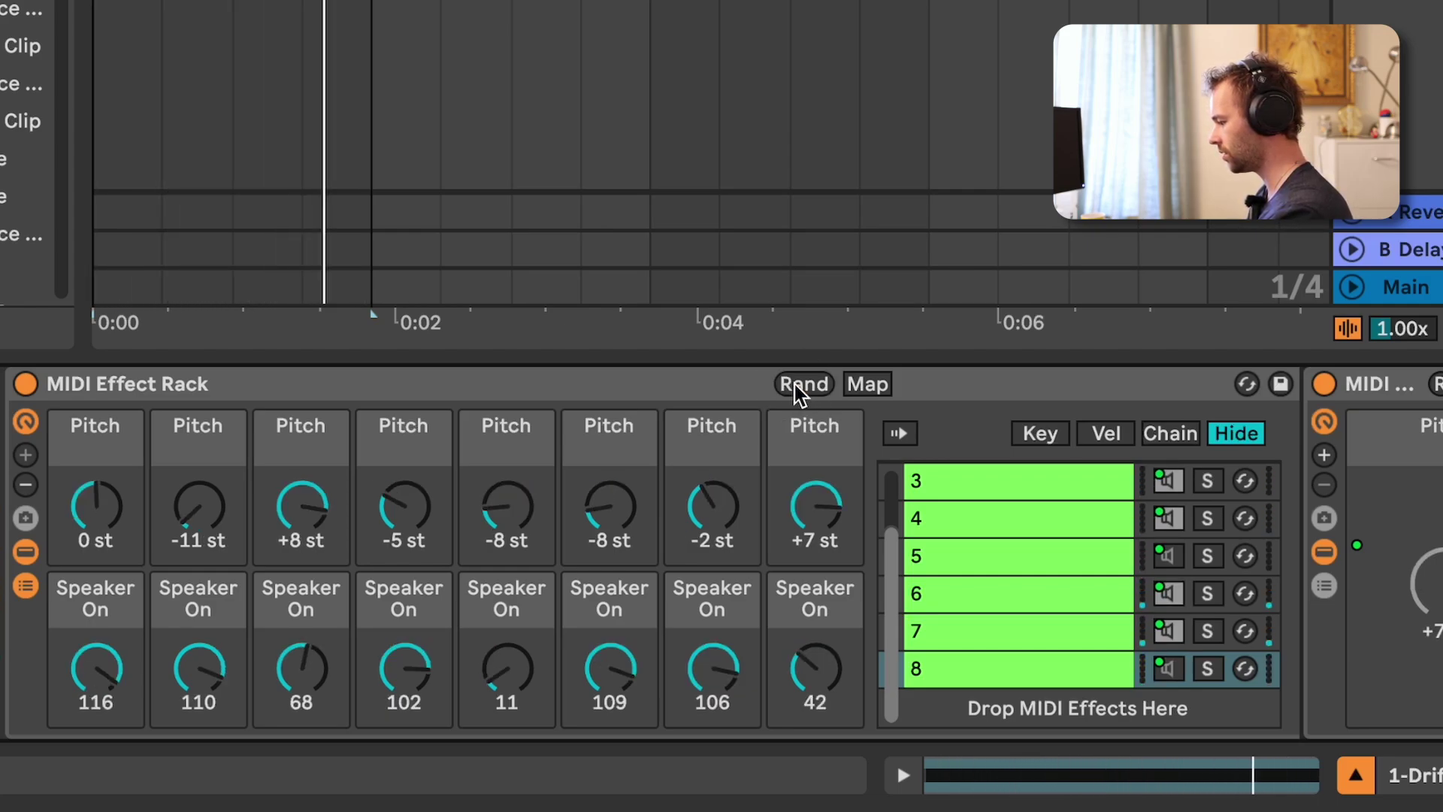
pyautogui.click(797, 391)
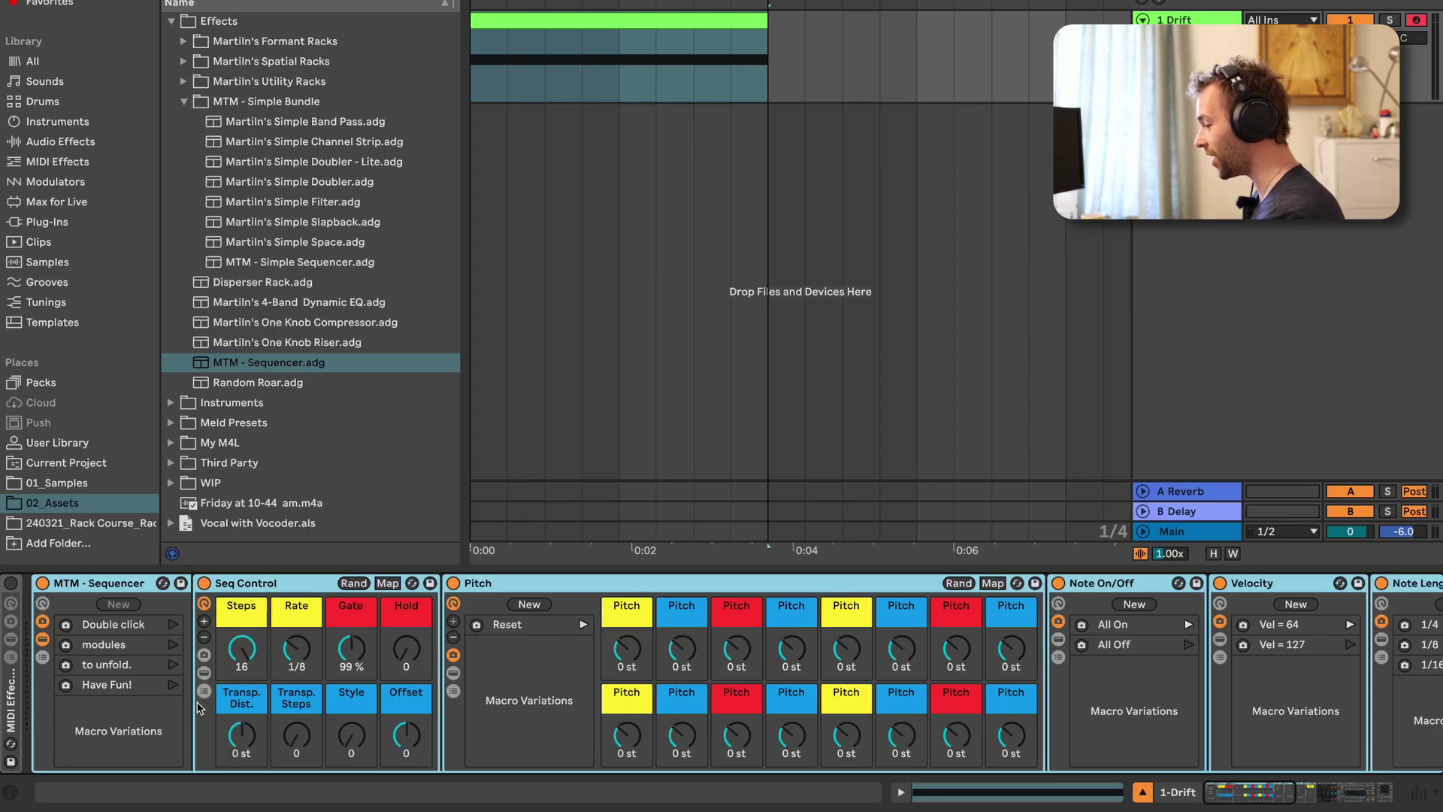
# Step: Select the Drift clip and start playback through the MTM - Sequencer rack
pyautogui.click(251, 653)
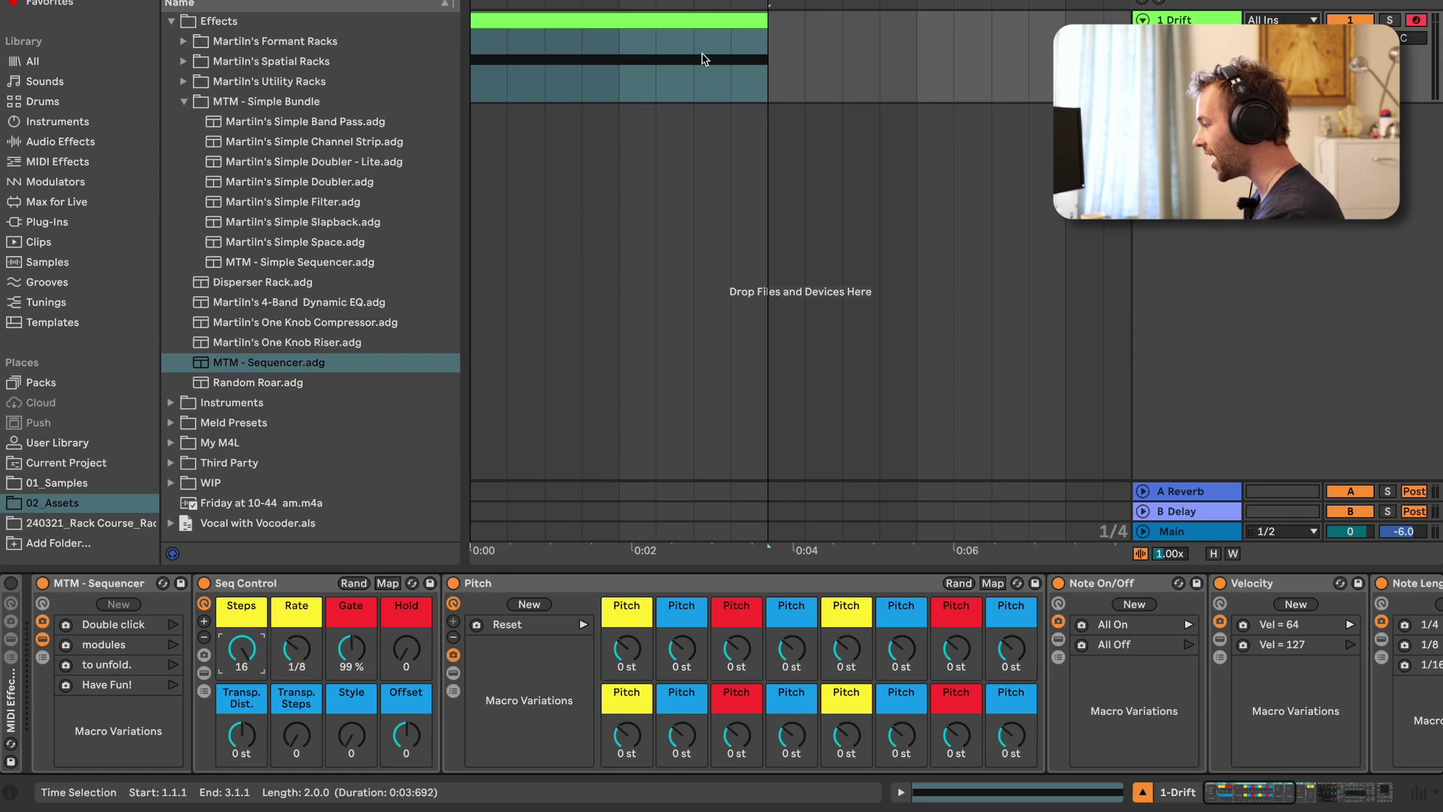
pyautogui.click(715, 26)
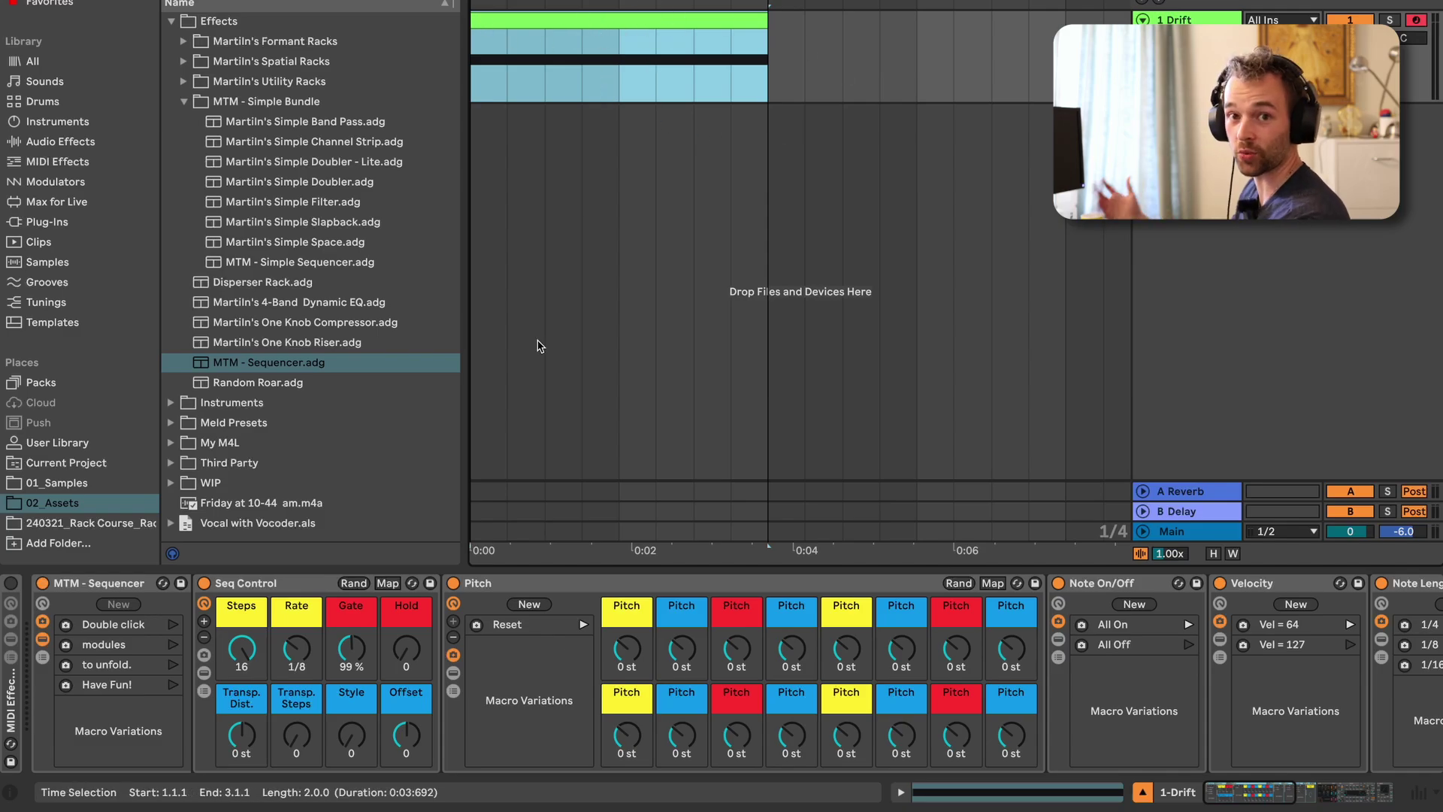
pyautogui.press('space')
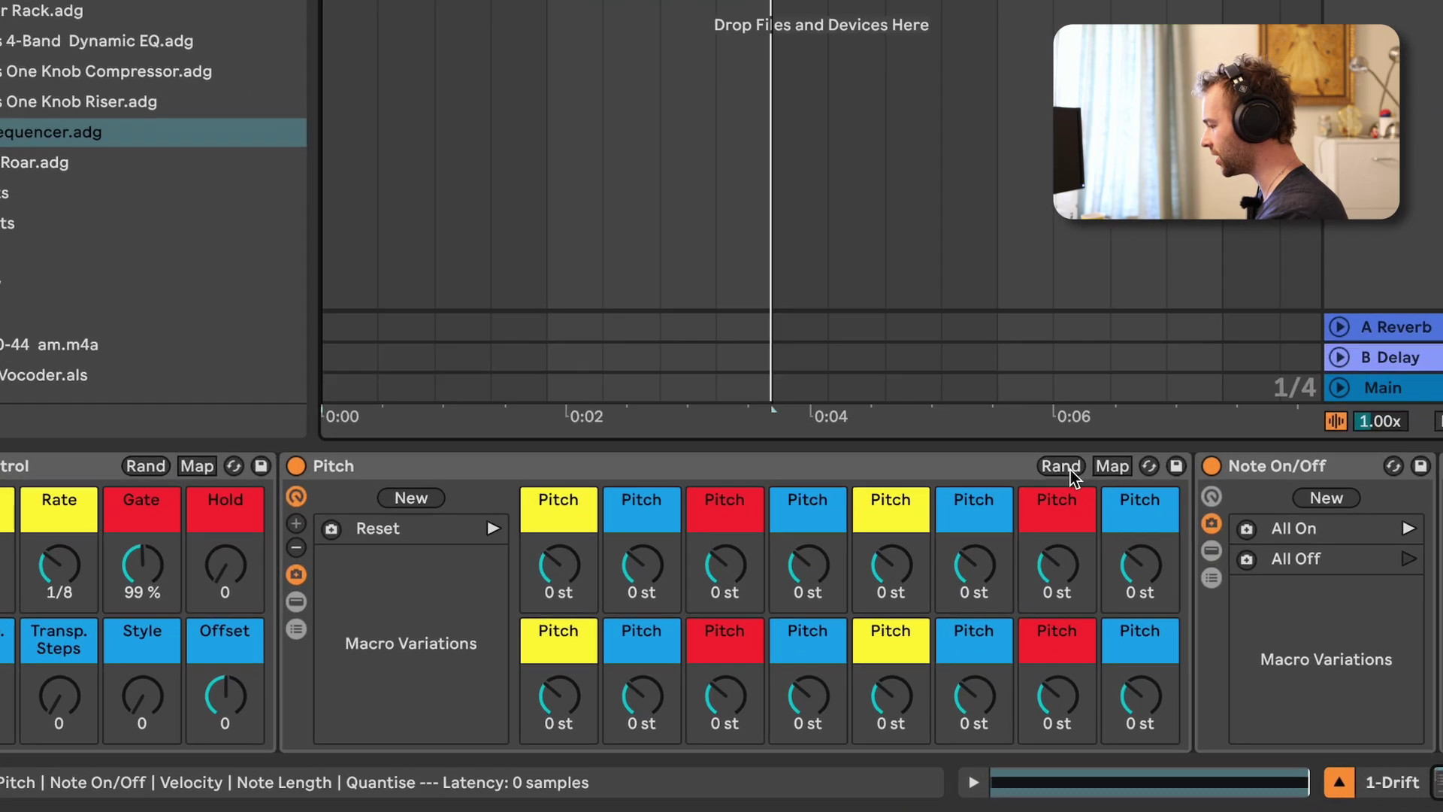
# Step: Randomize the sixteen Pitch steps three times, giving values like +5, +11, +9 and +13 st
pyautogui.click(962, 585)
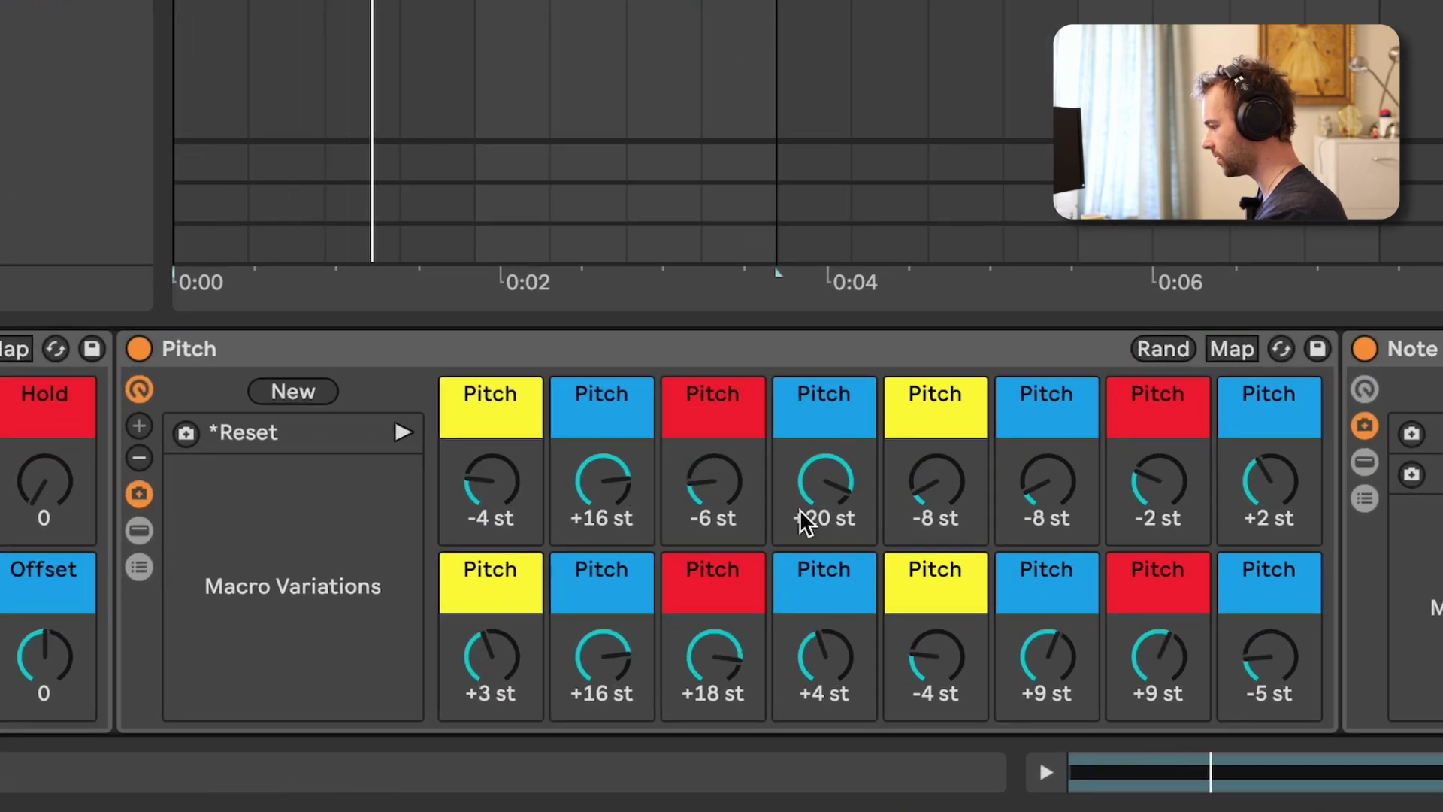
pyautogui.click(1161, 360)
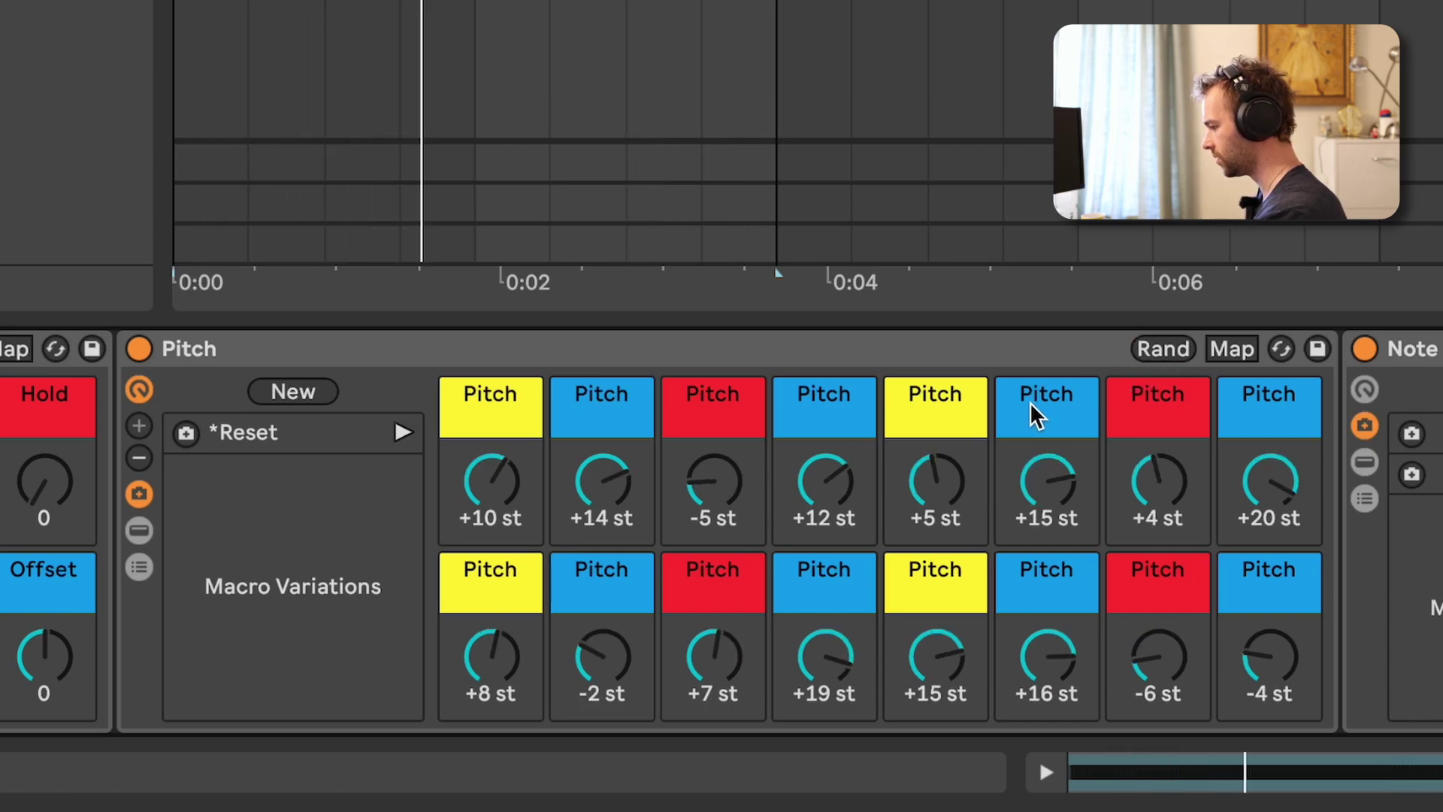
pyautogui.click(1161, 348)
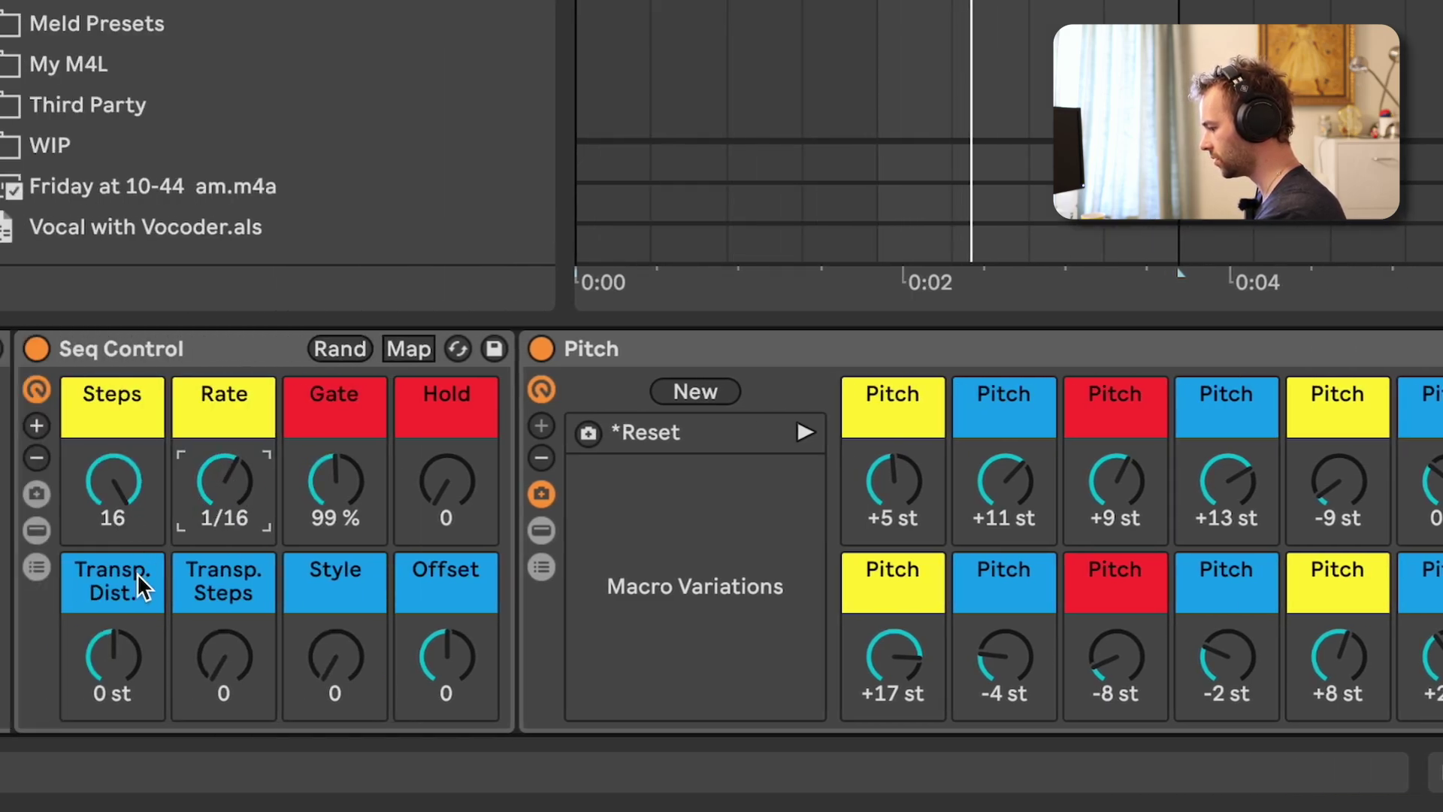
pyautogui.click(115, 498)
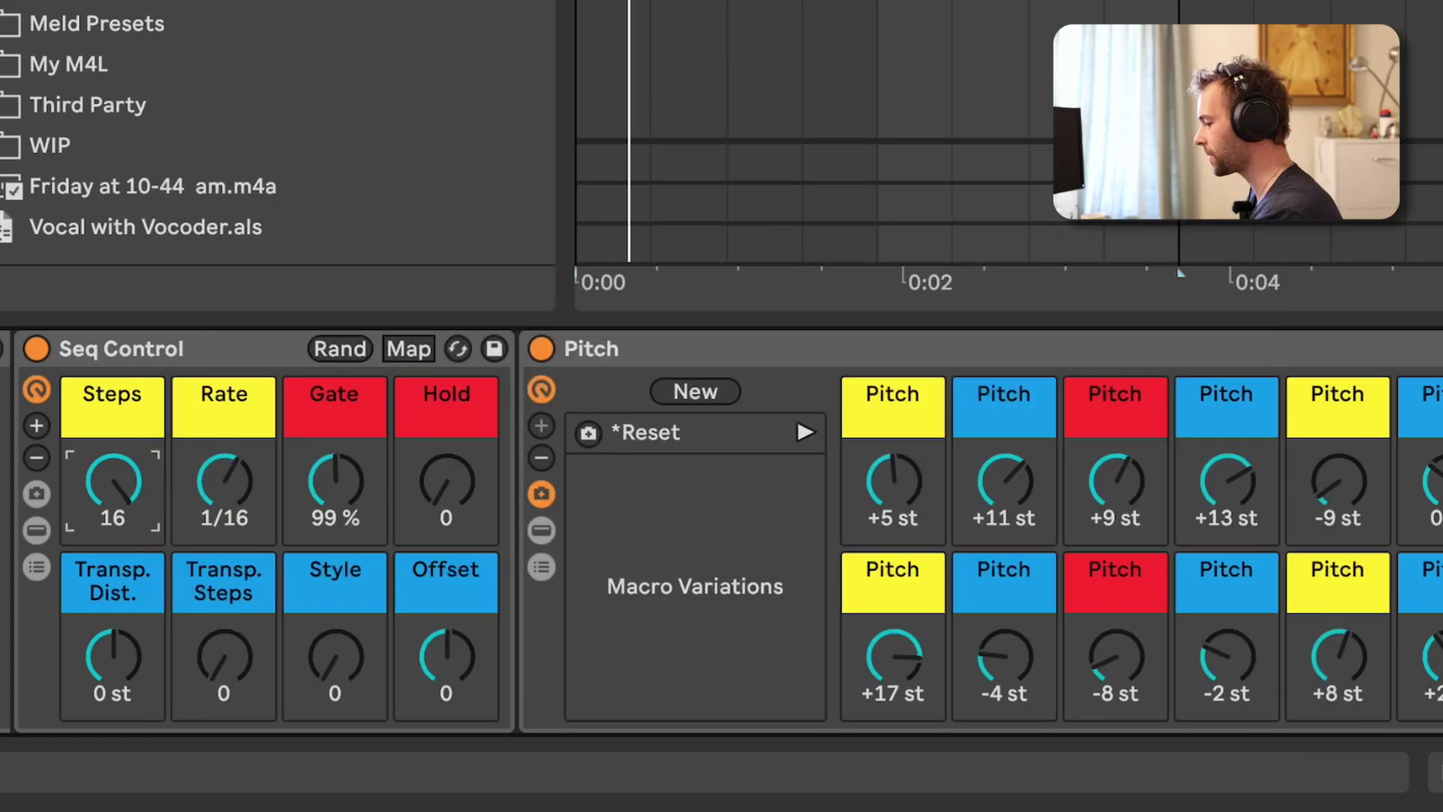
# Step: Cut Steps to 7 and retune pitch steps 1–4 to -4, +23, +7 and +13 st
pyautogui.moveTo(121, 495); pyautogui.dragTo(121, 549)
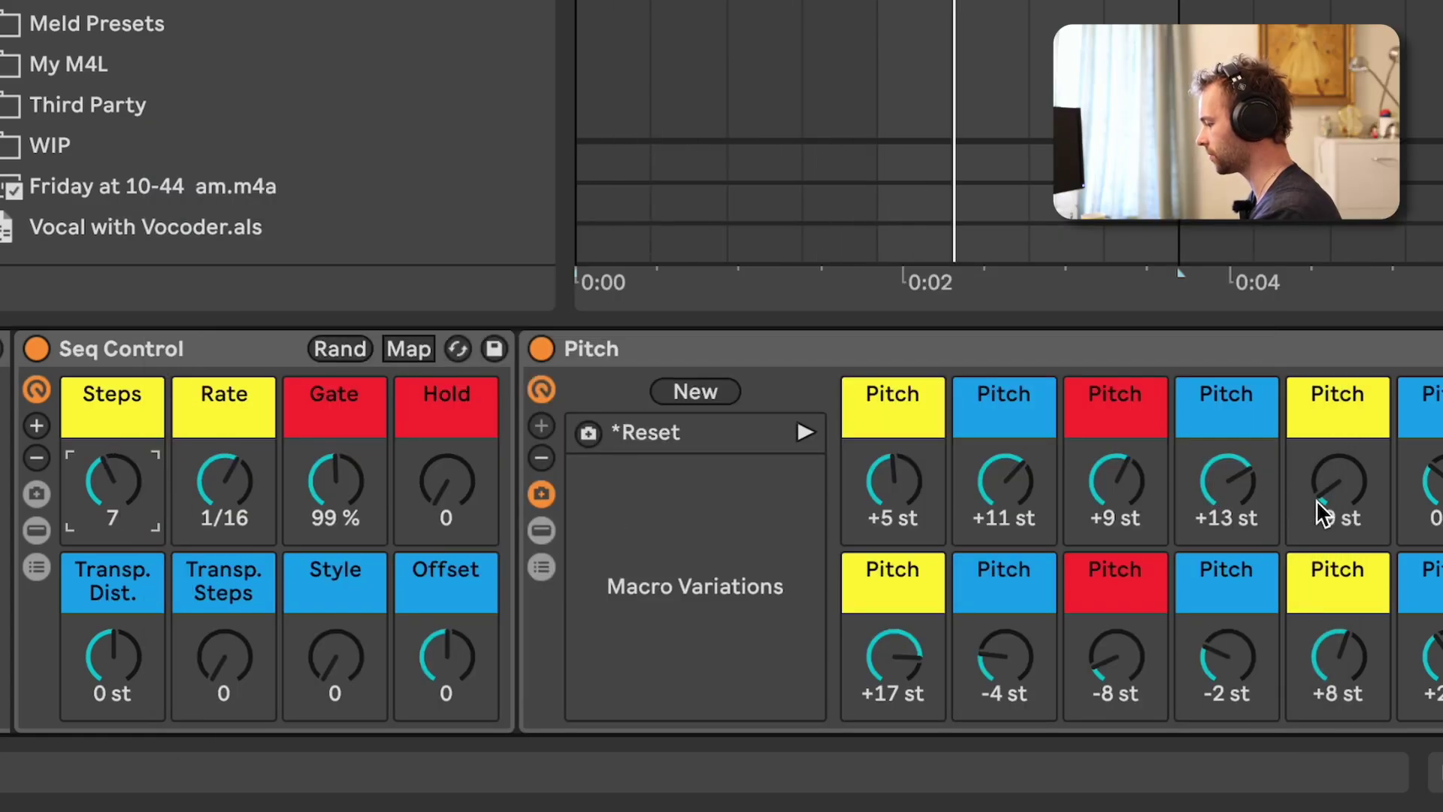
pyautogui.moveTo(1206, 511); pyautogui.dragTo(1206, 488)
pyautogui.moveTo(1020, 502); pyautogui.dragTo(1021, 466)
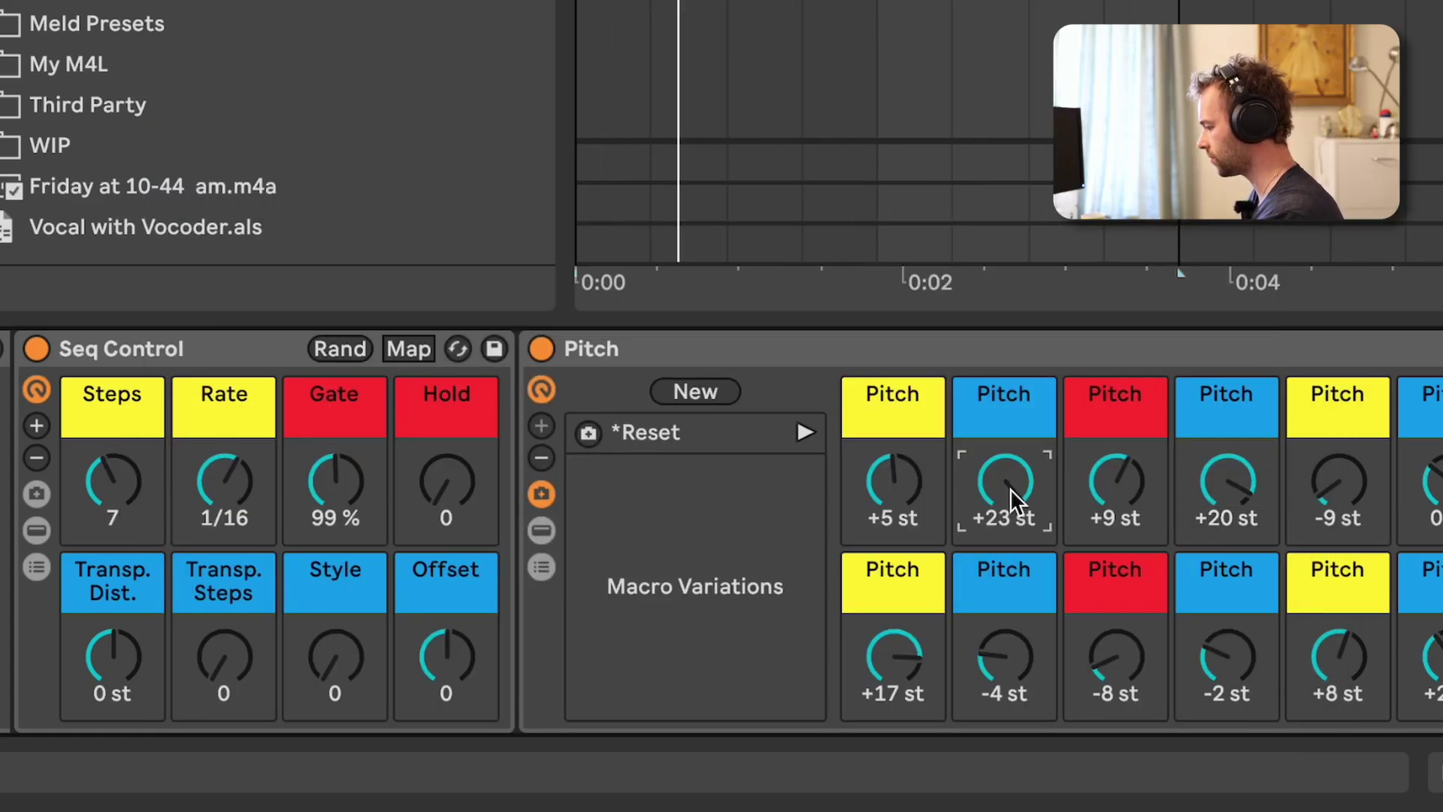
pyautogui.moveTo(879, 493); pyautogui.dragTo(881, 526)
pyautogui.click(1116, 485)
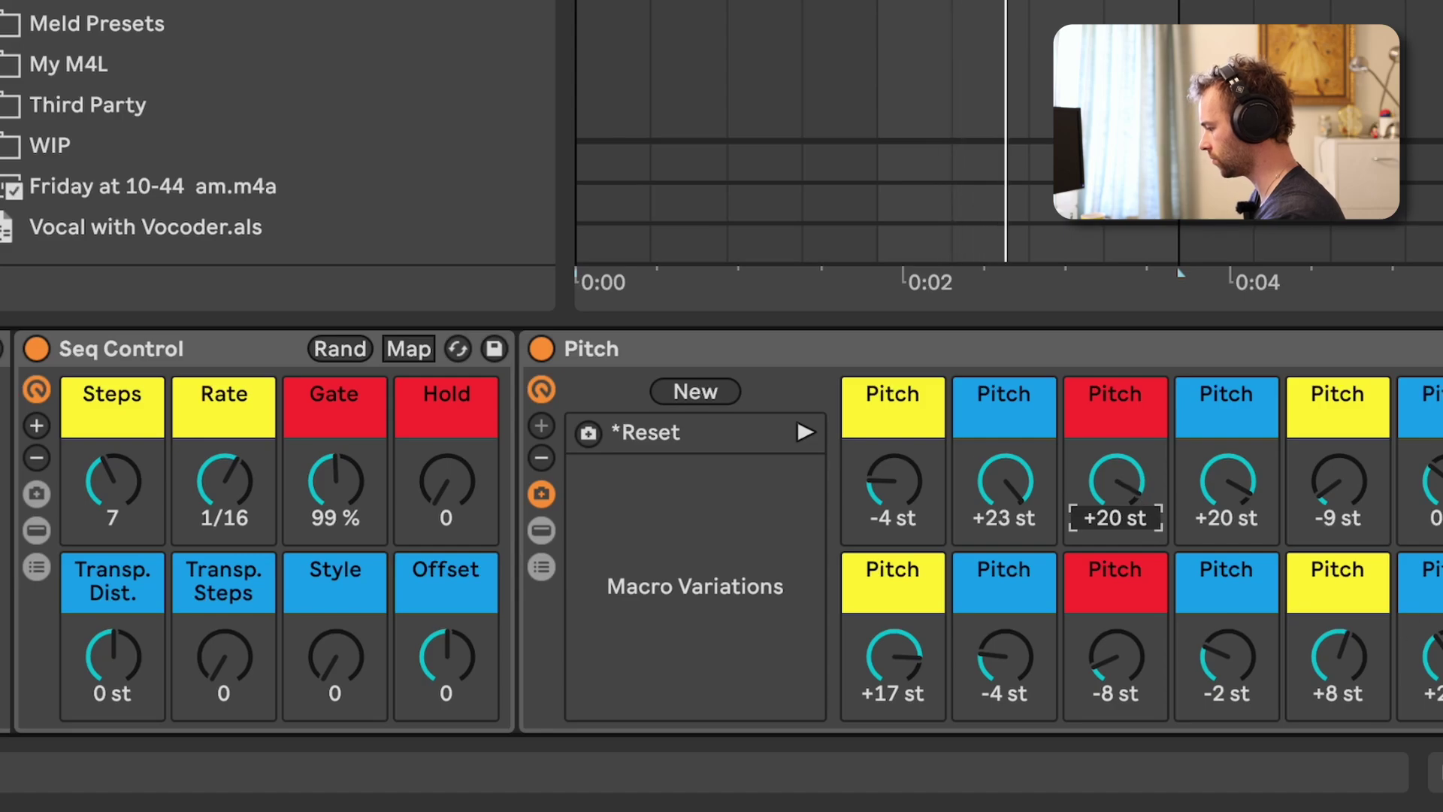
pyautogui.moveTo(1253, 498); pyautogui.dragTo(1254, 520)
pyautogui.moveTo(1111, 495); pyautogui.dragTo(1111, 503)
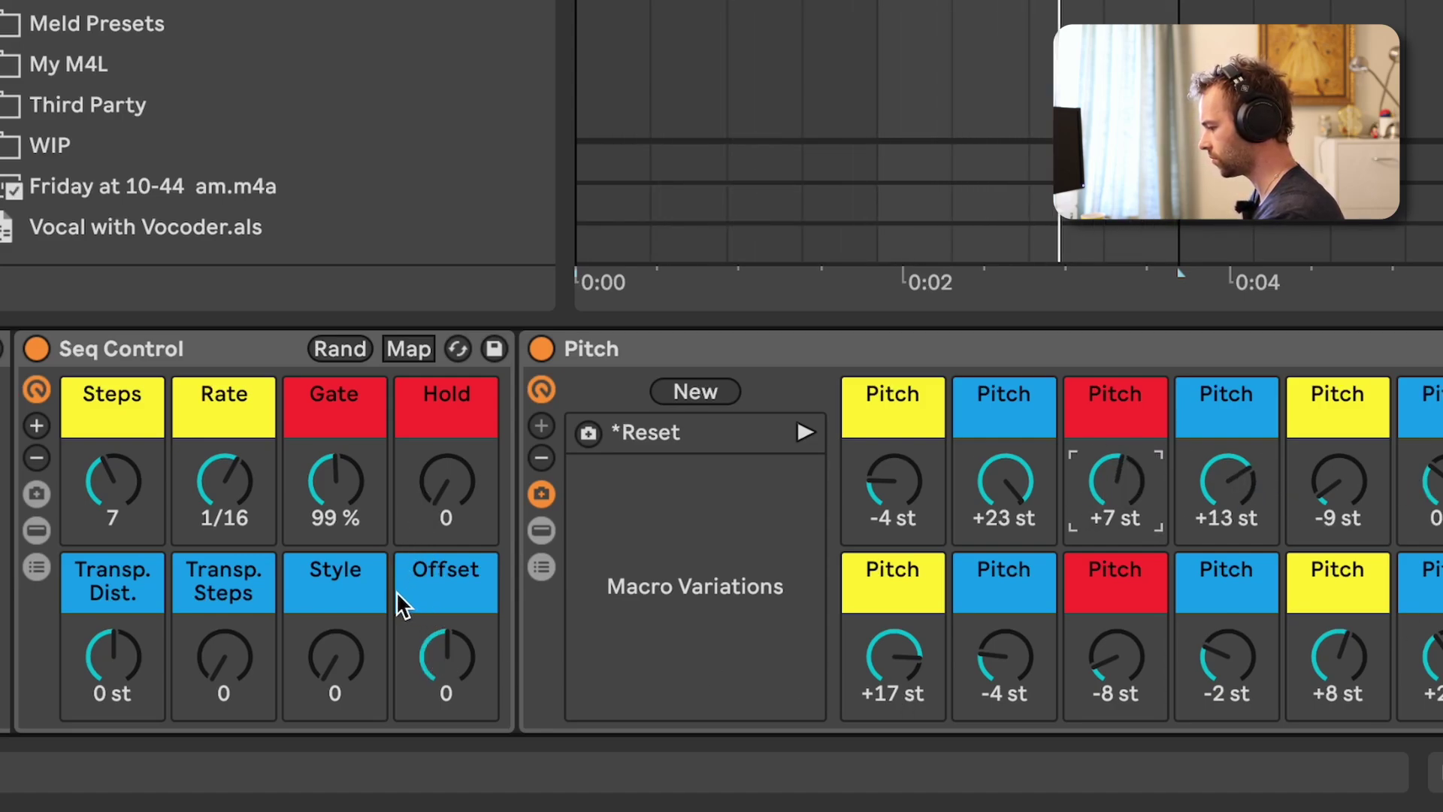
# Step: Set Gate 66%, Transp. Dist. +12 st, Style 90 and Offset -5, leaving Hold at 0
pyautogui.moveTo(457, 519); pyautogui.dragTo(457, 421)
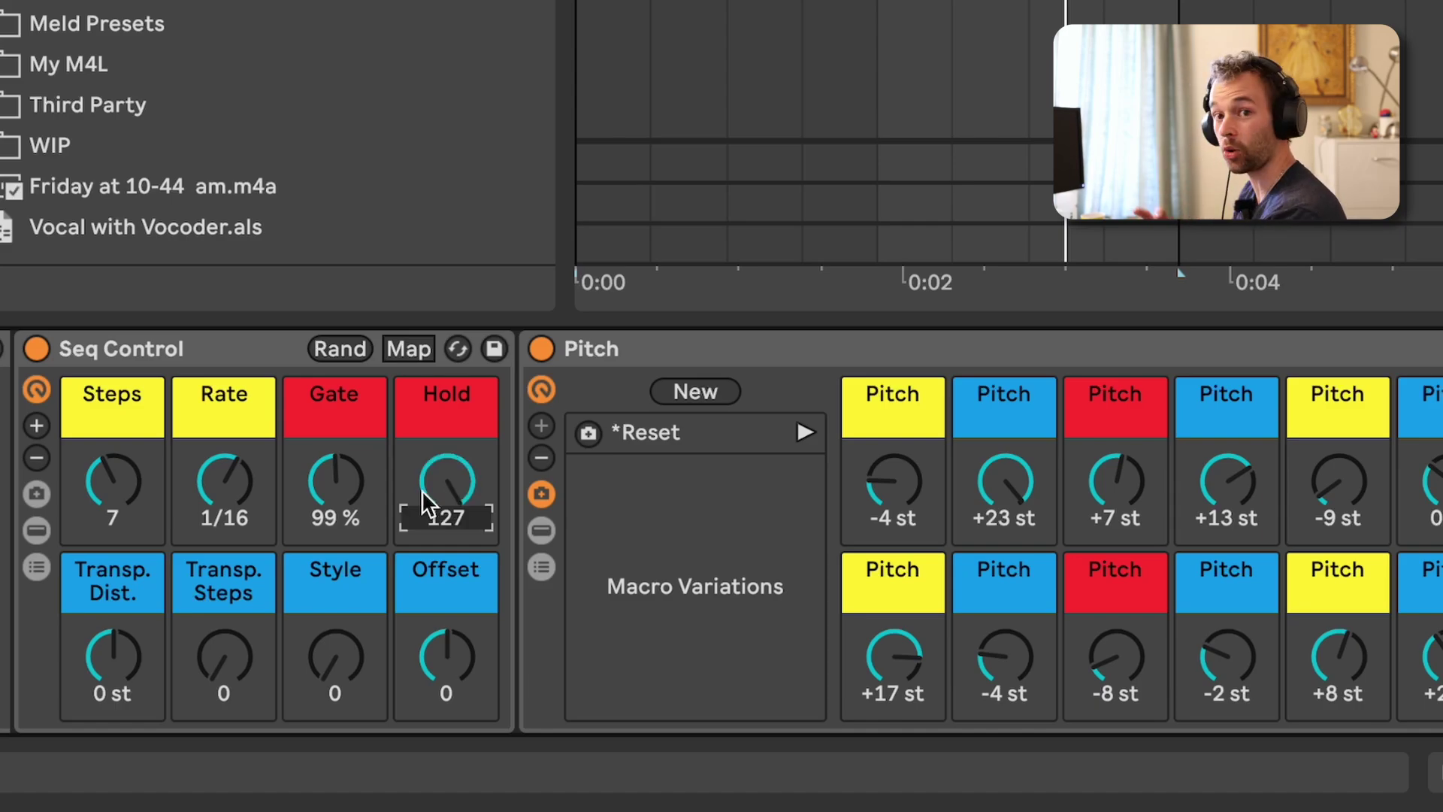
pyautogui.press('Delete')
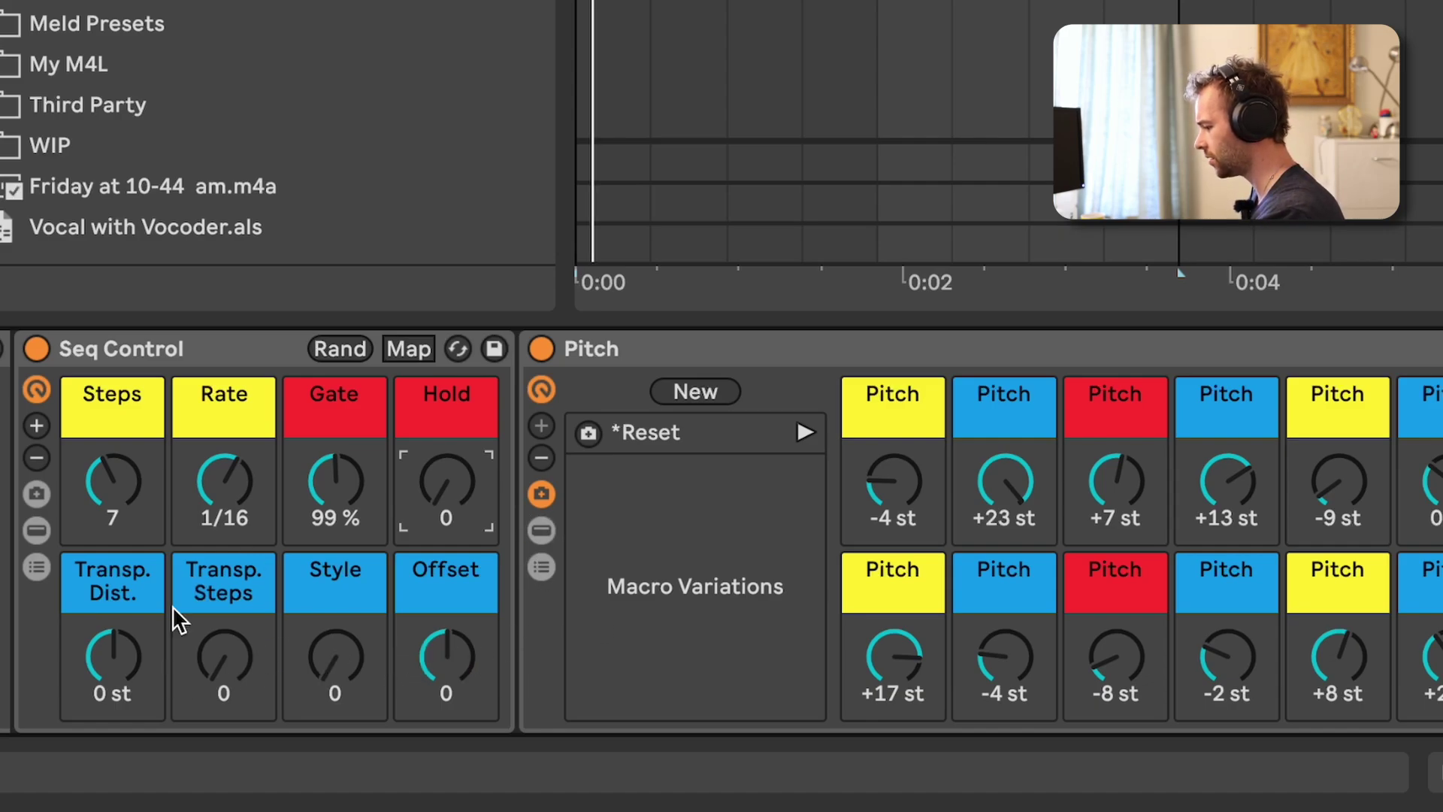
pyautogui.moveTo(143, 661); pyautogui.dragTo(142, 631)
pyautogui.moveTo(264, 673); pyautogui.dragTo(335, 613)
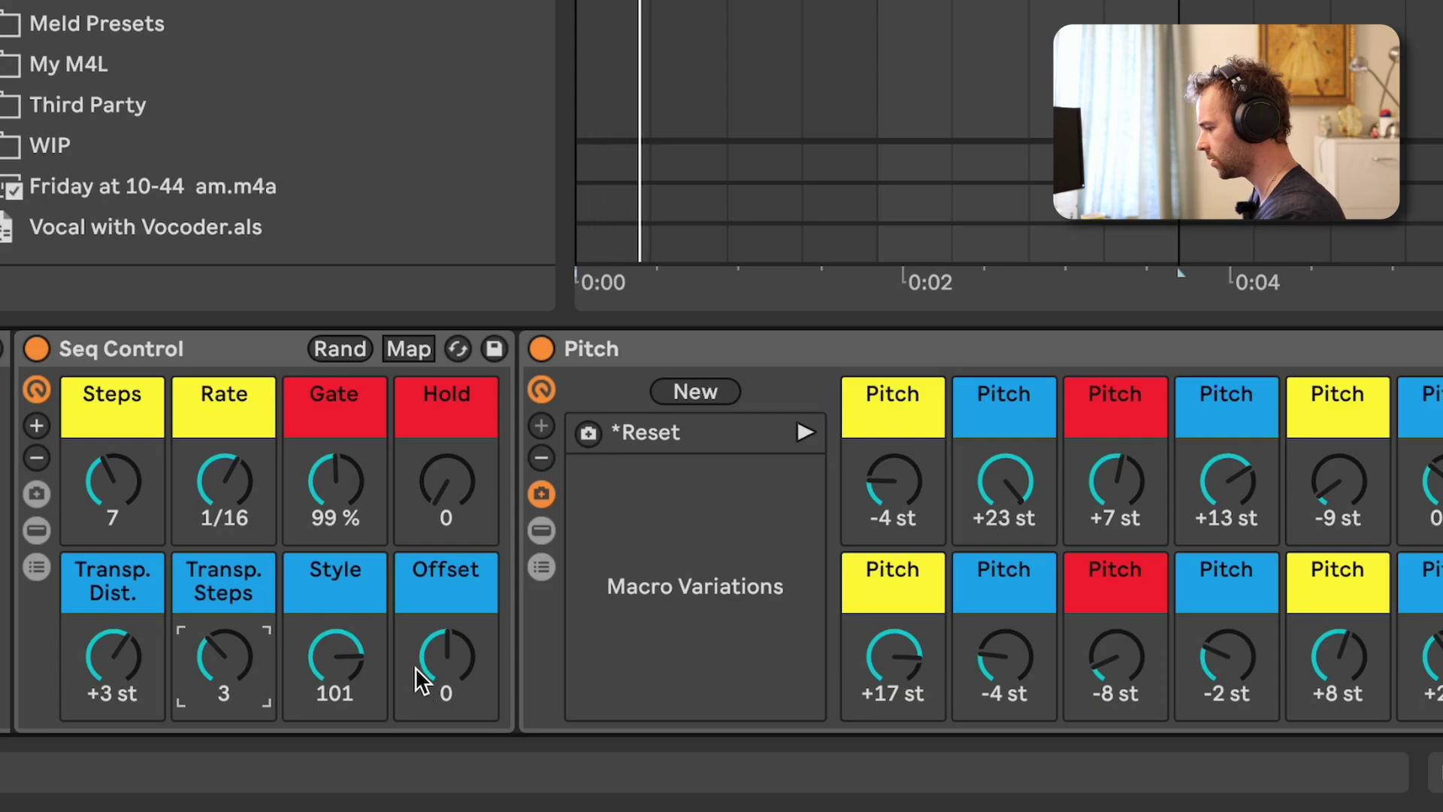
pyautogui.moveTo(421, 680); pyautogui.dragTo(369, 681)
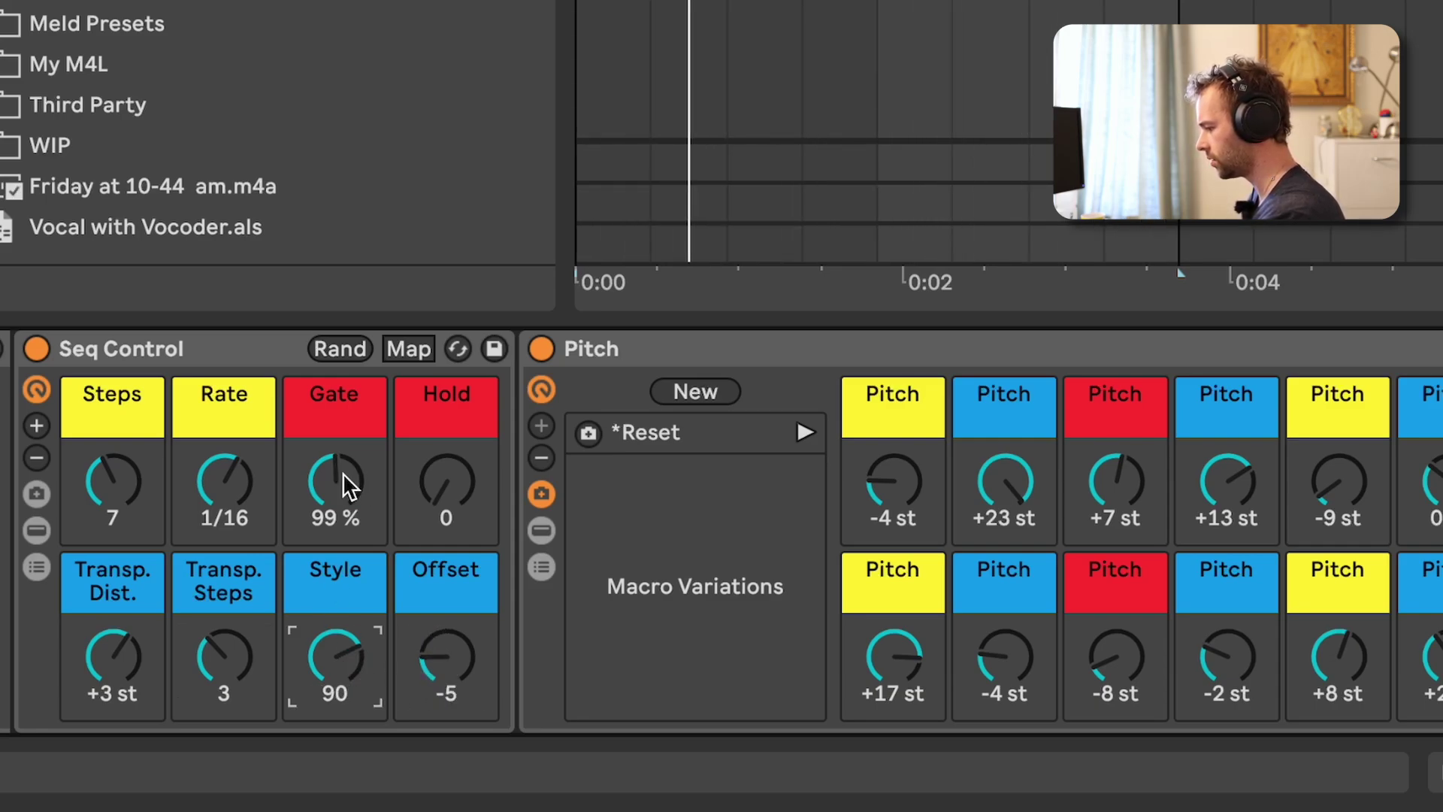
pyautogui.moveTo(342, 472); pyautogui.dragTo(336, 512)
pyautogui.moveTo(154, 687); pyautogui.dragTo(154, 720)
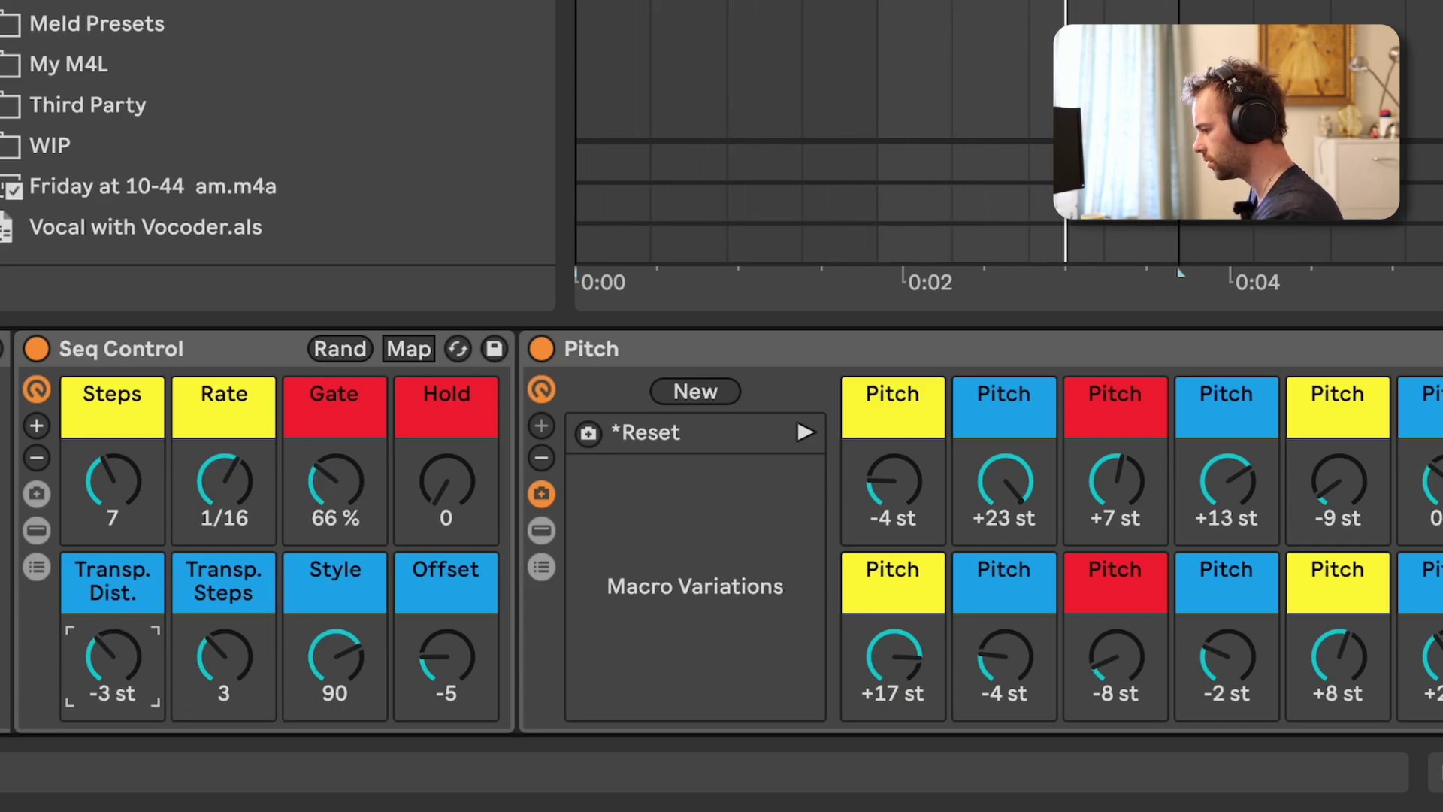
pyautogui.moveTo(161, 699); pyautogui.dragTo(200, 652)
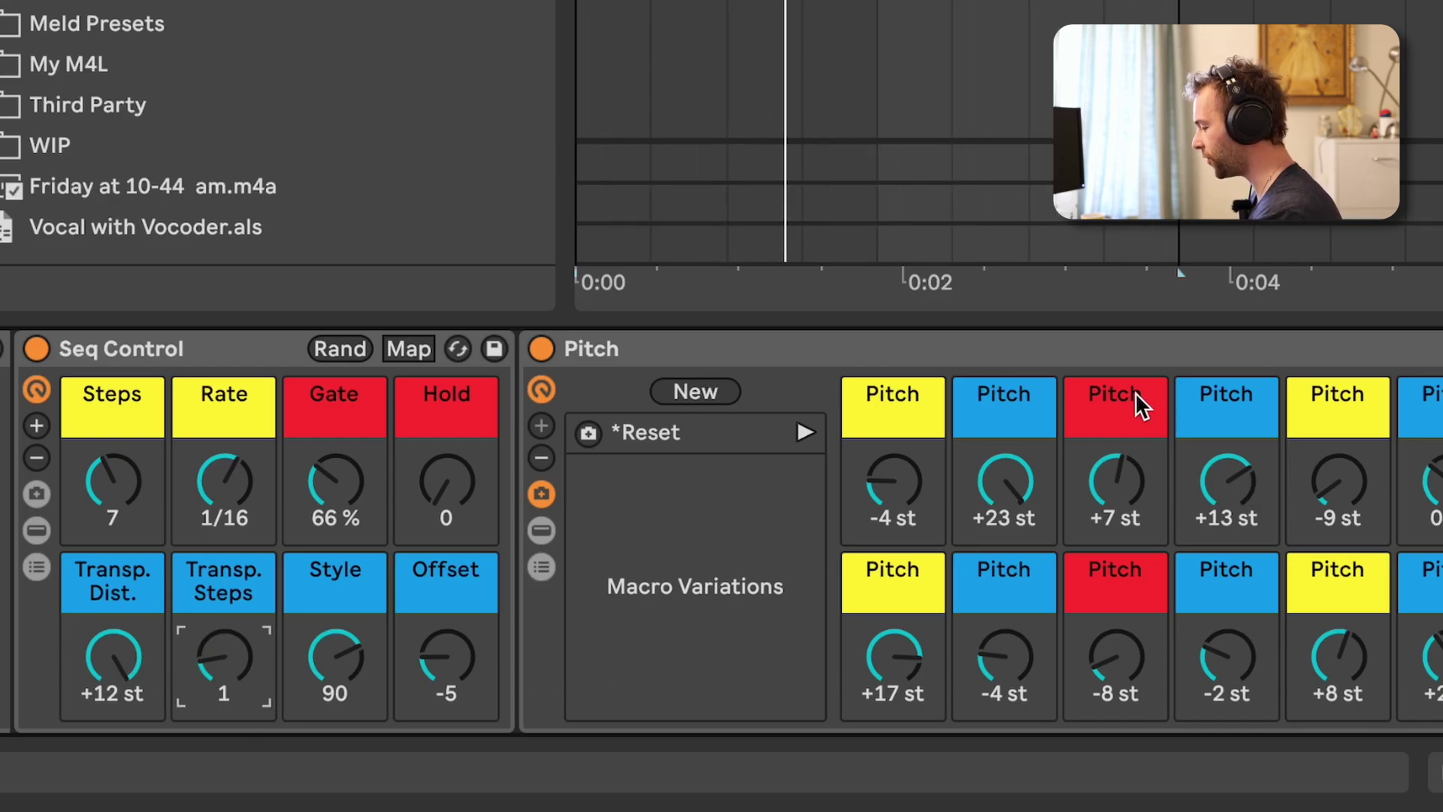
# Step: Randomize the Note On/Off rack's sixteen steps (121, 71, 51, 91…), then collapse its knobs
pyautogui.click(943, 349)
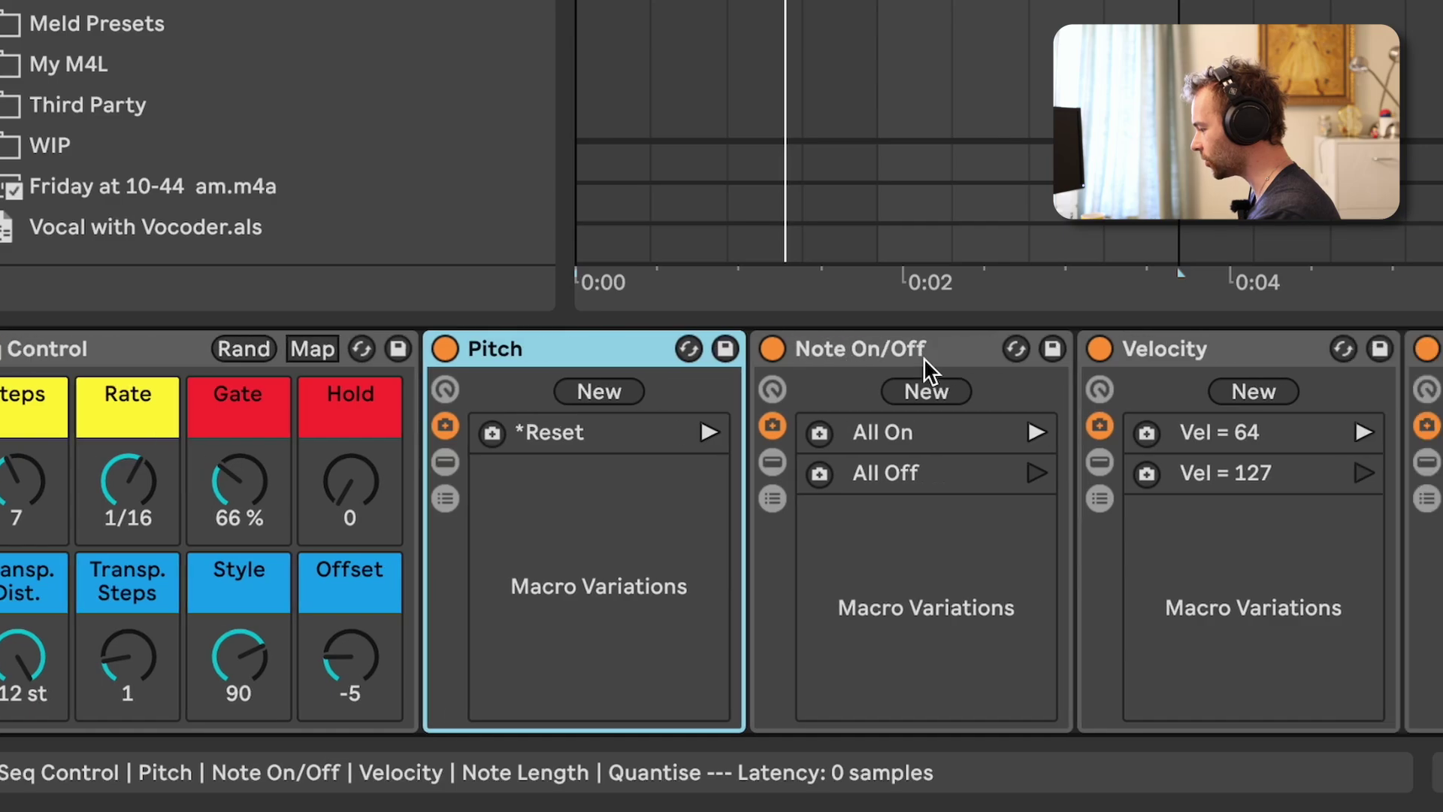
pyautogui.hscroll(10, 922, 357)
pyautogui.click(146, 341)
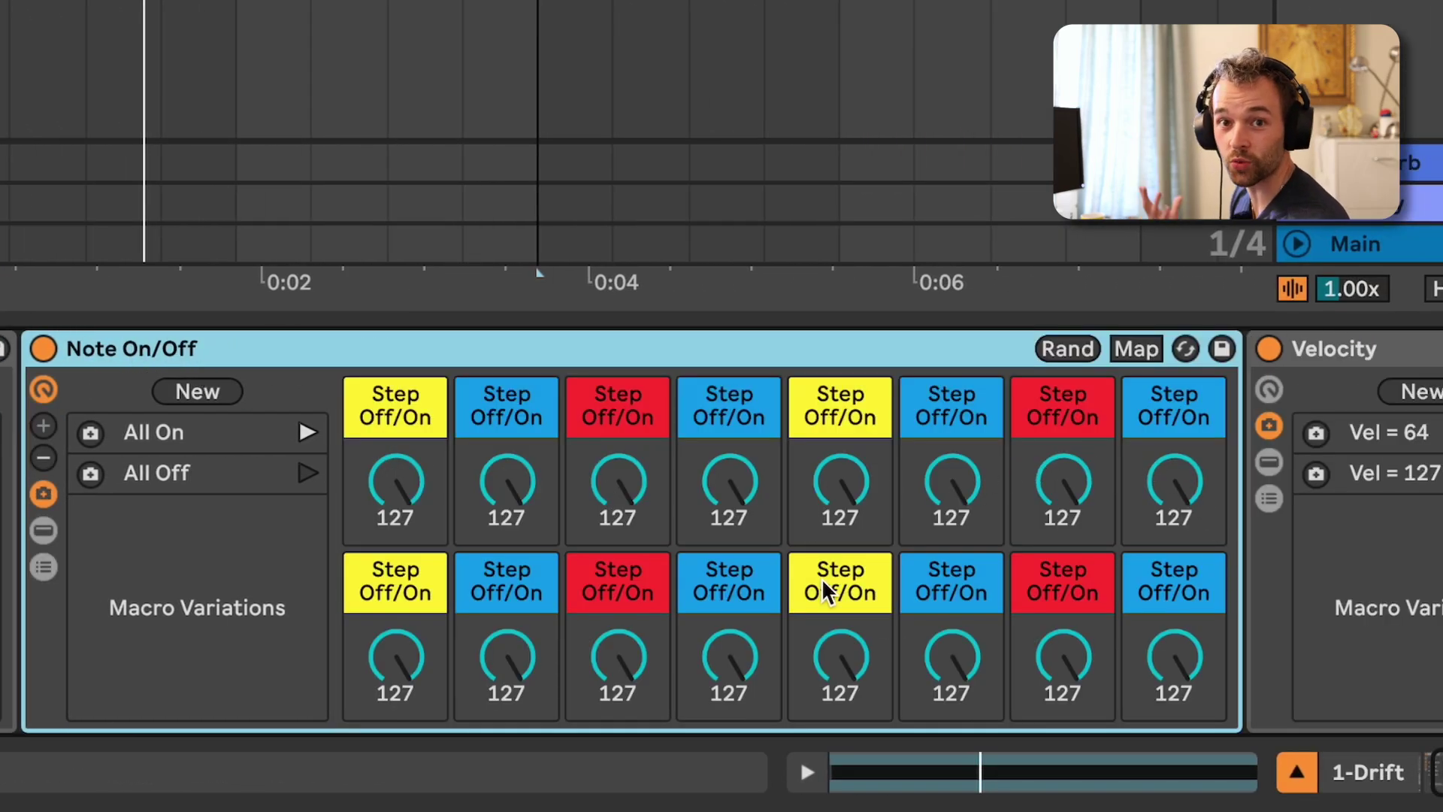
pyautogui.click(1069, 349)
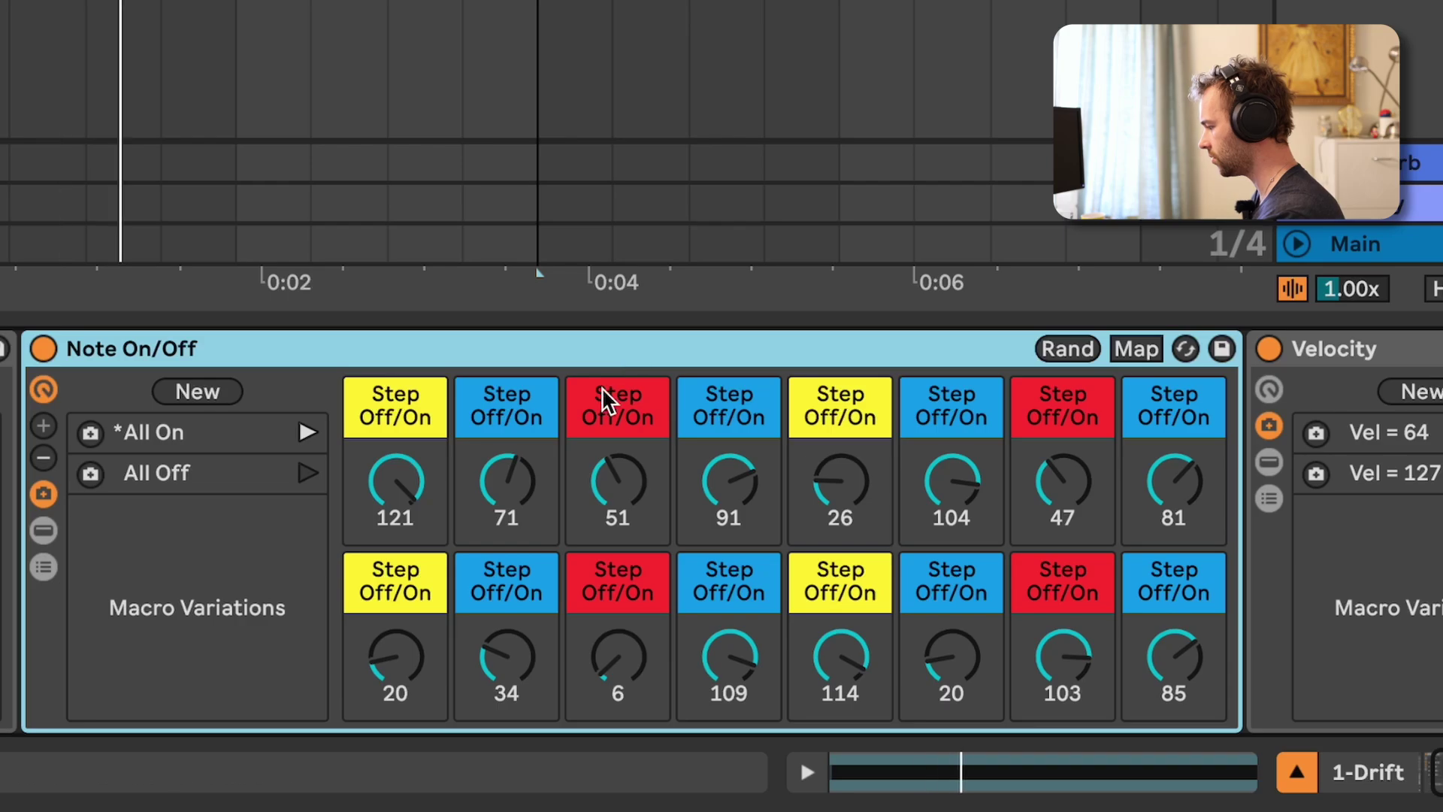
pyautogui.doubleClick(444, 354)
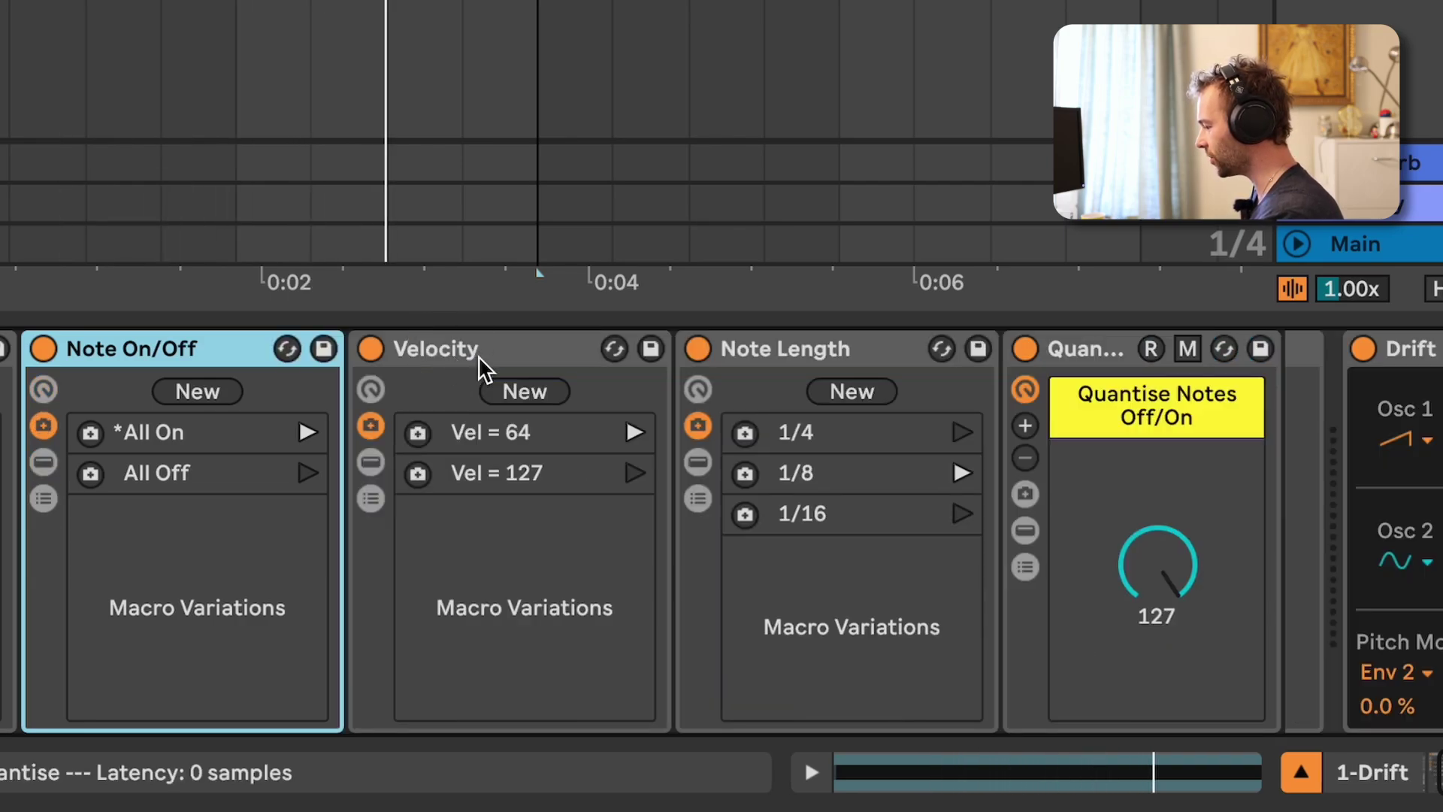
# Step: Expand the Velocity rack and set Drift's second Freq Mod source to Velocity
pyautogui.doubleClick(478, 354)
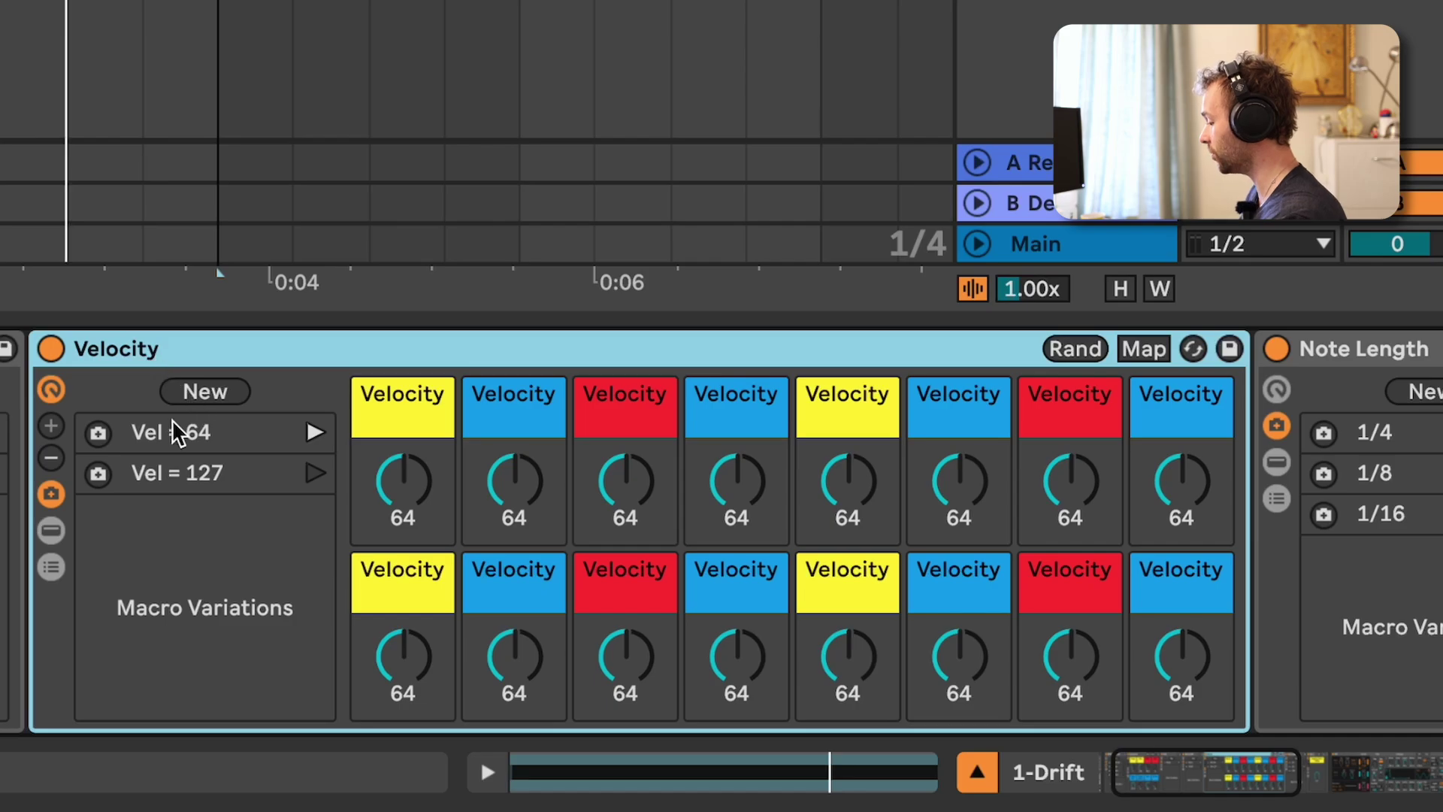
pyautogui.hscroll(20, 179, 427)
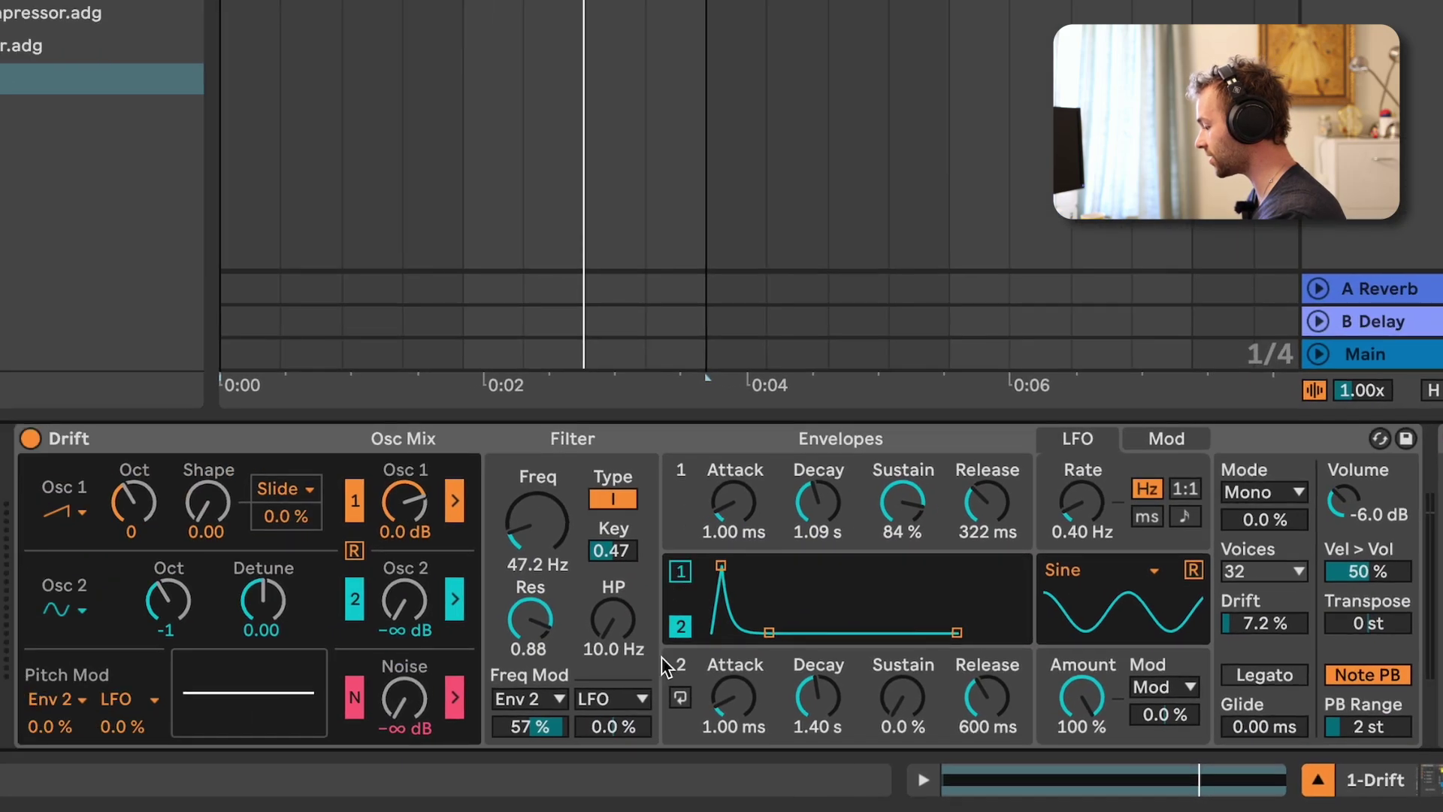
pyautogui.click(261, 680)
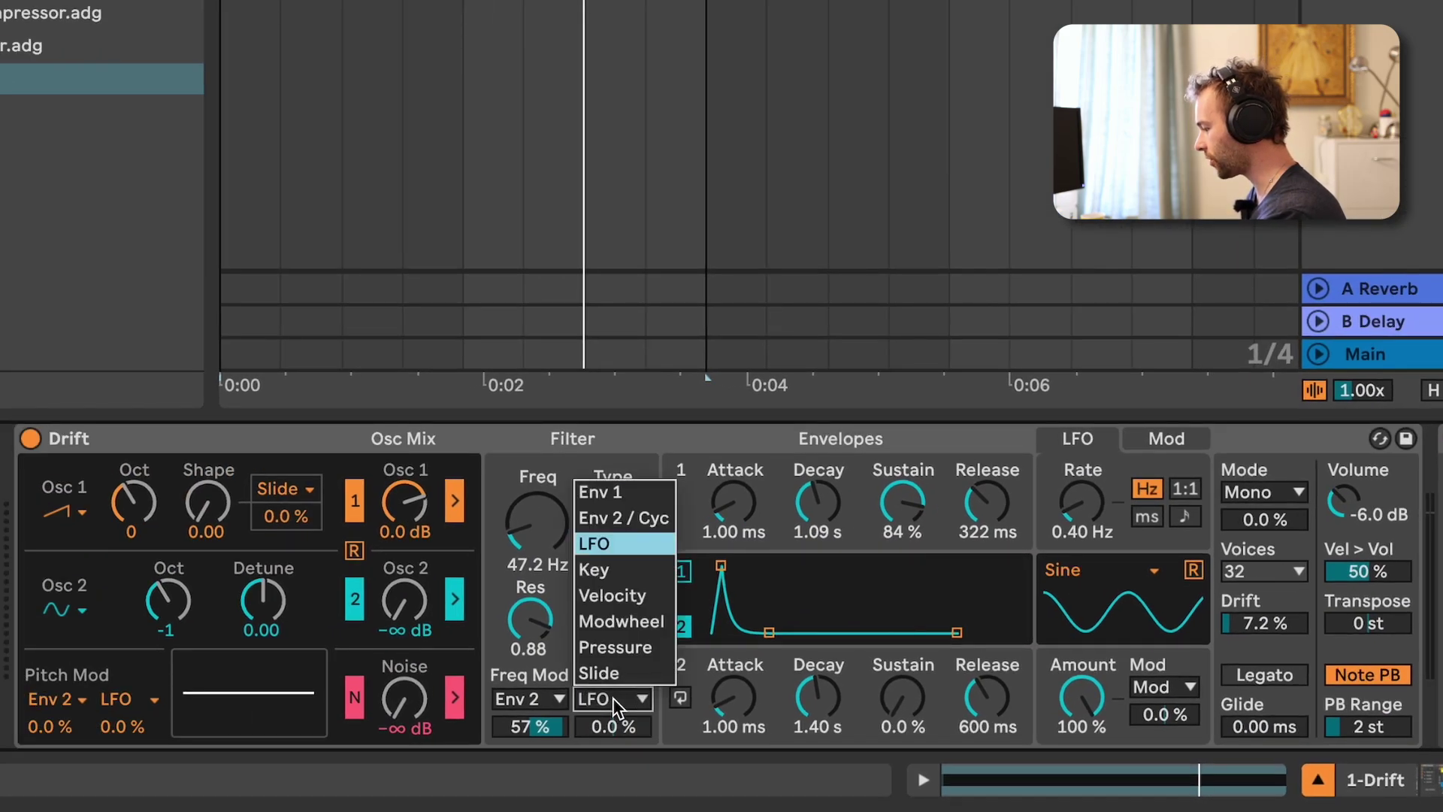
pyautogui.click(624, 593)
# Step: Randomize the Velocity rack's sixteen steps repeatedly, ending at values like 99, 52, 11, 114
pyautogui.hscroll(-15, 668, 700)
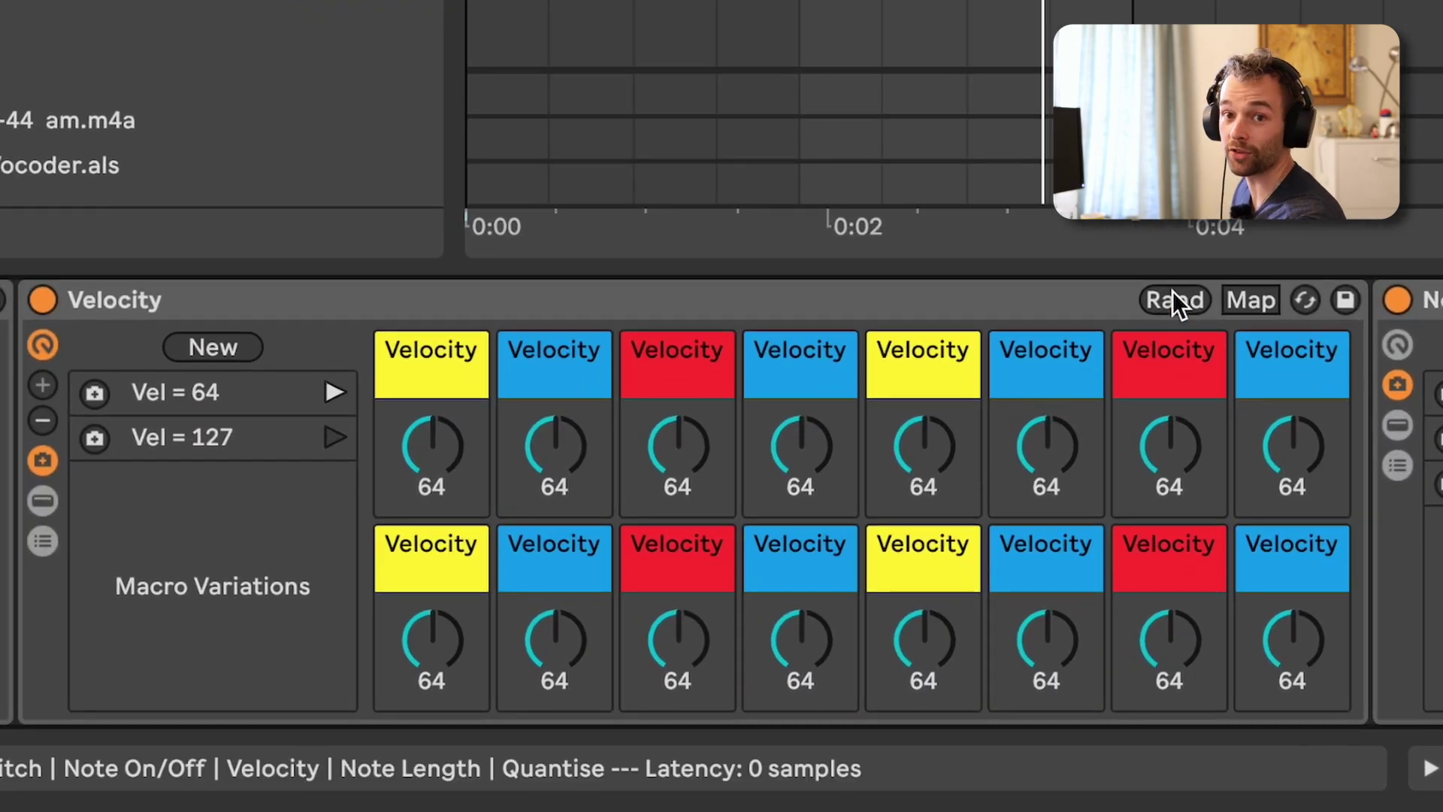
pyautogui.click(1172, 291)
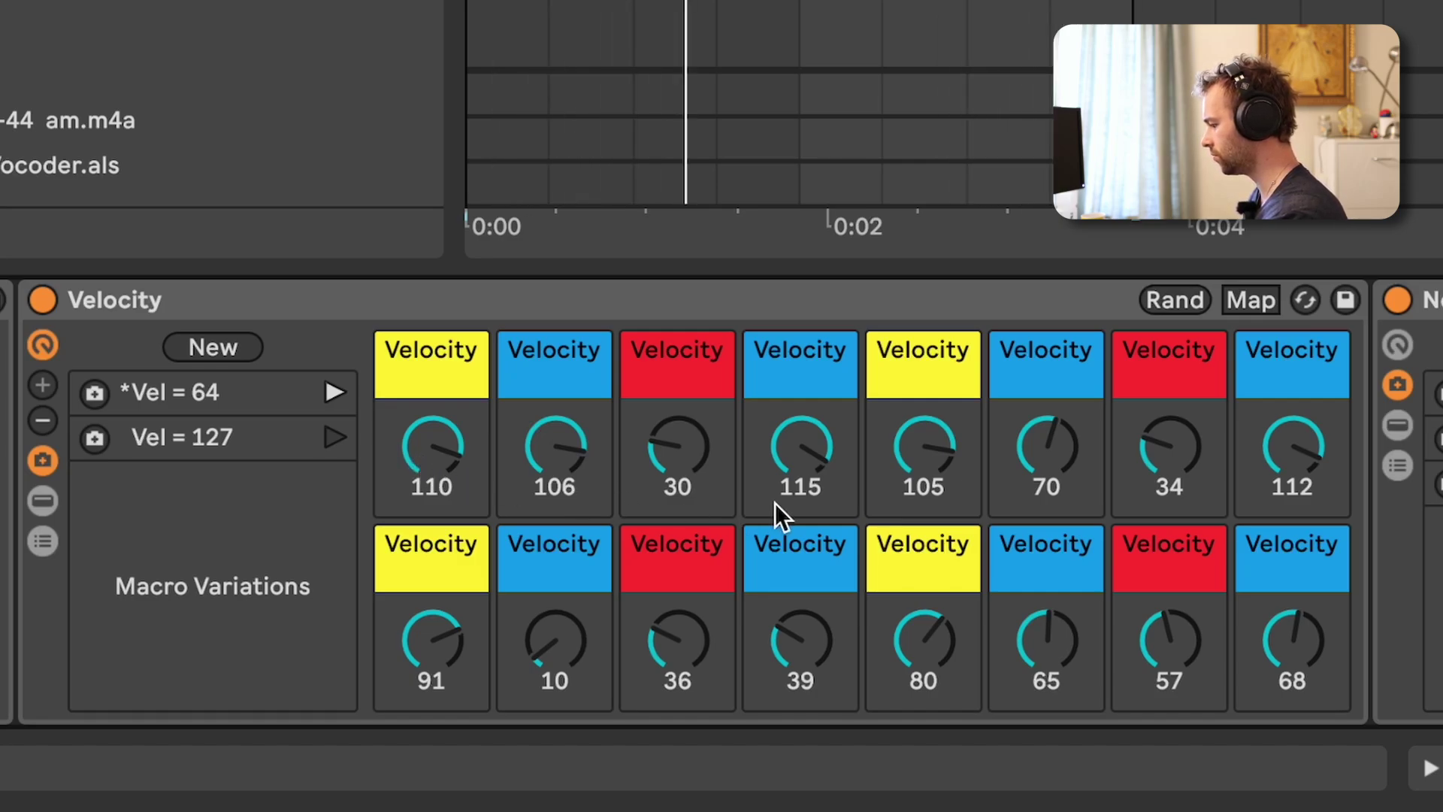
pyautogui.click(1174, 297)
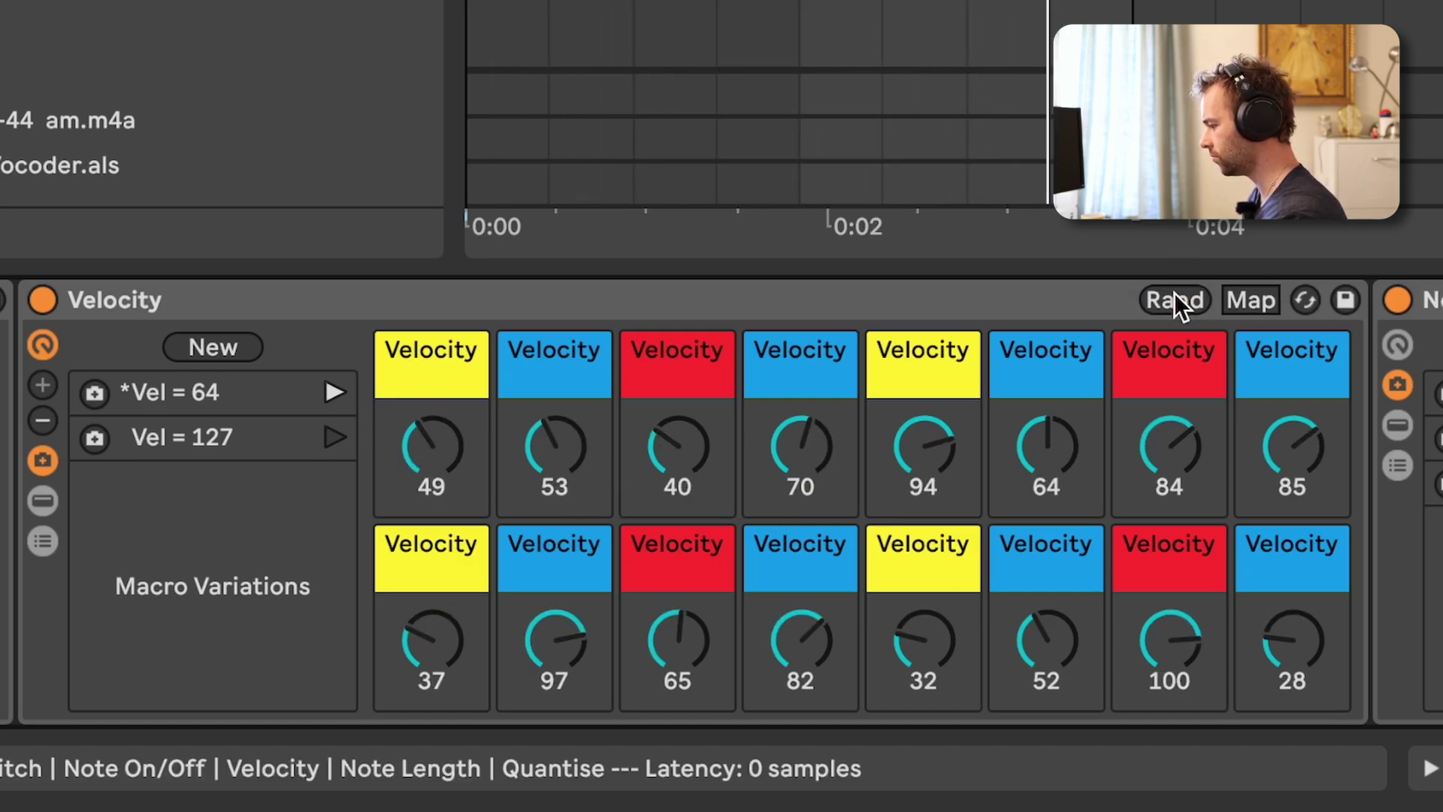
pyautogui.click(1174, 304)
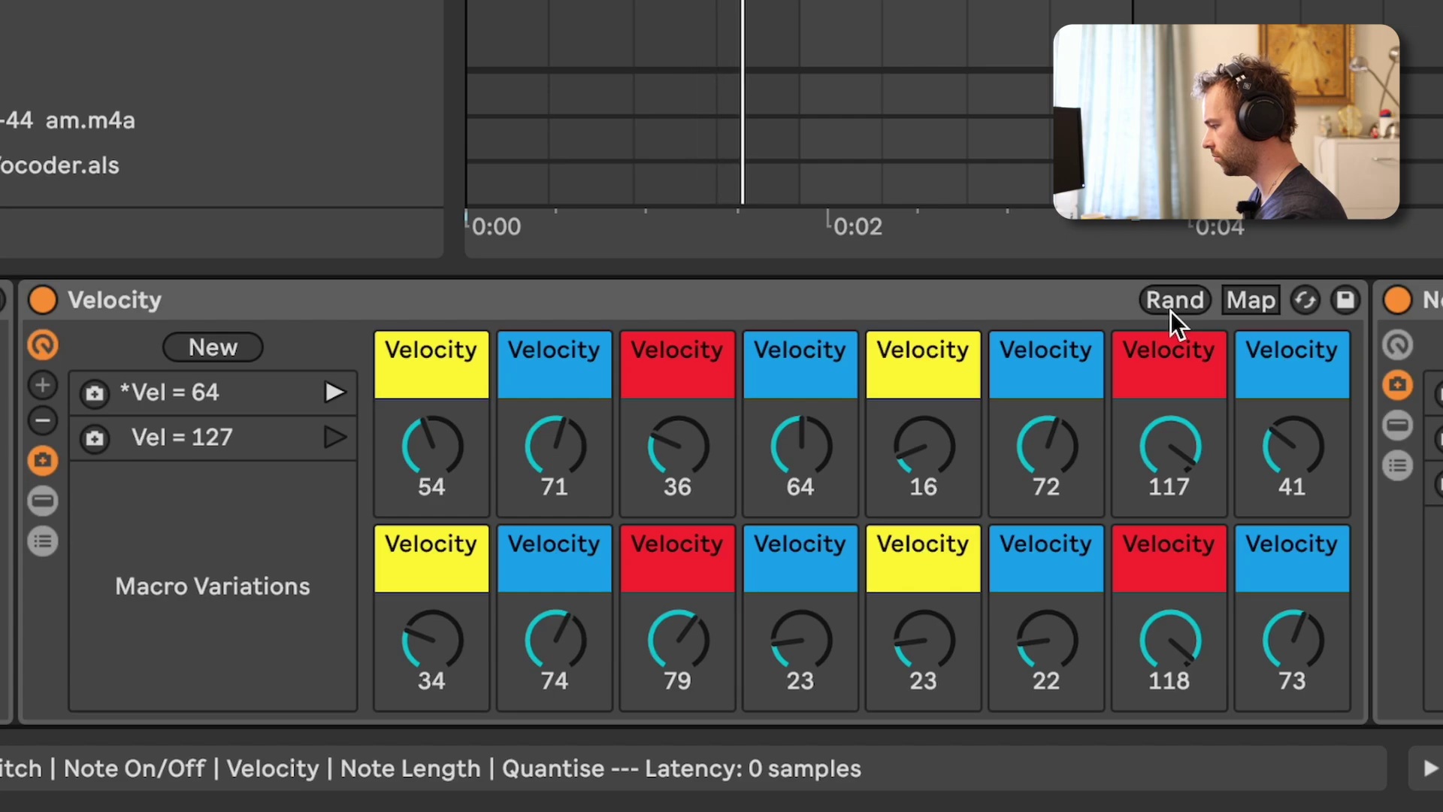
pyautogui.click(1170, 308)
pyautogui.click(1170, 309)
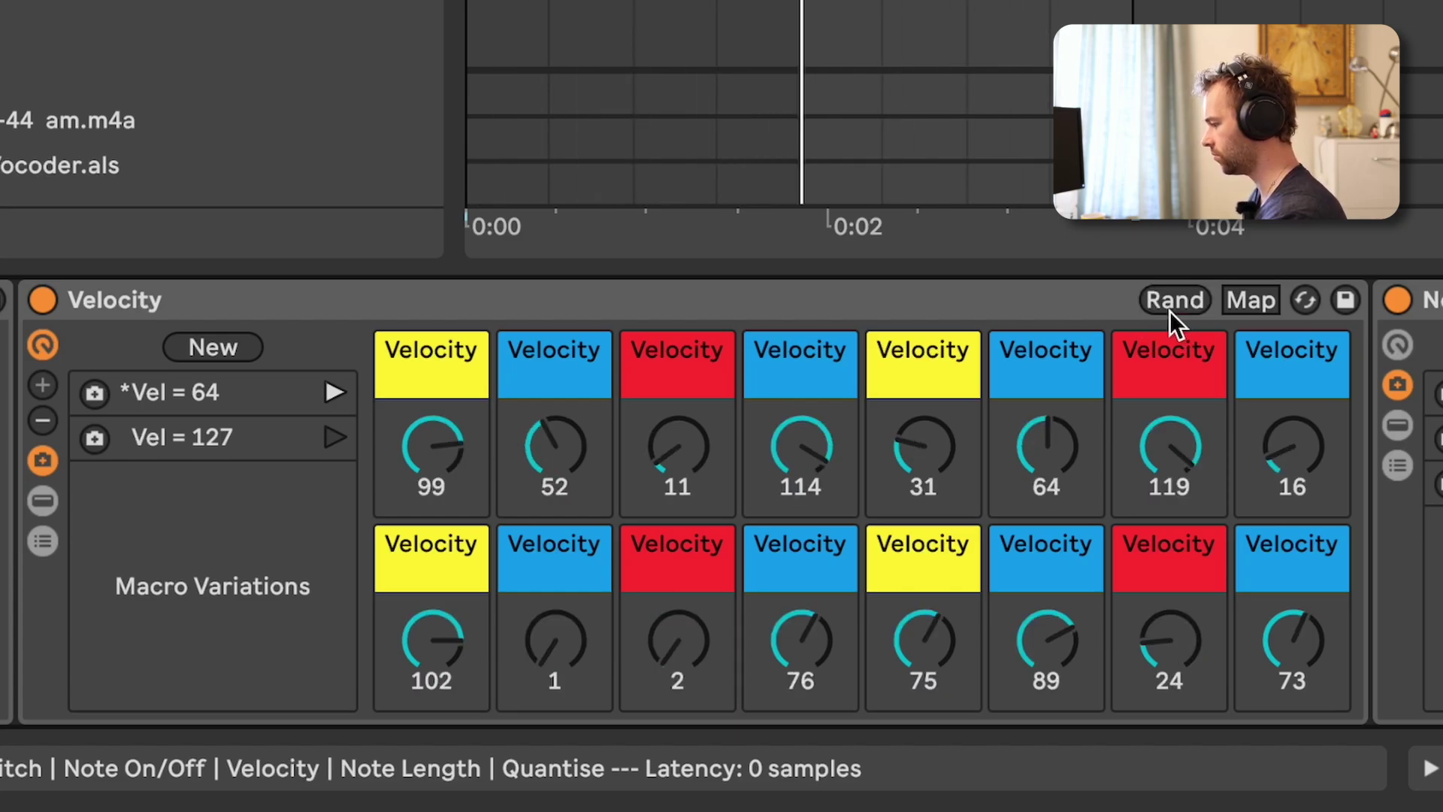
# Step: Collapse the Velocity knobs, expand the Note Length rack and randomize its sixteen steps twice
pyautogui.click(790, 305)
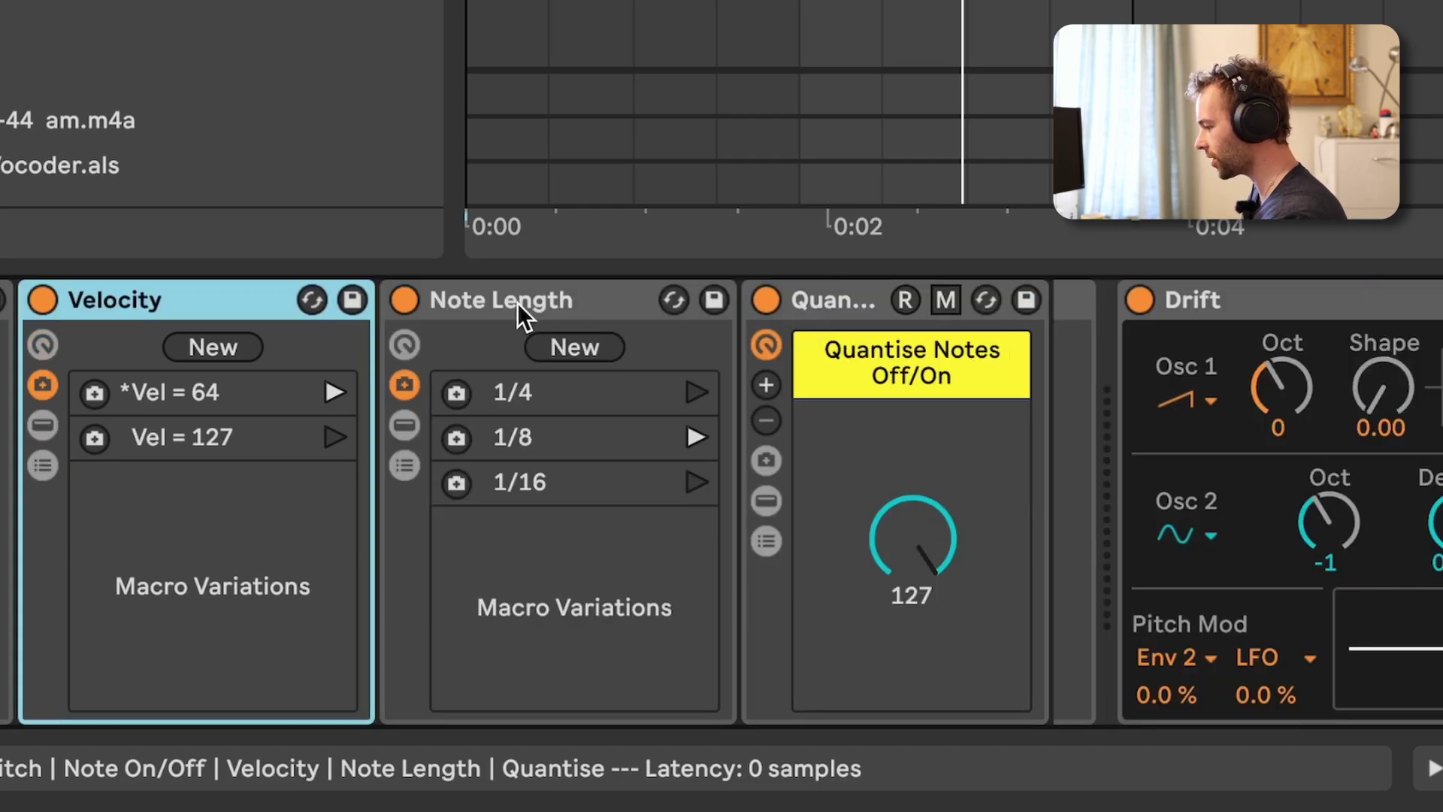
pyautogui.click(517, 302)
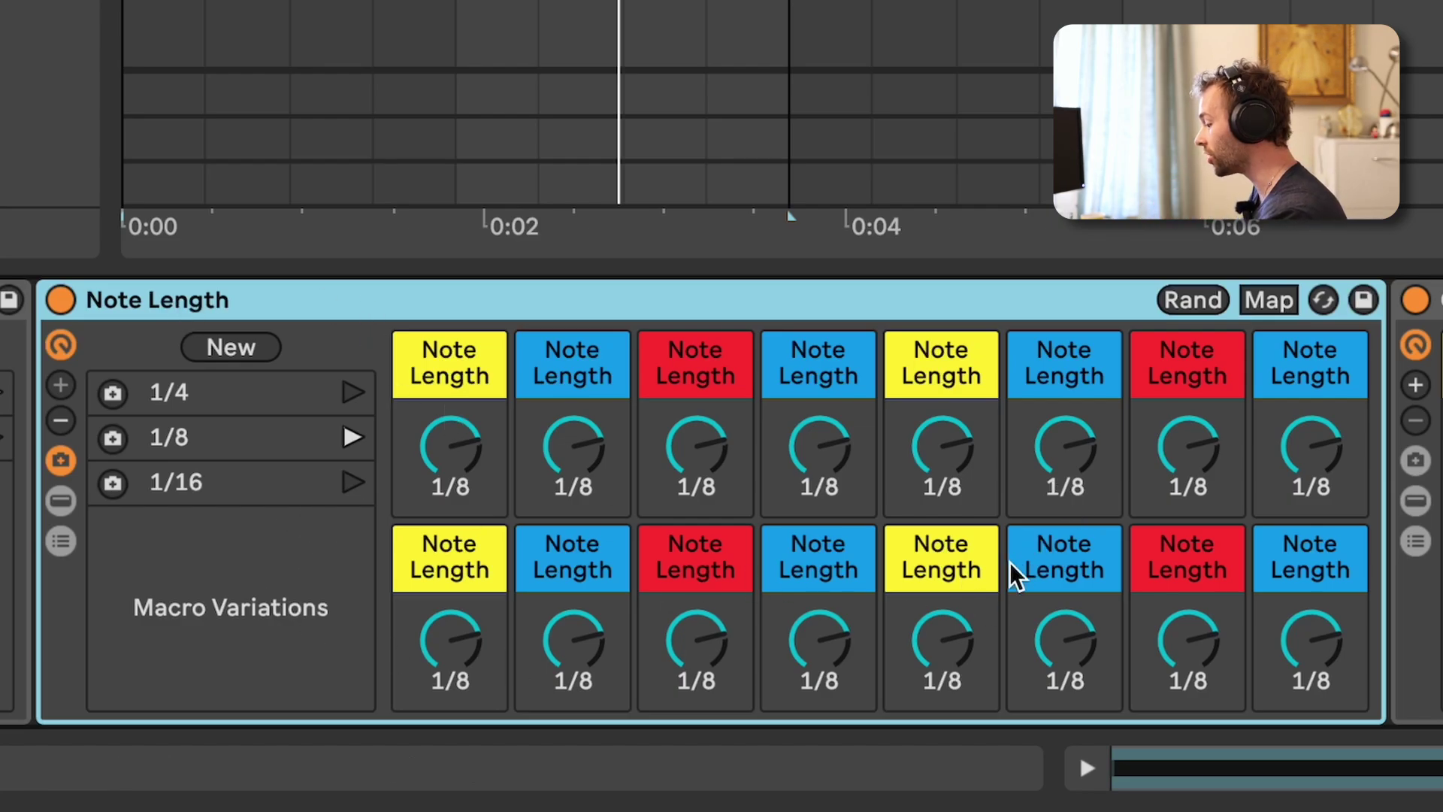
pyautogui.hscroll(-10, 1009, 561)
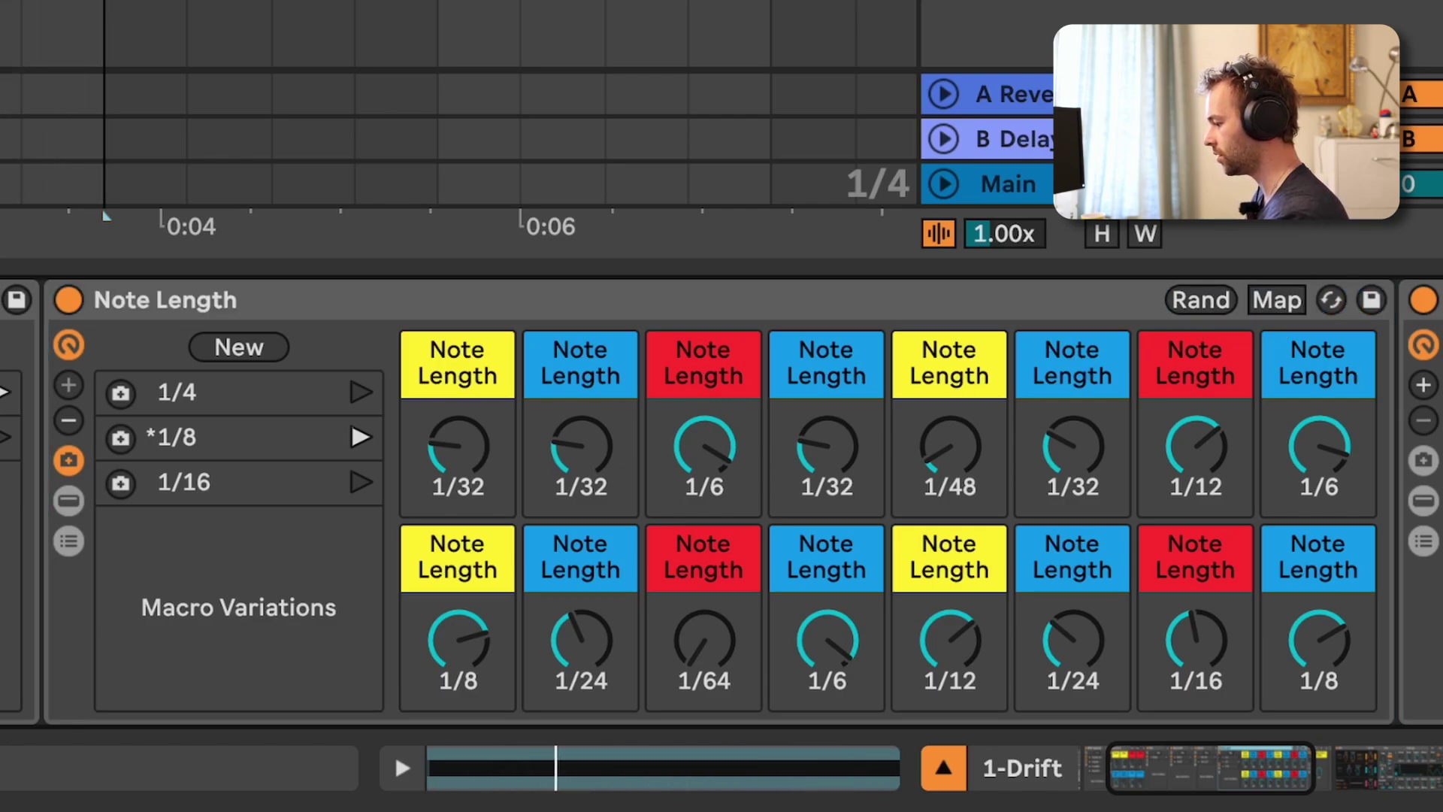
pyautogui.click(1201, 300)
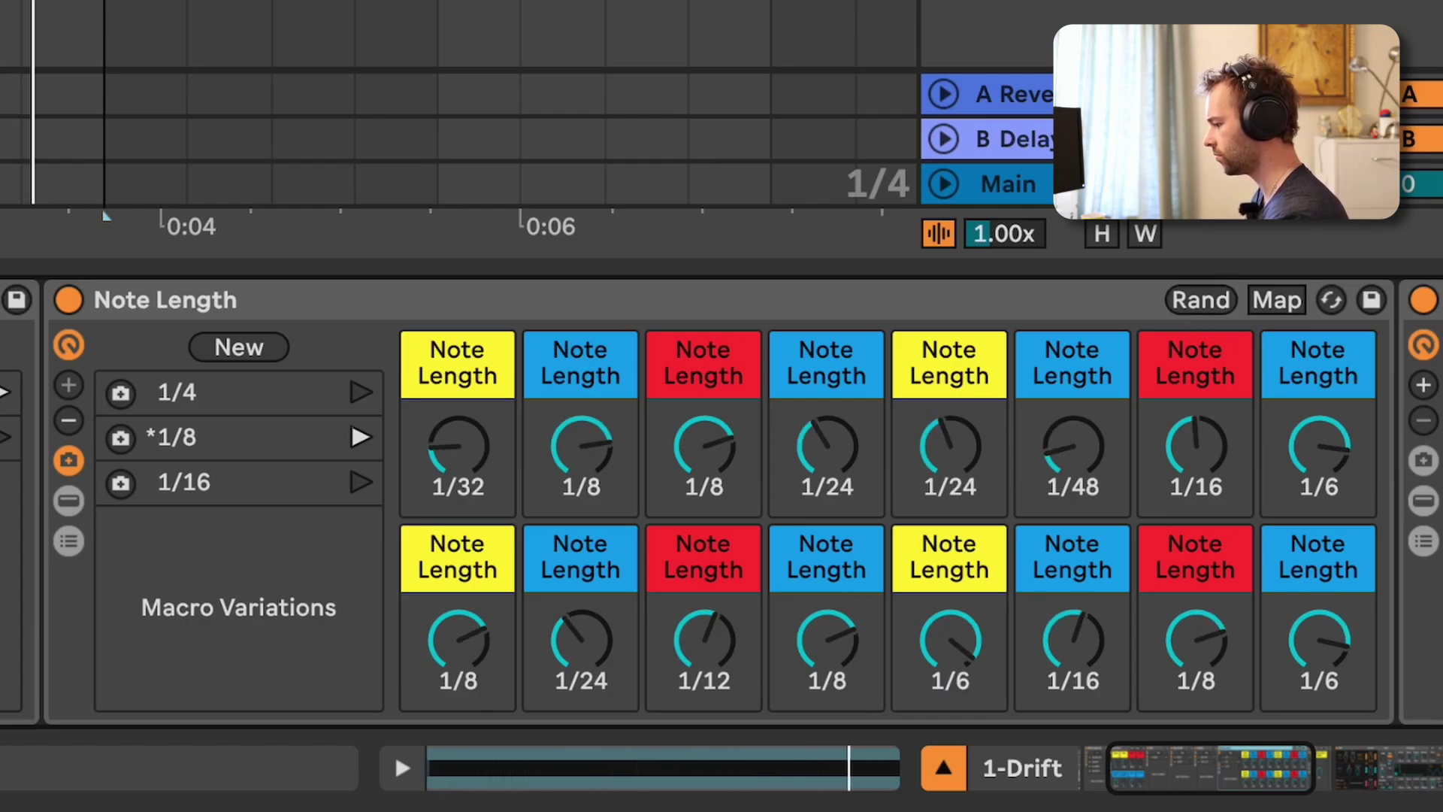
pyautogui.click(1204, 299)
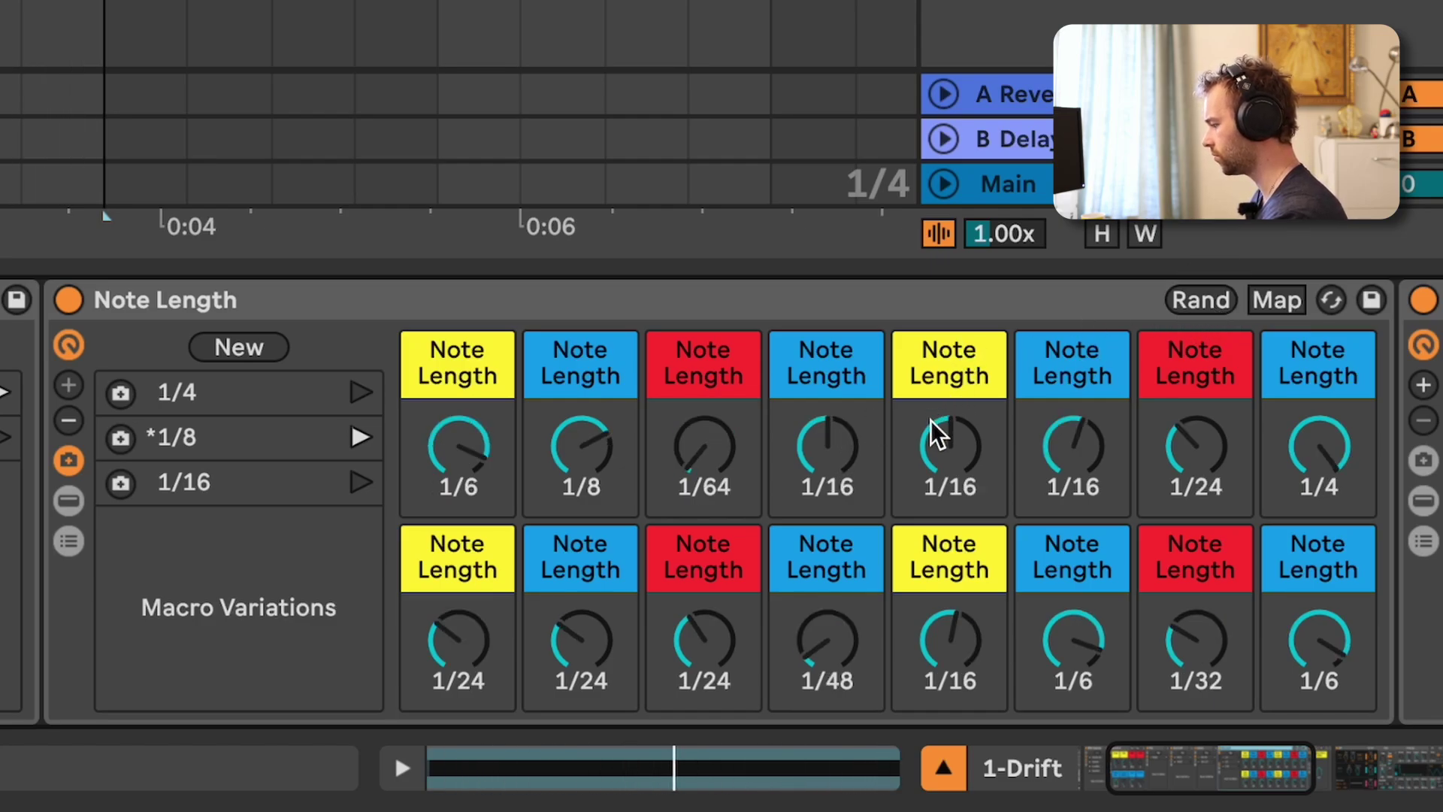
pyautogui.hscroll(10, 511, 557)
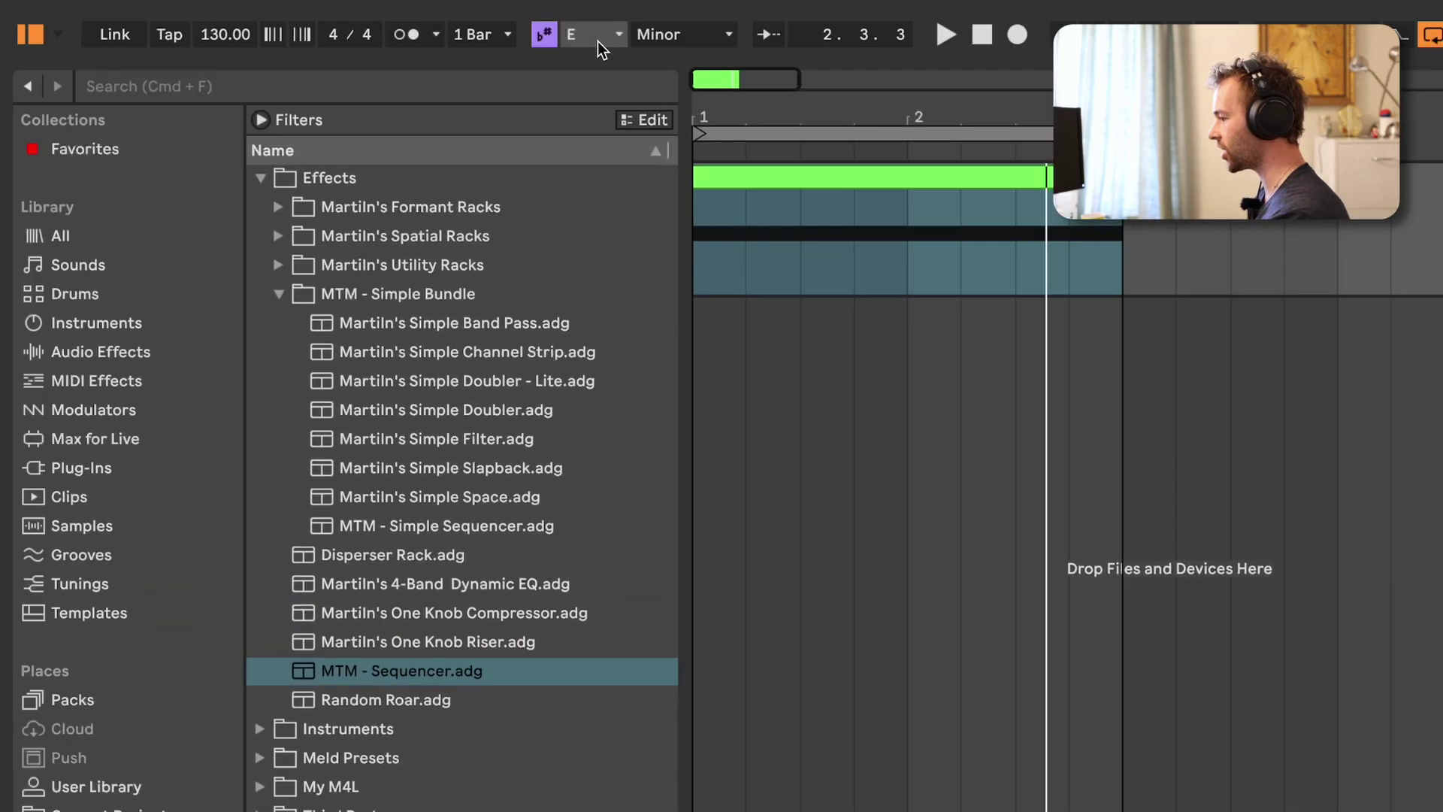
# Step: Set the song scale to D Minor, then select the clip and start playback
pyautogui.click(598, 38)
pyautogui.click(601, 111)
pyautogui.click(646, 32)
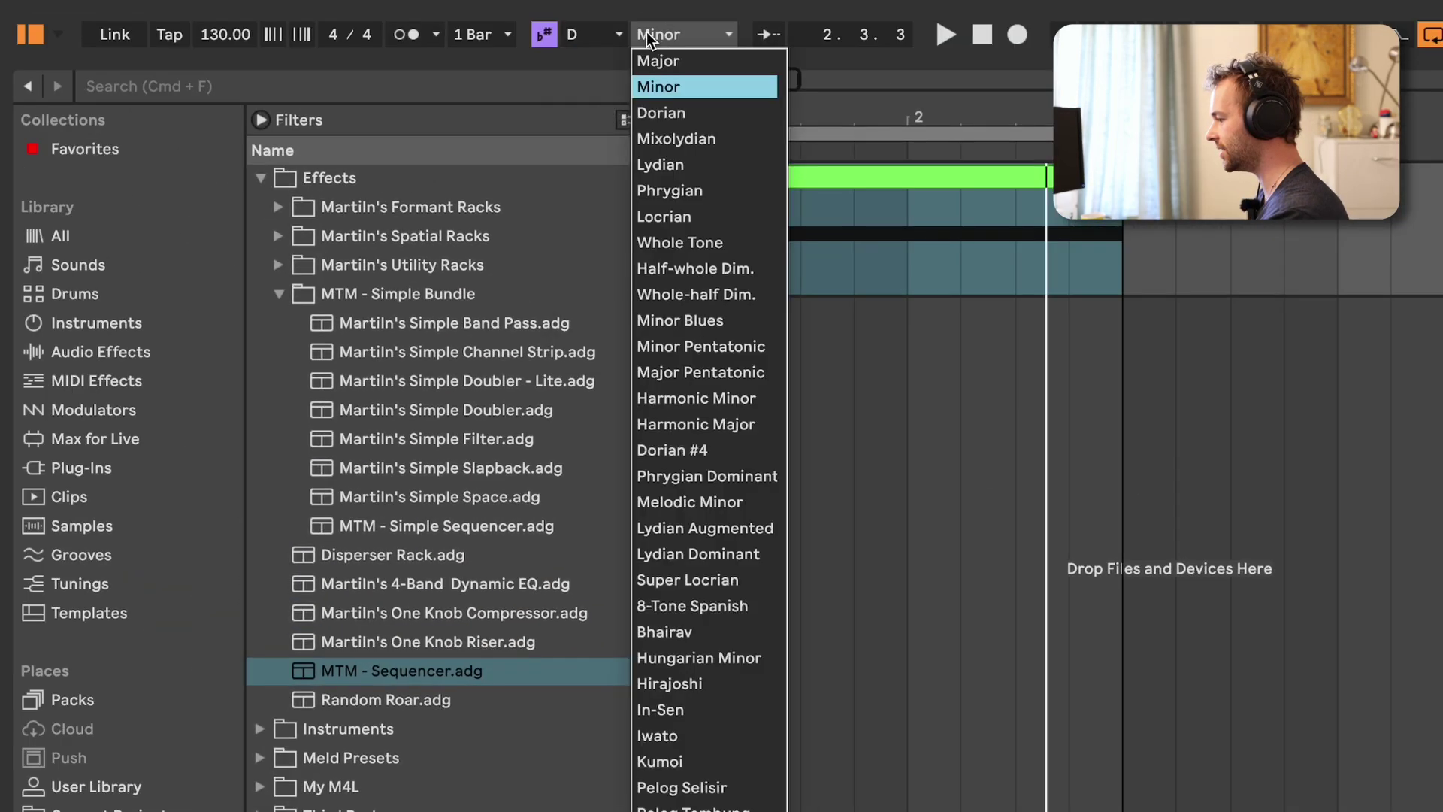
pyautogui.click(701, 85)
pyautogui.click(821, 175)
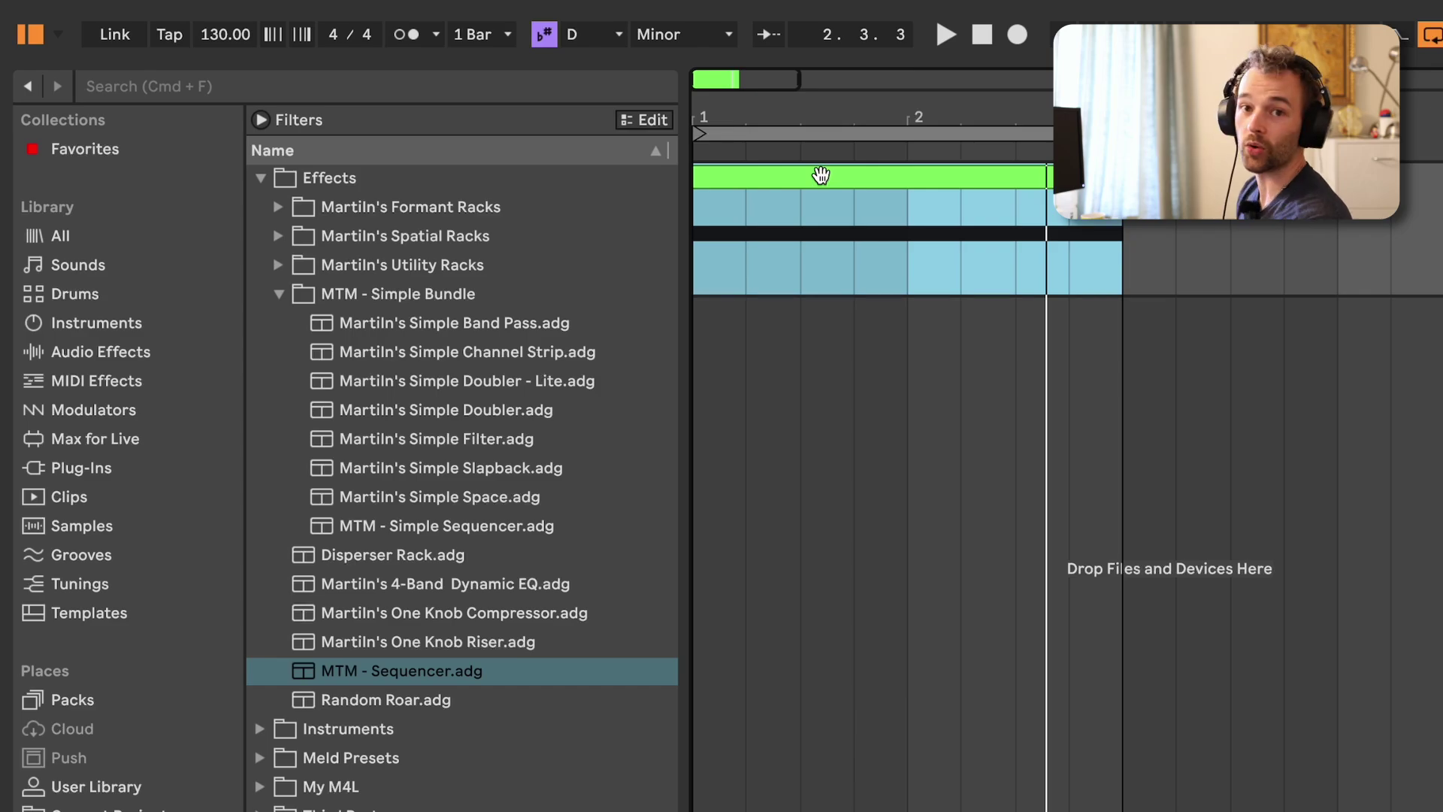
pyautogui.press('space')
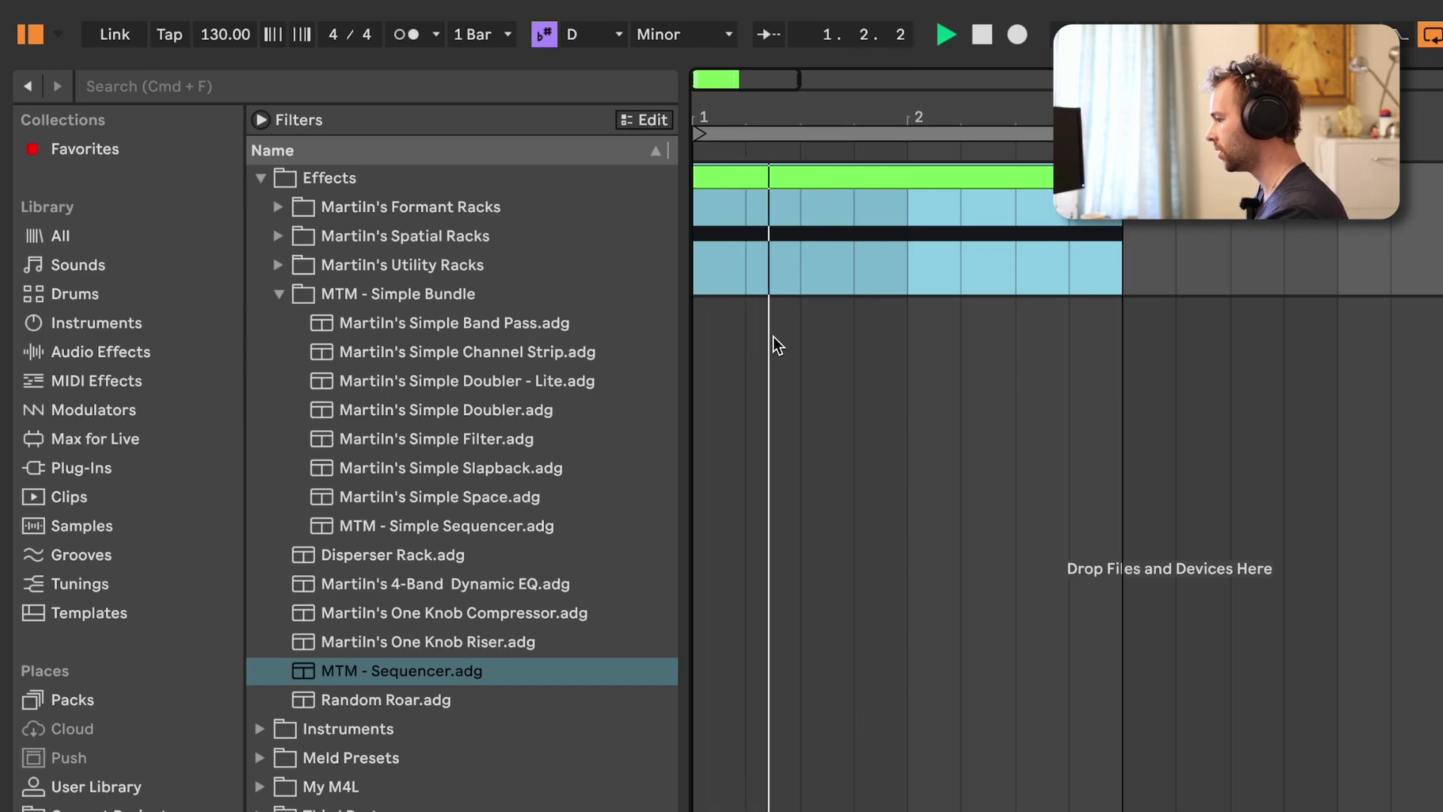
# Step: While the clip plays, change the key to F♯/G♭ and the scale to Major
pyautogui.click(597, 33)
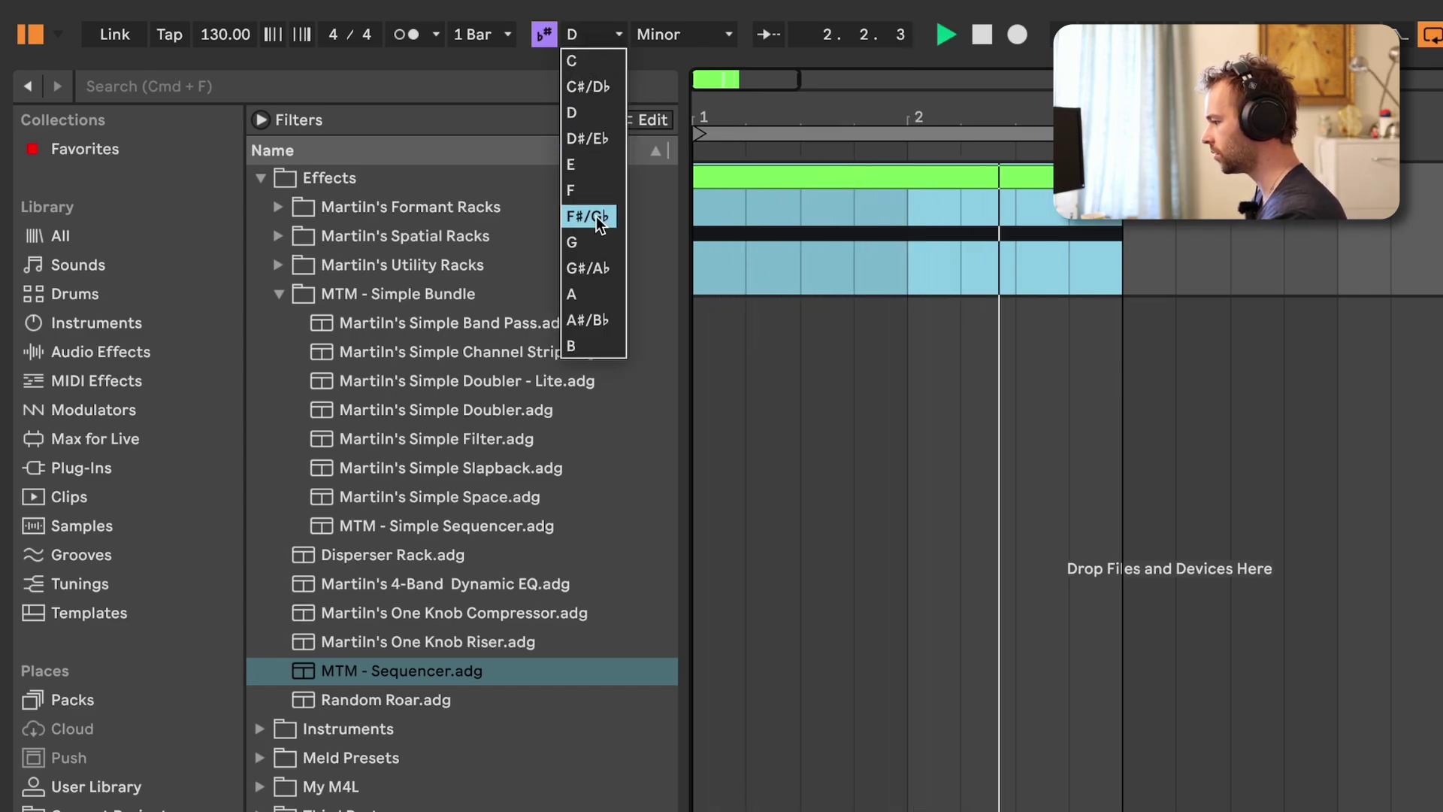
pyautogui.click(587, 241)
pyautogui.click(585, 34)
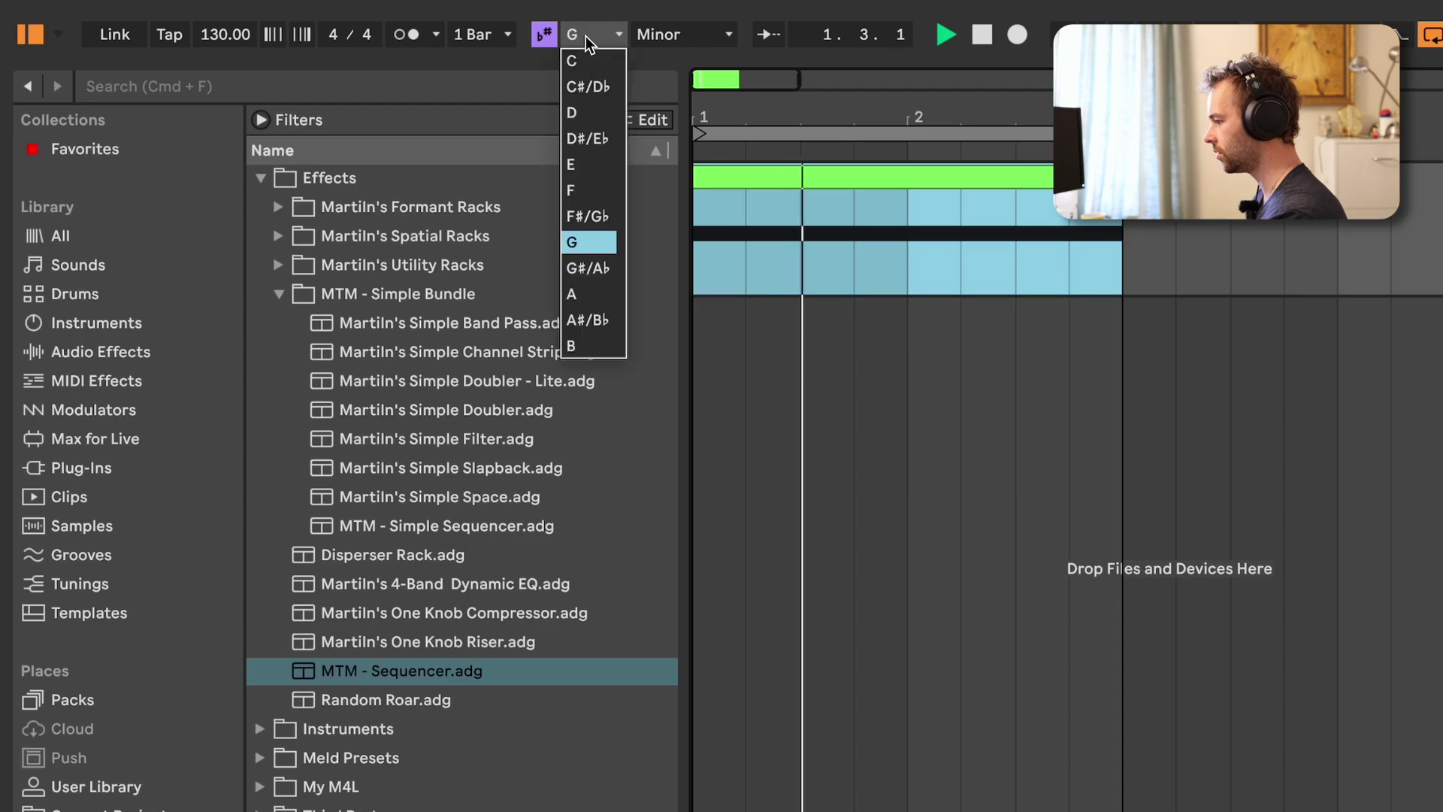
pyautogui.click(605, 210)
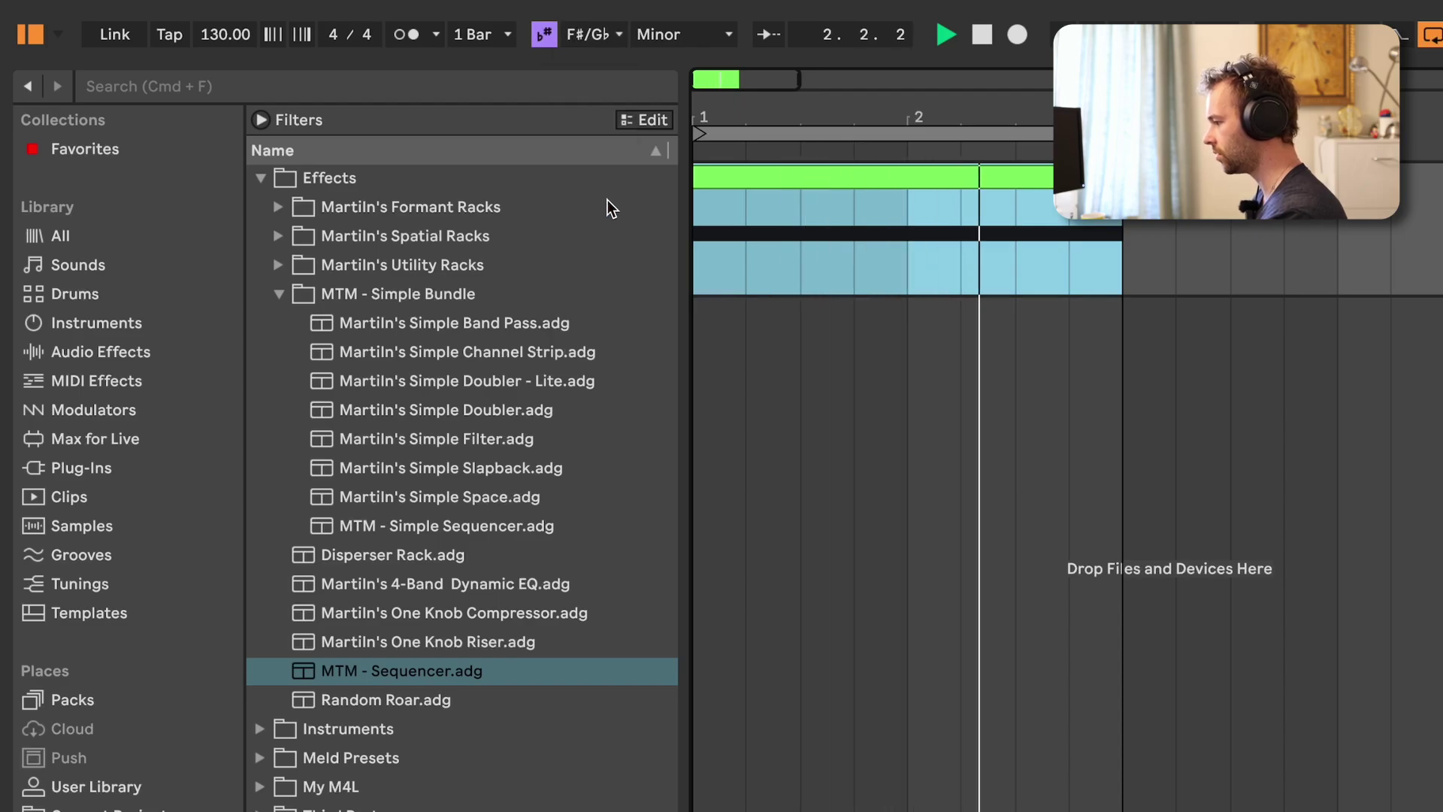
pyautogui.click(655, 33)
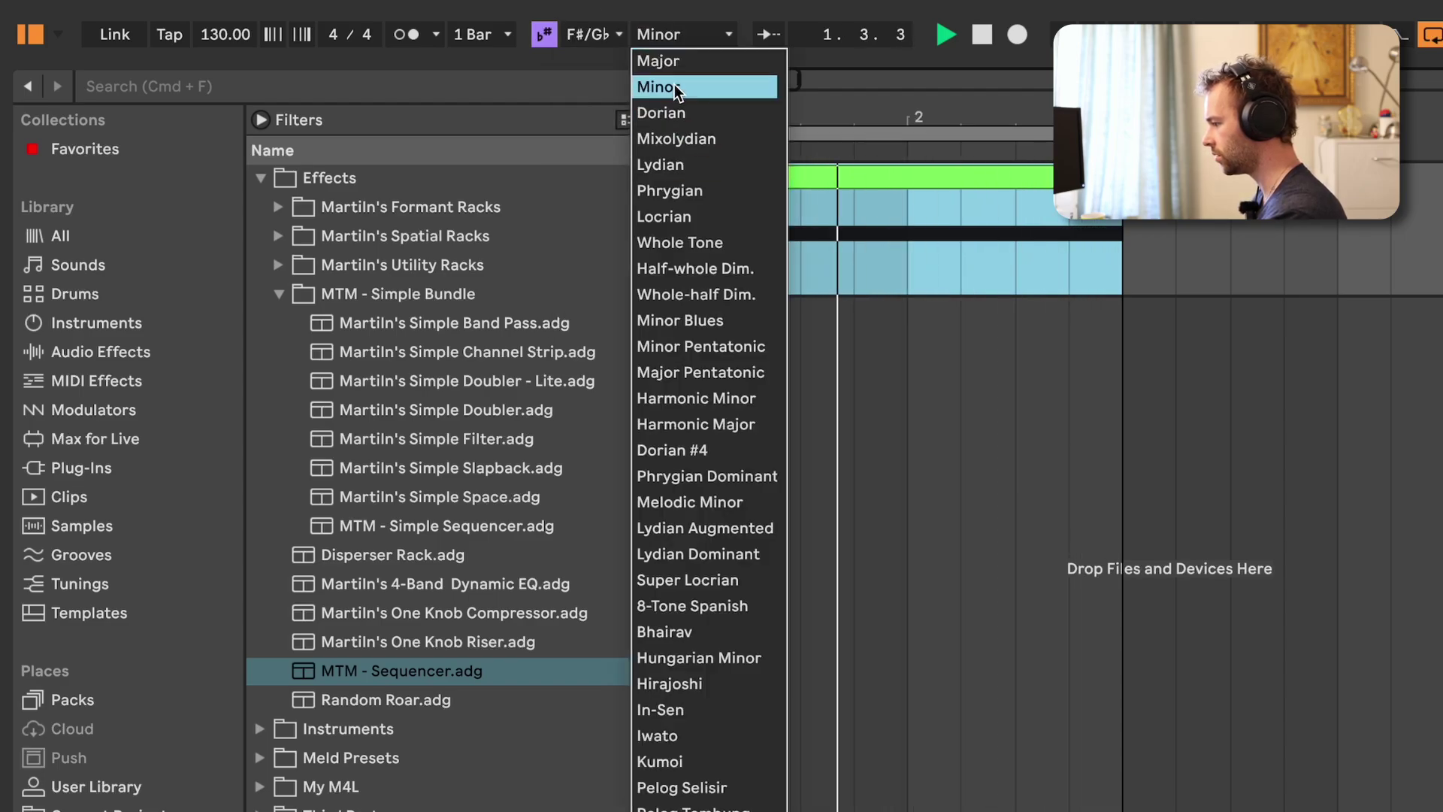
pyautogui.click(672, 62)
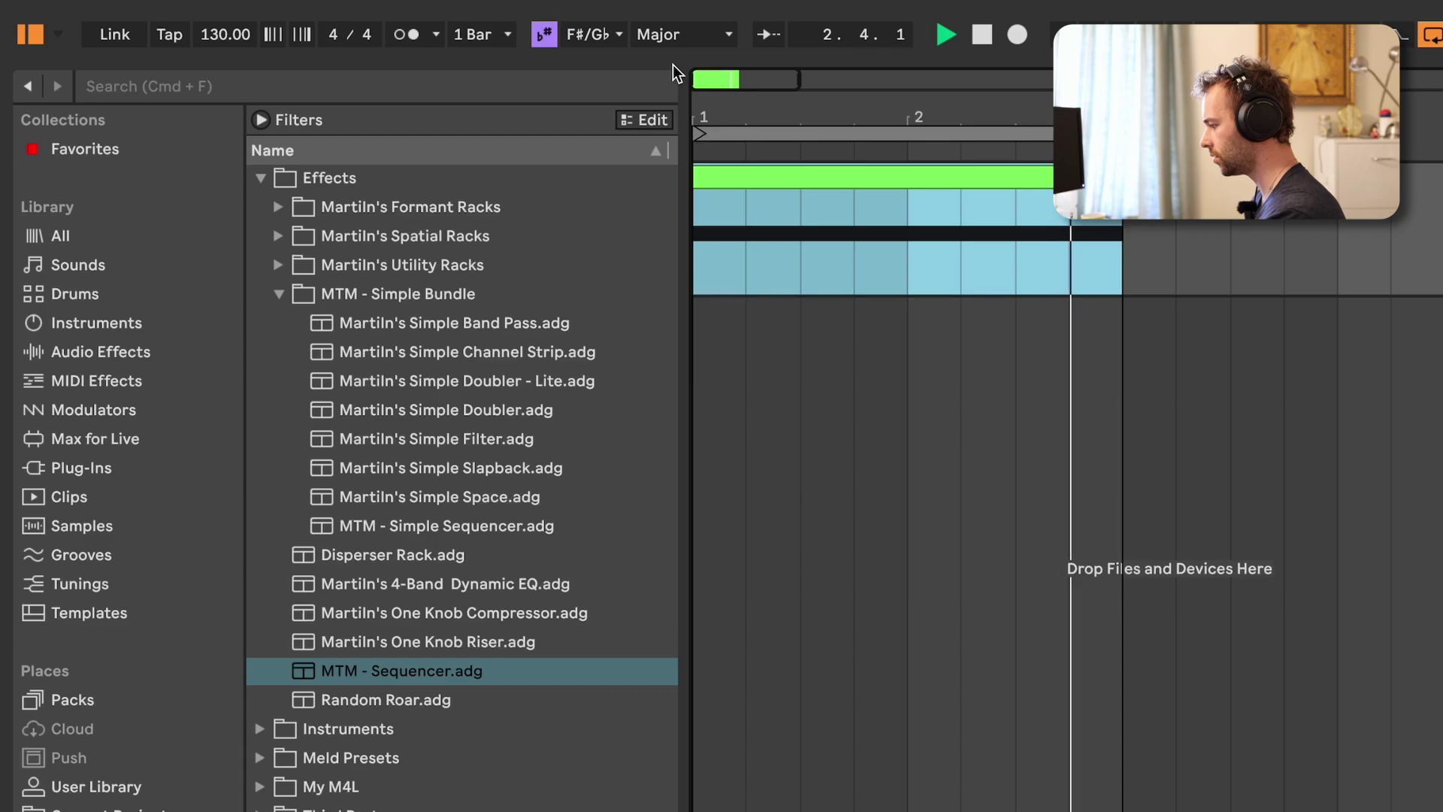